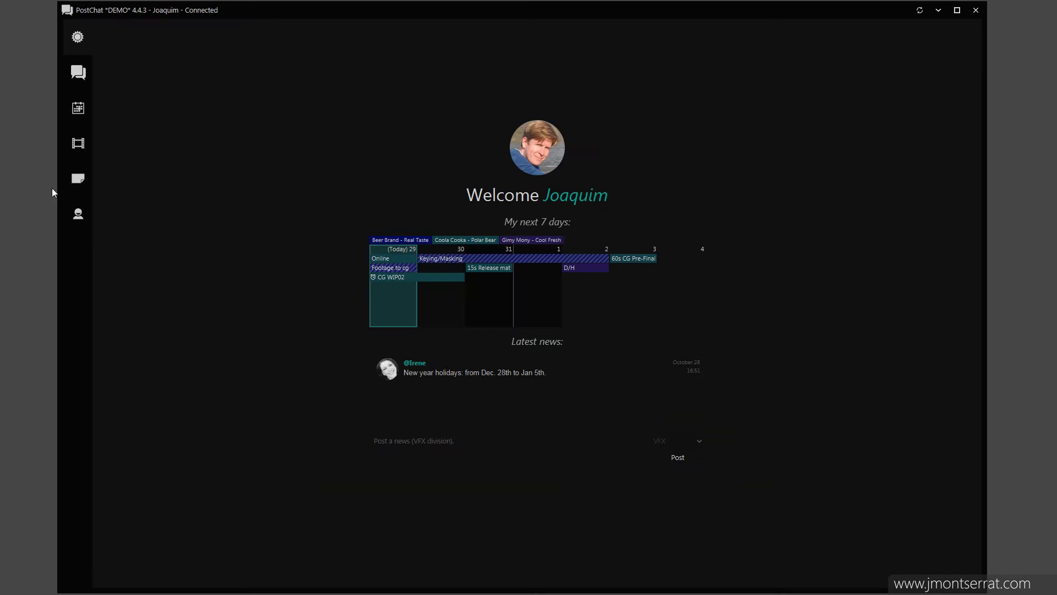
# Step: Post the news "The server will be shut down tonight between 11pm - 1am." to the VFX division
pyautogui.write('The server will be shut down tonight between 11pm - 1am.')
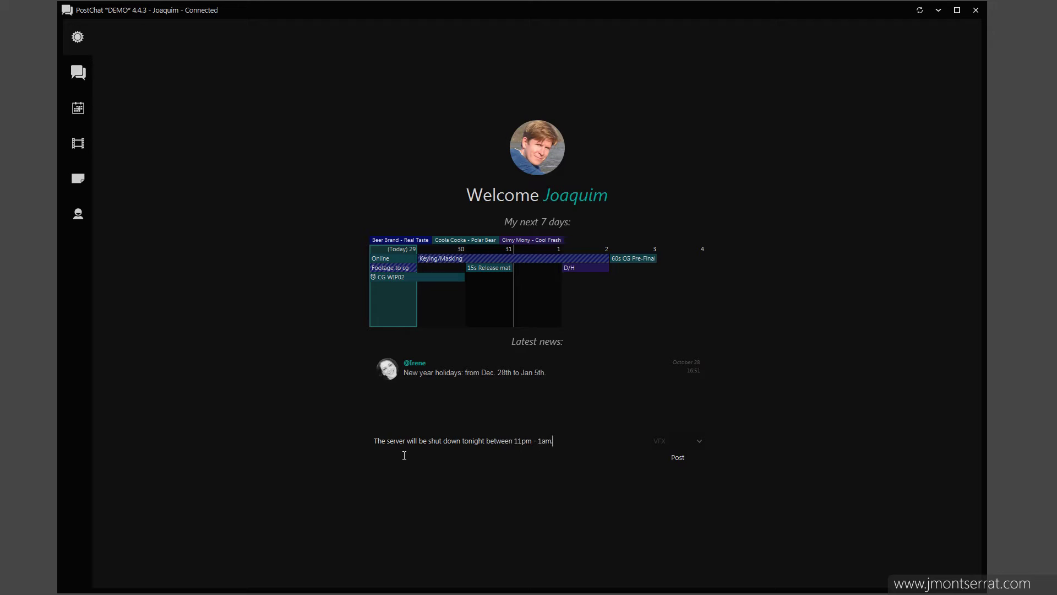
pyautogui.click(687, 463)
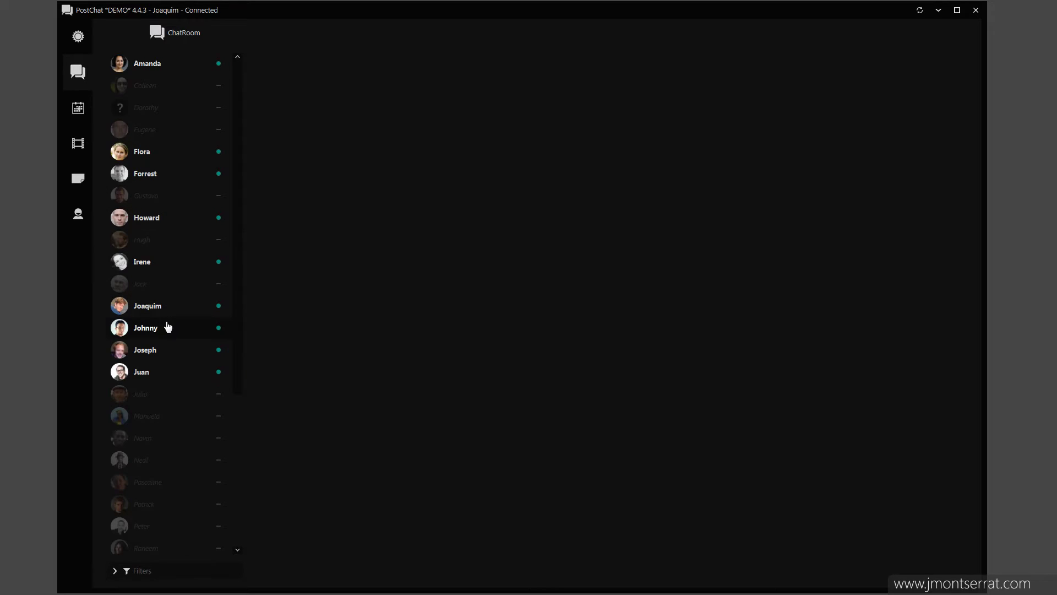
# Step: Filter the VFX and Online divisions out of the contact list, and restore the full list
pyautogui.click(135, 570)
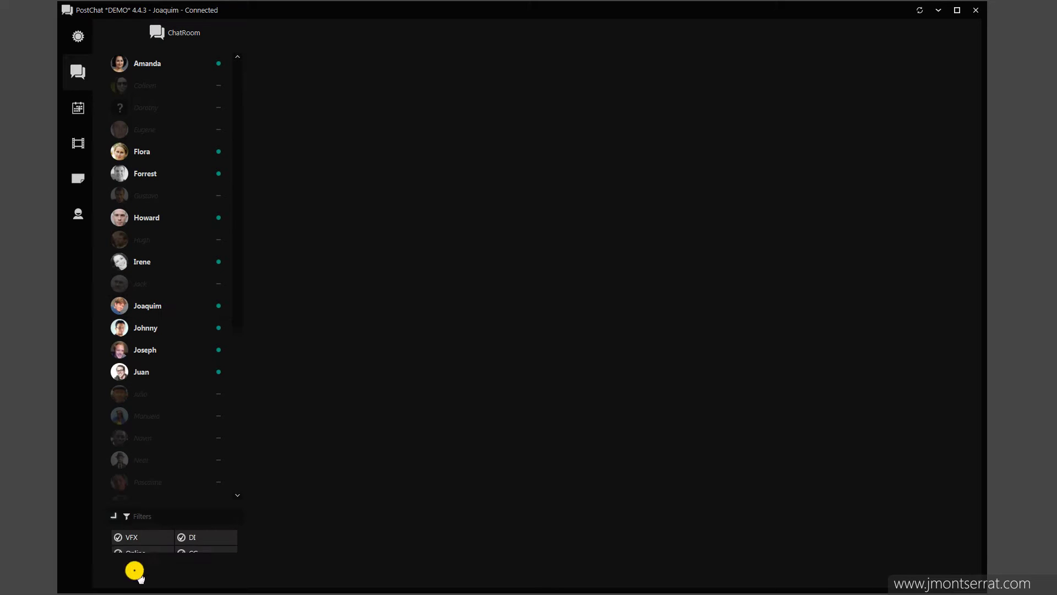
pyautogui.click(129, 502)
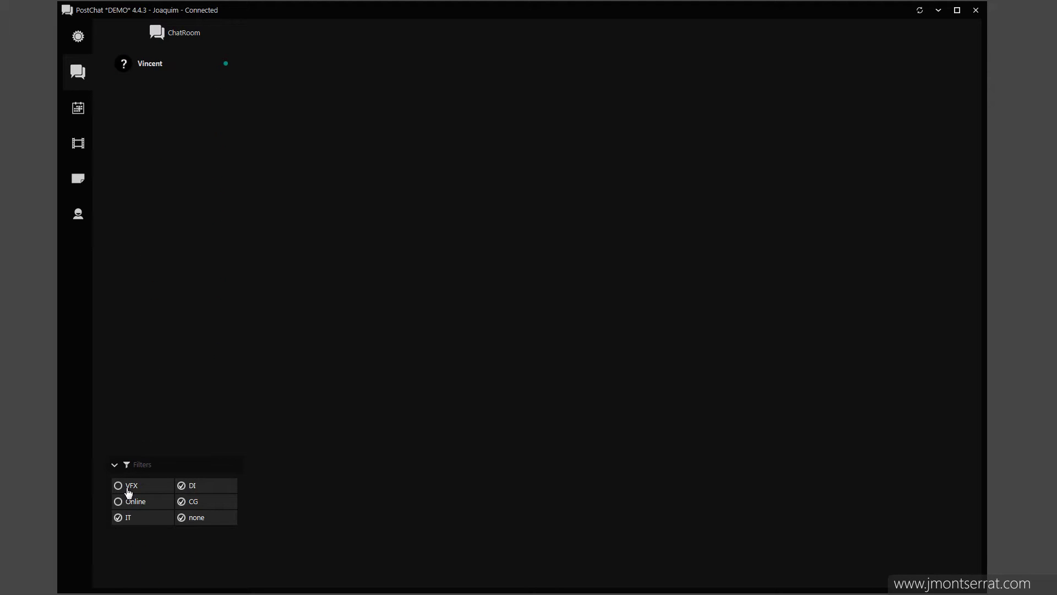
pyautogui.click(128, 502)
pyautogui.click(135, 464)
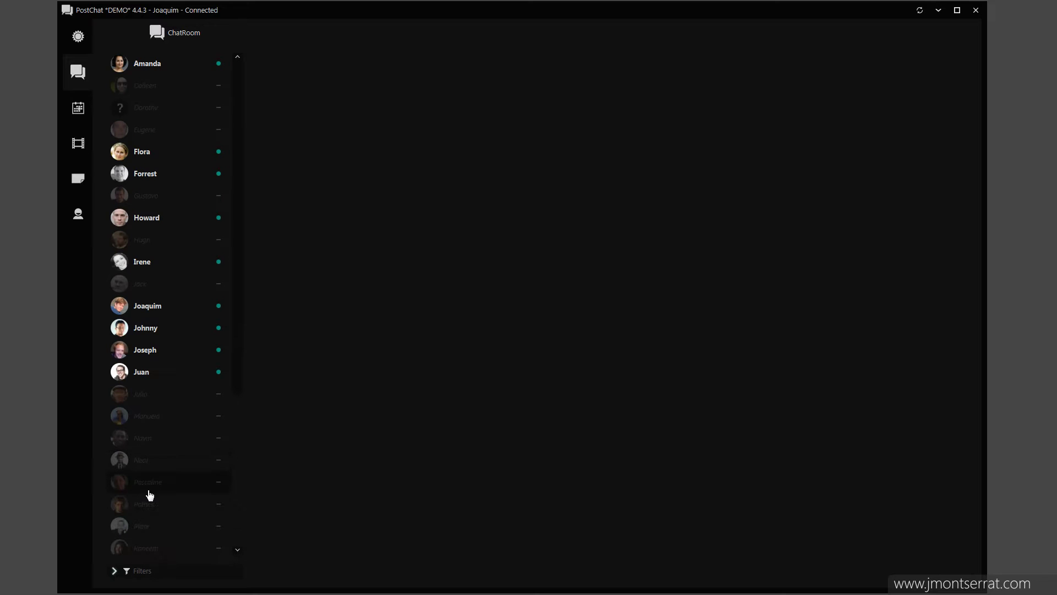
# Step: Open a chat with the online Max / VFX Artist Lead and send a hello addressed by first name
pyautogui.click(137, 217)
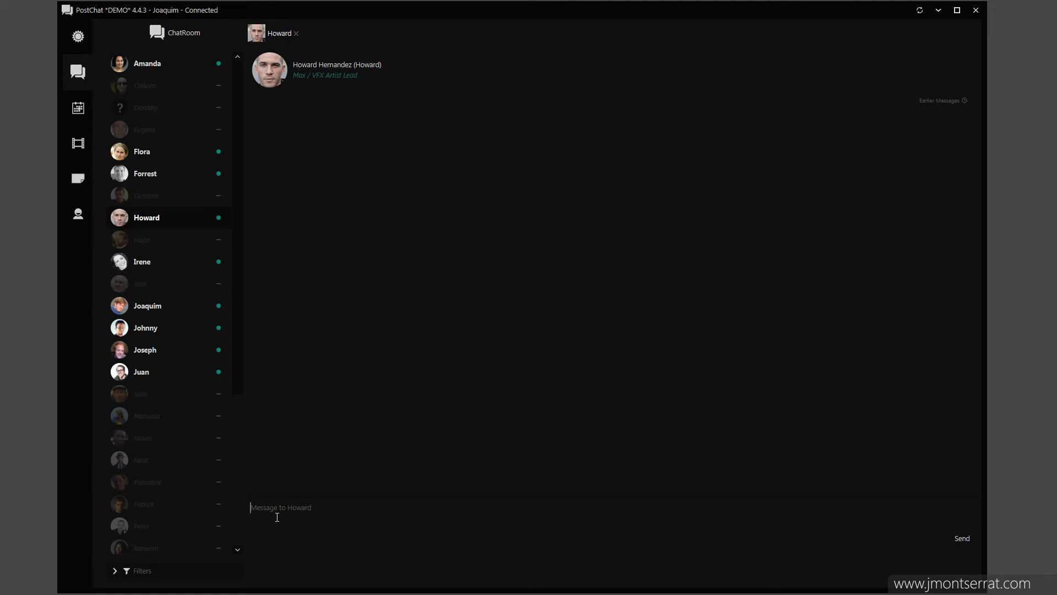
pyautogui.write('Hello howard')
pyautogui.press('Return')
# Step: Send the VFX Artist Lead the messages "Do you have a minute?" and "the clients want to discuss with you"
pyautogui.write('Do')
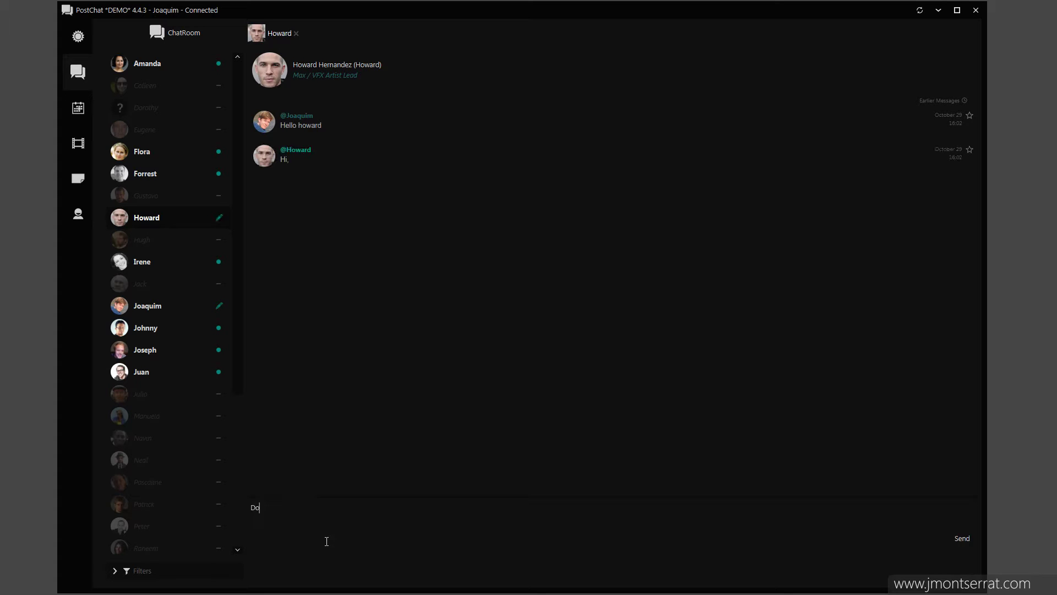
pyautogui.write(' you have a minute')
pyautogui.press('BackSpace')
pyautogui.write('te?')
pyautogui.press('Return')
pyautogui.write('the clients want to discuss with you')
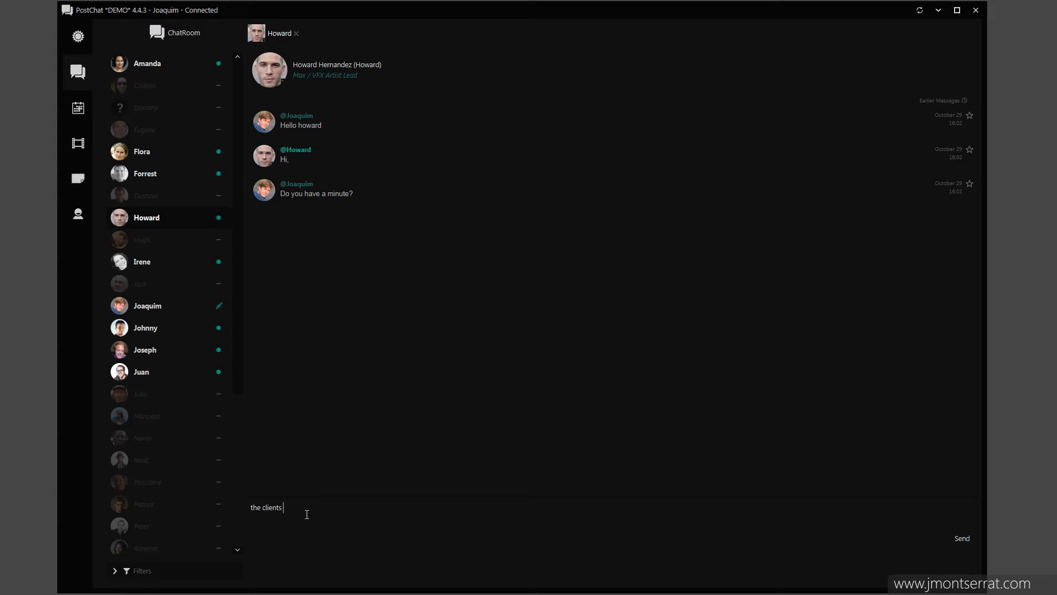
pyautogui.press('Return')
# Step: Add the Producer to the chat, ask "do you want to join the meeting?" by name and reply "cool :)"
pyautogui.keyDown('ctrl'); pyautogui.click(118, 260); pyautogui.keyUp('ctrl')
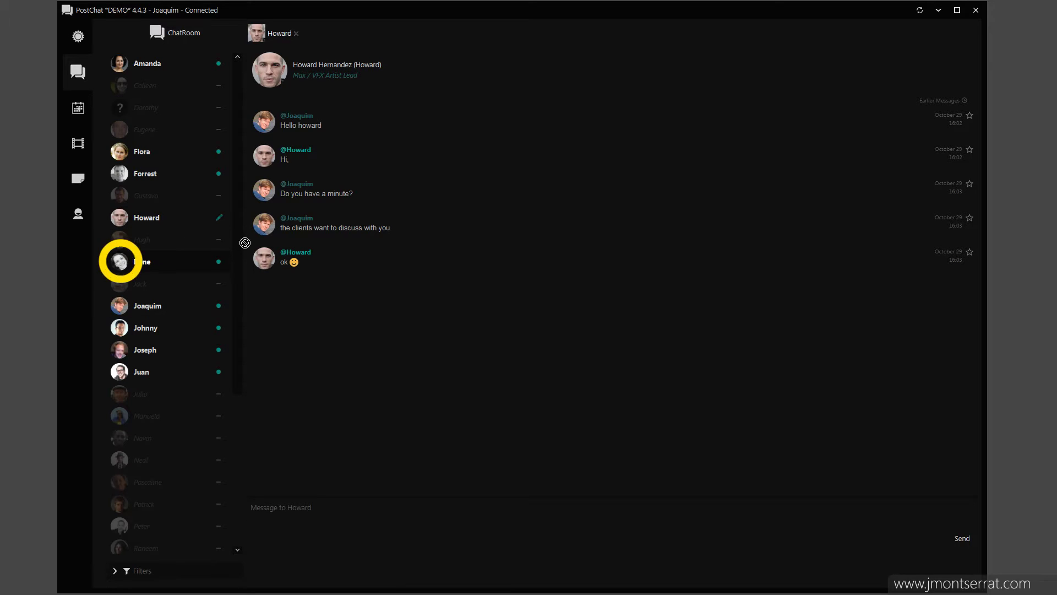
pyautogui.write('Irene do you want to join the meeting?')
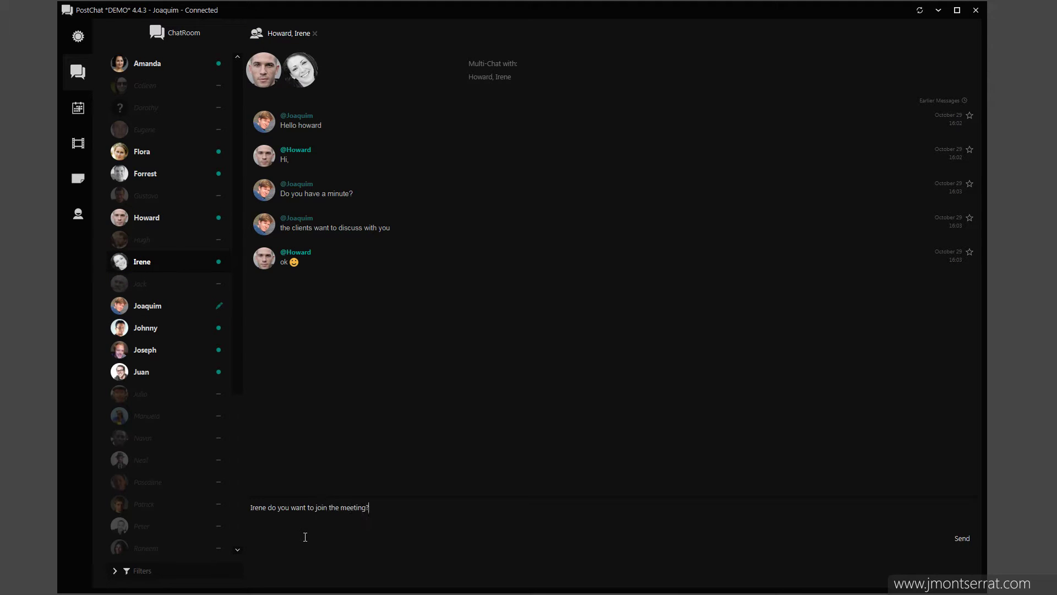
pyautogui.press('Return')
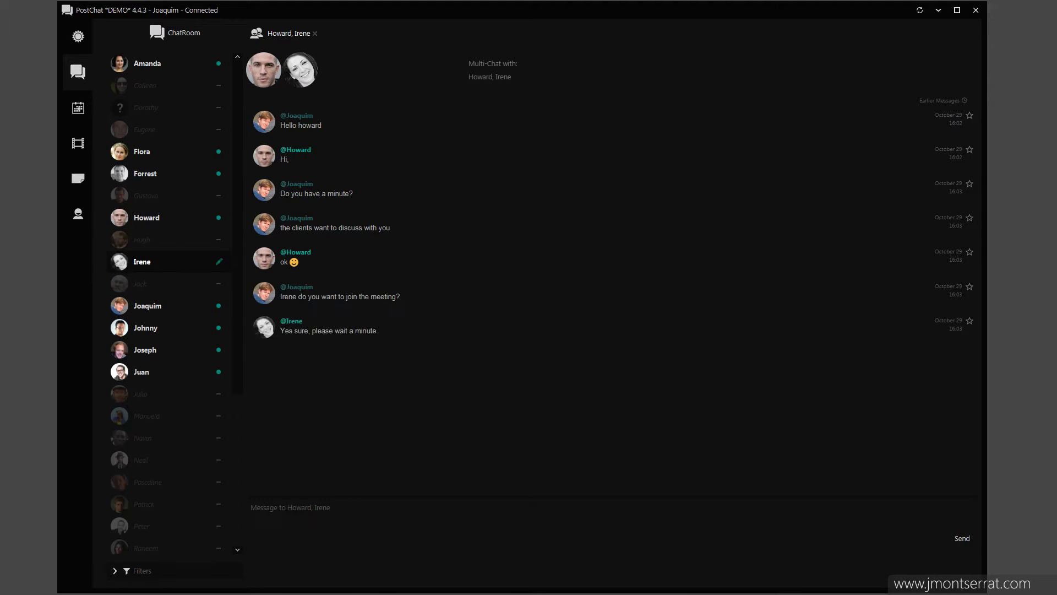
pyautogui.write('cool :)')
pyautogui.press('Return')
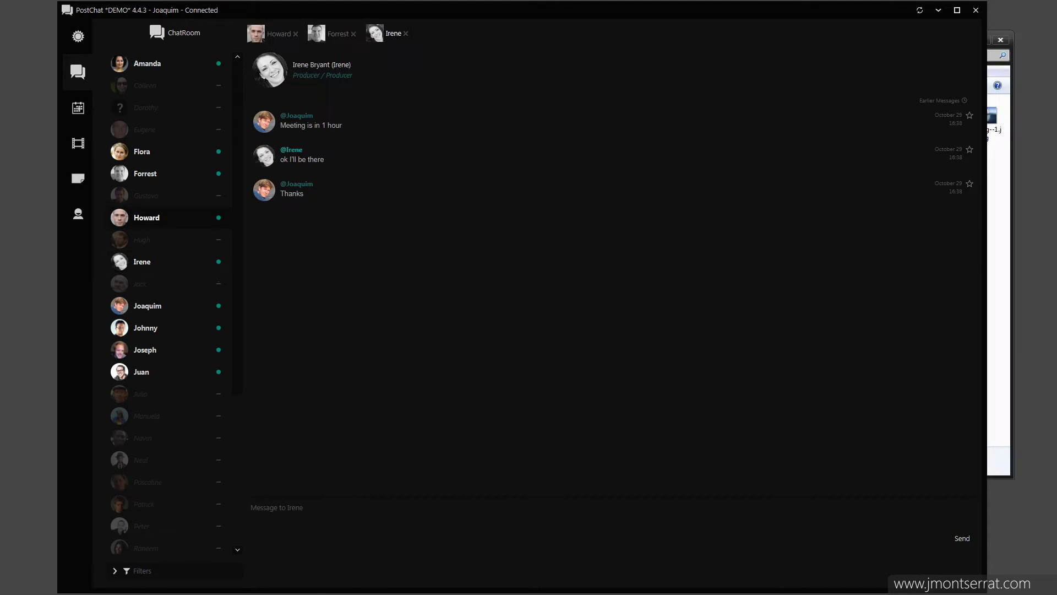
pyautogui.click(152, 373)
pyautogui.click(278, 507)
pyautogui.write('Ju')
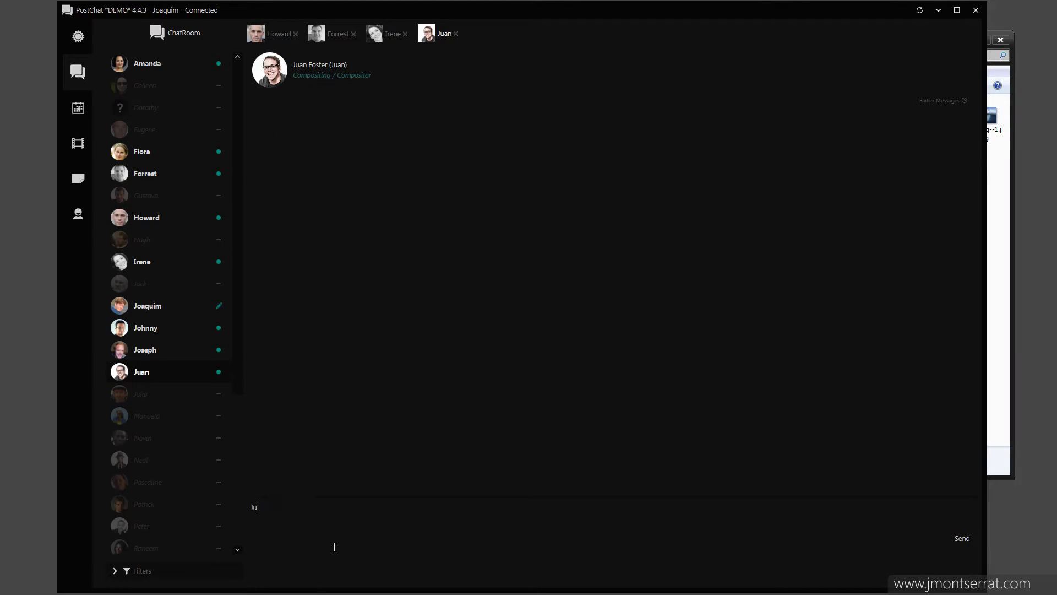
pyautogui.write('an please check the reference for the boat :')
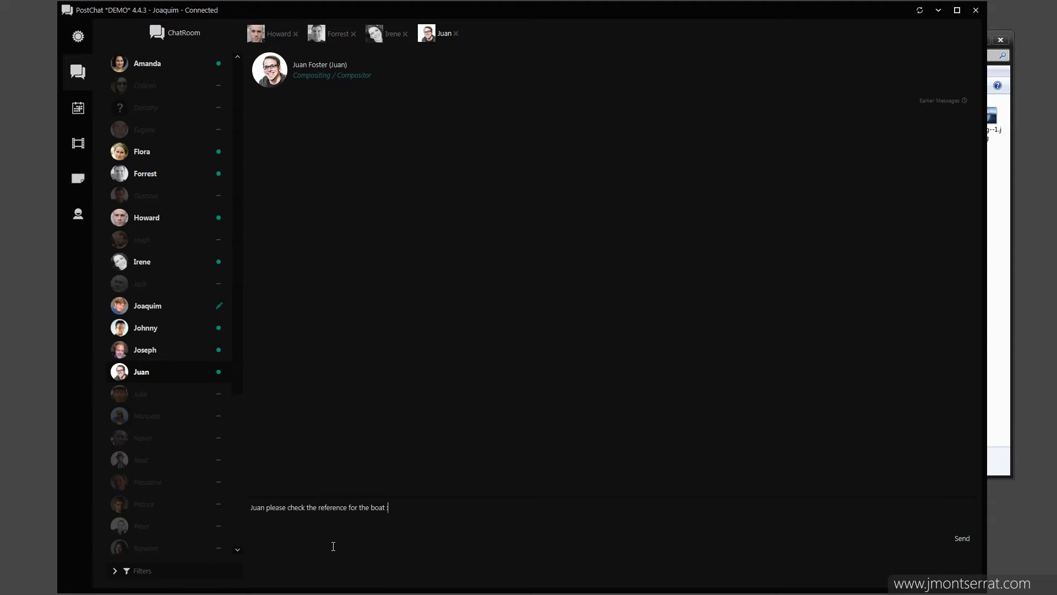
pyautogui.click(997, 334)
pyautogui.moveTo(714, 113); pyautogui.dragTo(553, 518)
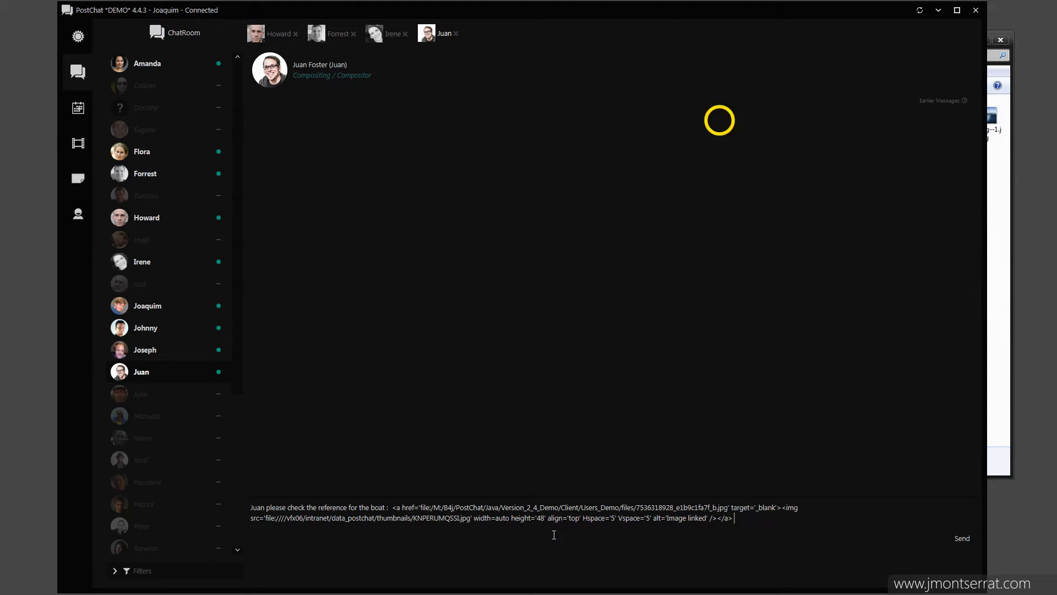
pyautogui.click(954, 541)
pyautogui.click(453, 150)
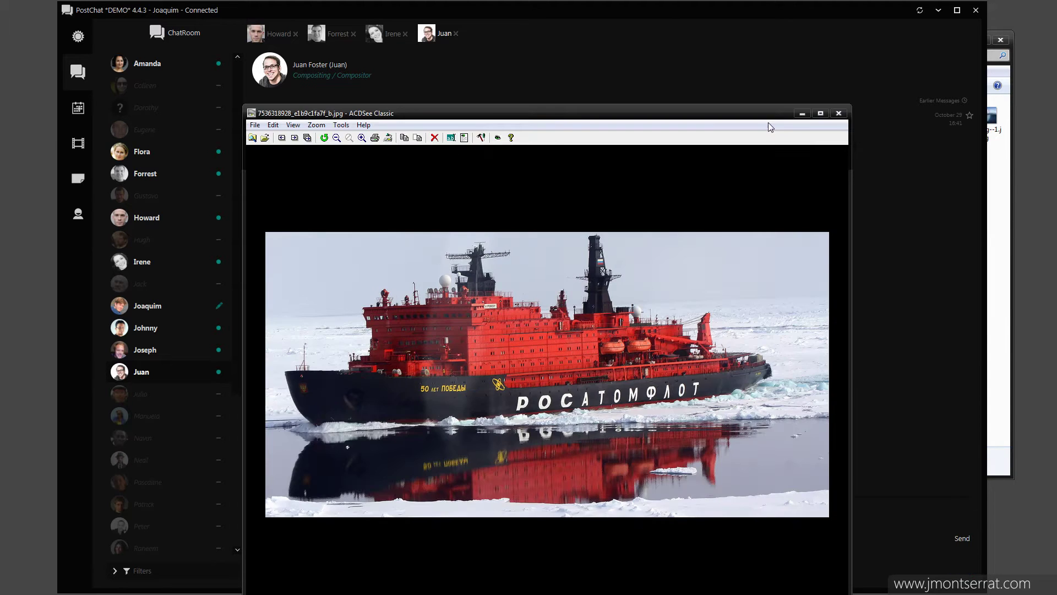
pyautogui.click(848, 112)
# Step: Send the Compositor "all the files are here:" with a link to the Users_Demo\files folder, and check that the link opens
pyautogui.write('all the files are here:')
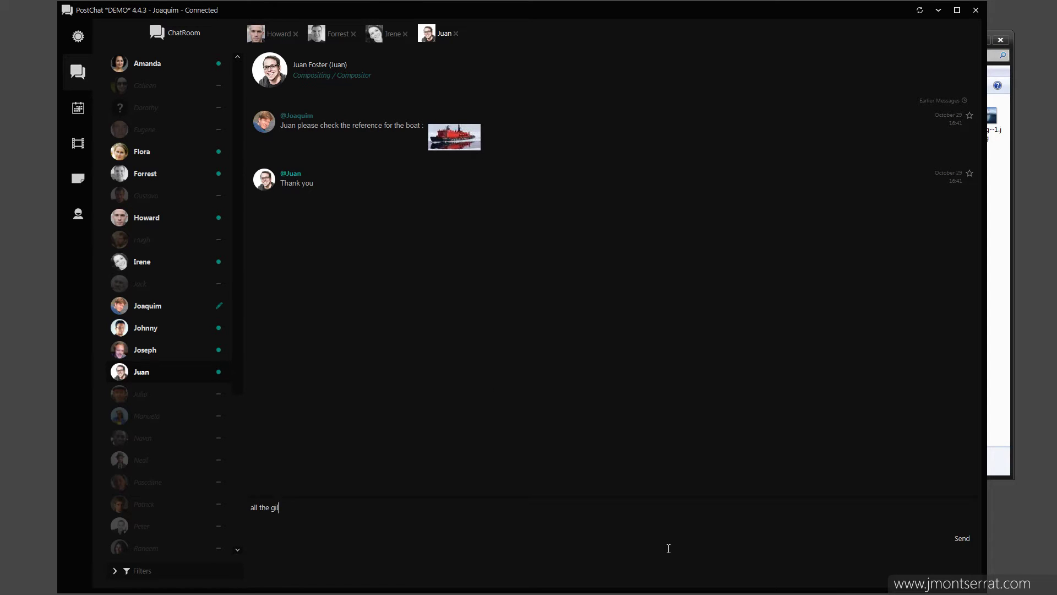
pyautogui.hotkey('alt', 'Tab')
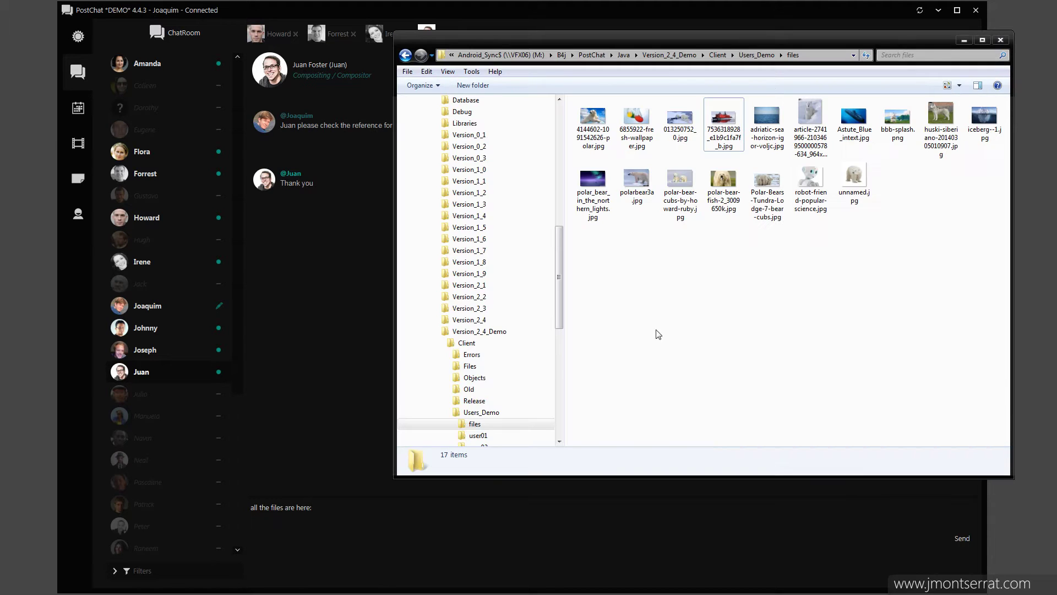
pyautogui.moveTo(475, 426); pyautogui.dragTo(435, 523)
pyautogui.click(962, 538)
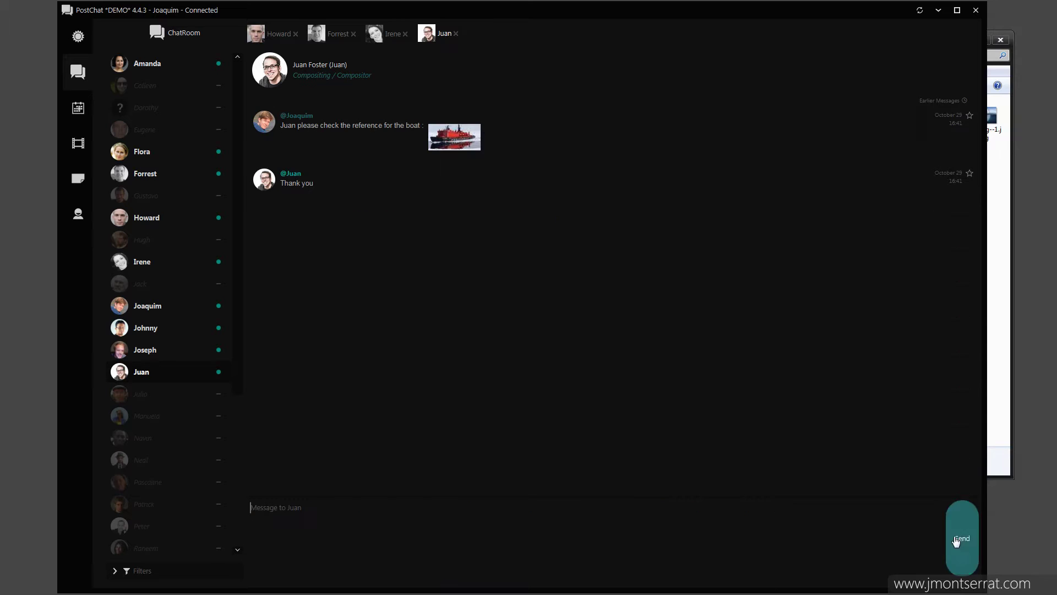
pyautogui.click(530, 219)
pyautogui.hotkey('alt', 'F4')
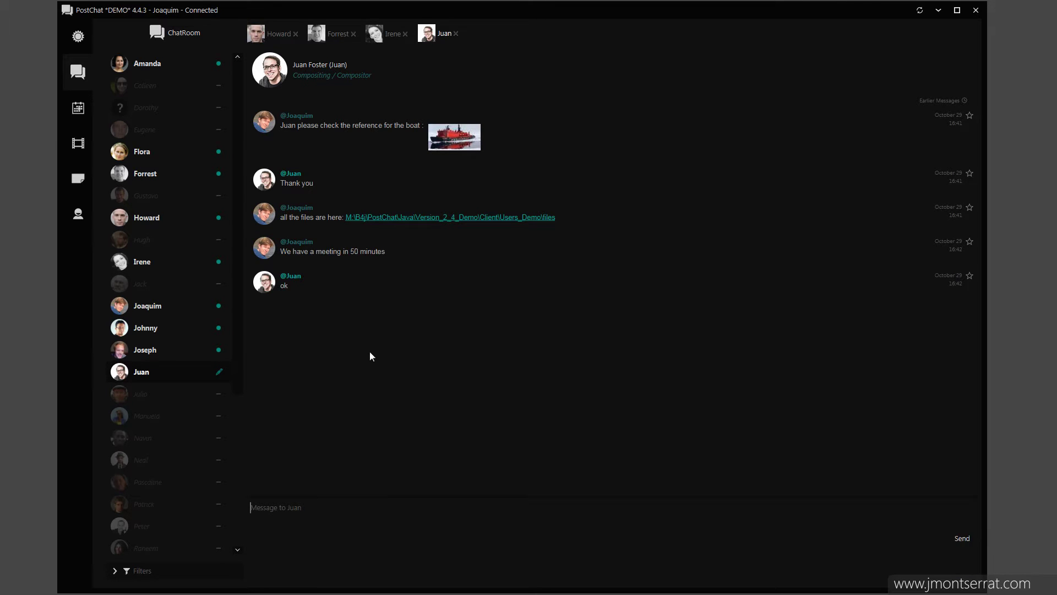
# Step: Search the Compositor's chat history in the user profile for "boat" and open the linked image
pyautogui.rightClick(178, 372)
pyautogui.click(206, 377)
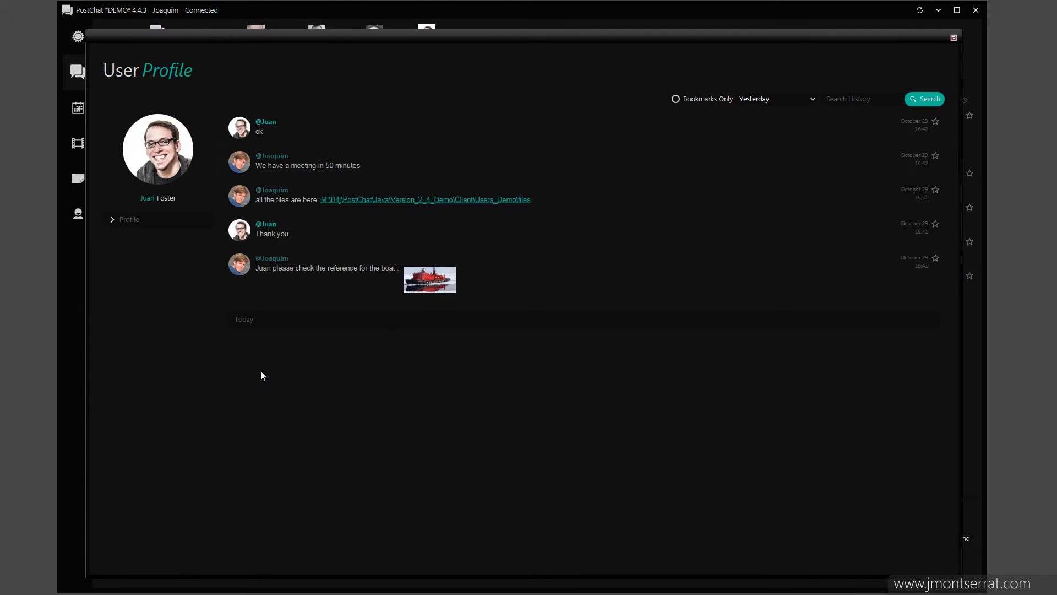
pyautogui.write('boat')
pyautogui.click(925, 100)
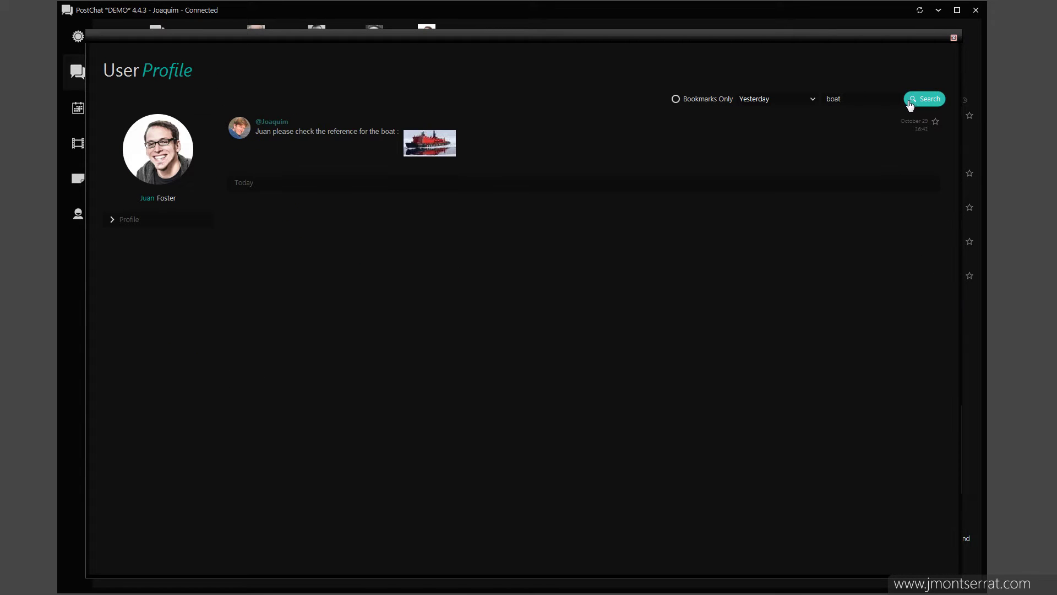
pyautogui.click(441, 145)
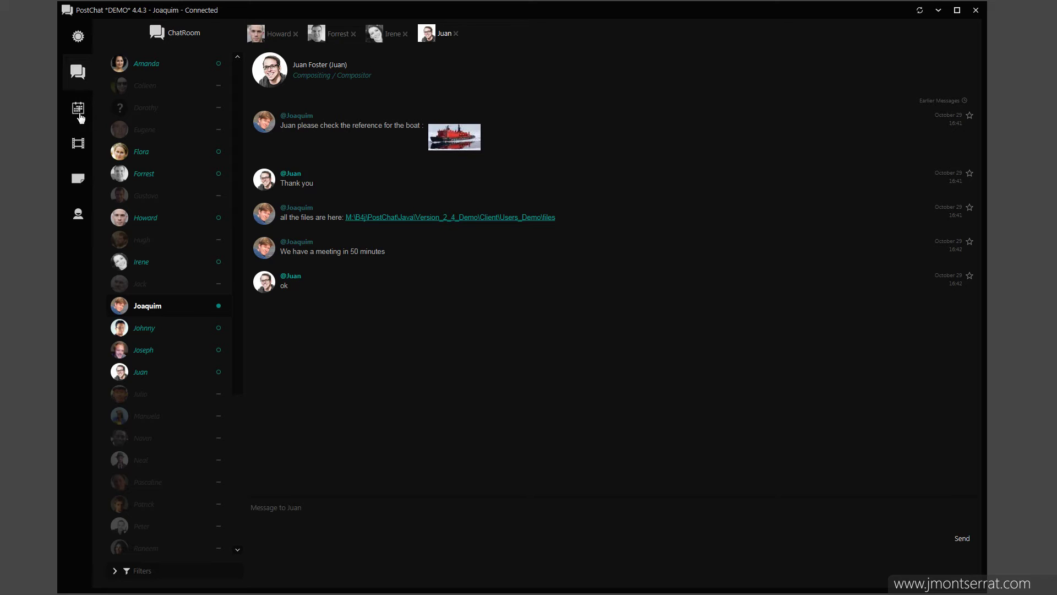
# Step: Examine the project calendar from October to December 2015 and the details of its scheduled events
pyautogui.click(79, 110)
pyautogui.scroll(-1, 502, 269)
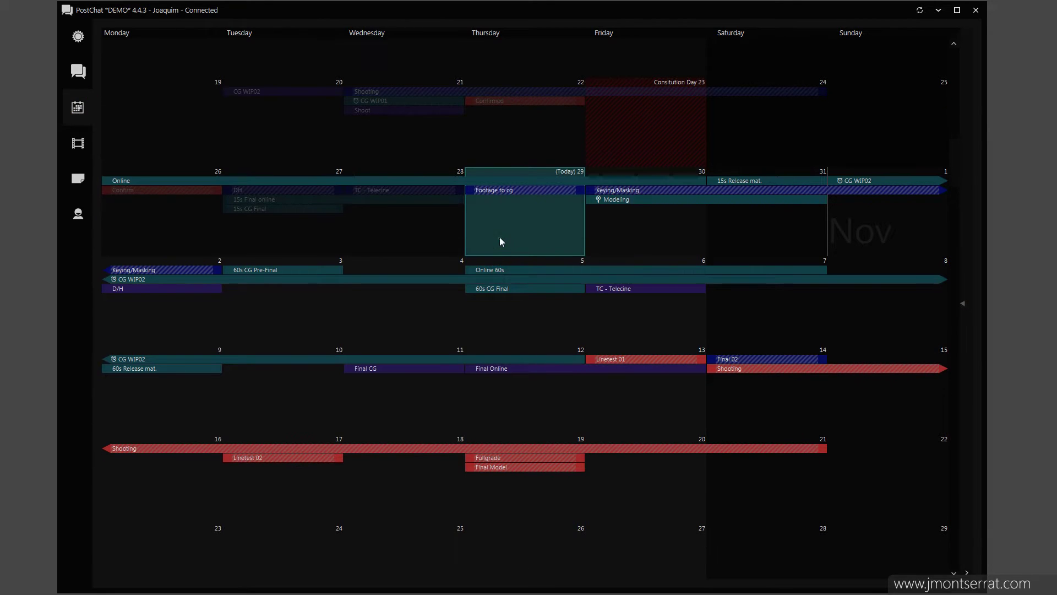
pyautogui.moveTo(507, 269)
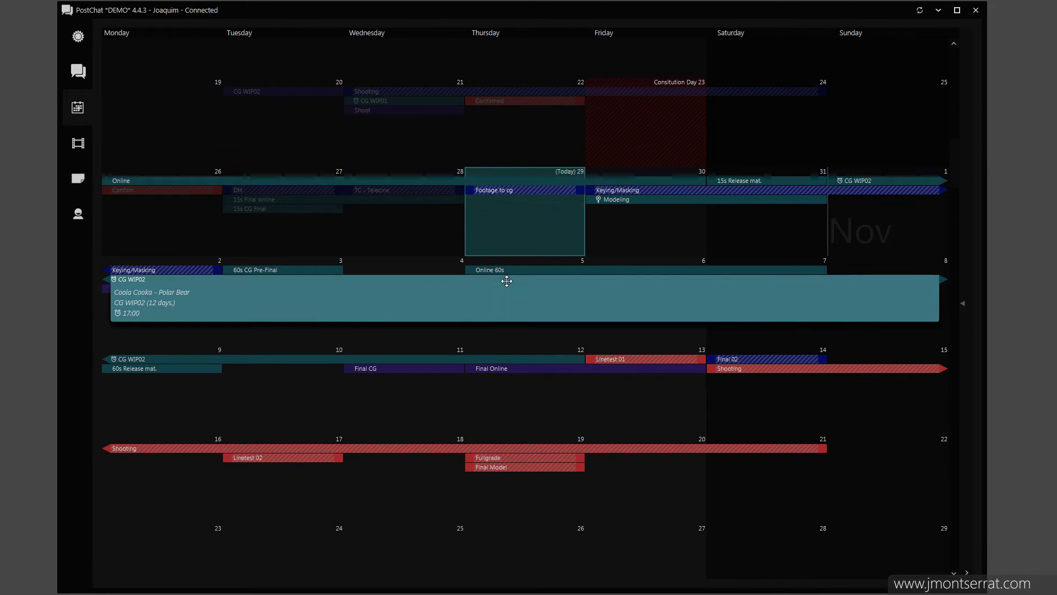
pyautogui.moveTo(507, 291)
pyautogui.scroll(-15, 507, 291)
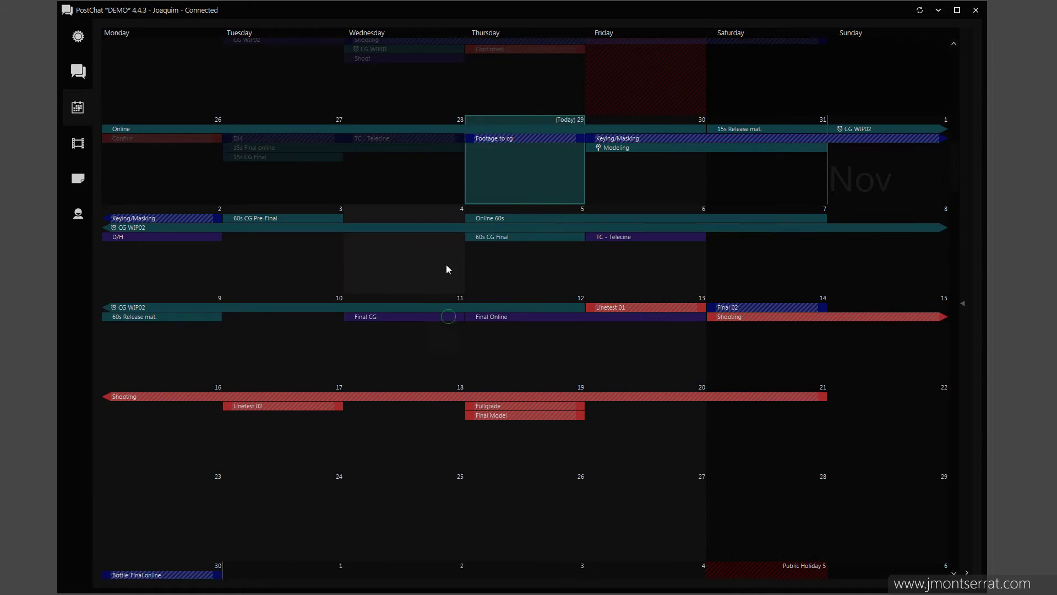
pyautogui.scroll(20, 435, 452)
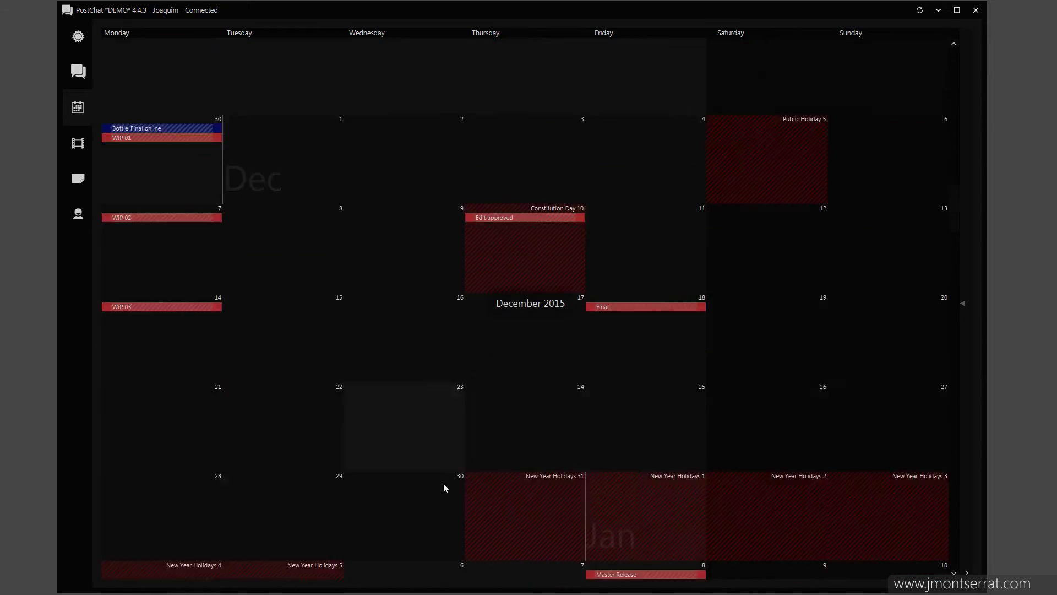
pyautogui.moveTo(447, 504); pyautogui.dragTo(431, 156)
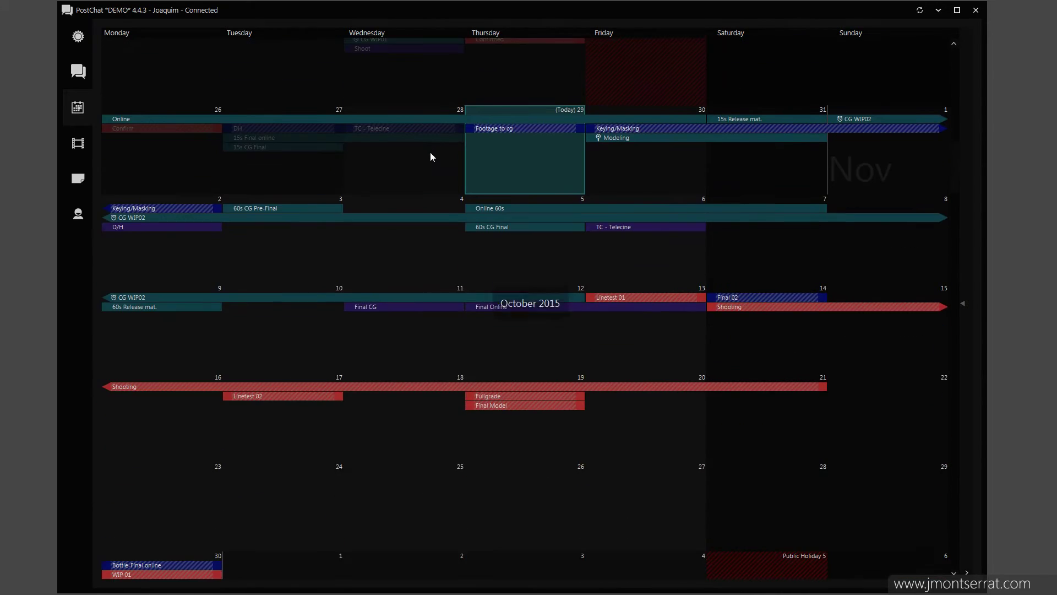
pyautogui.moveTo(643, 139)
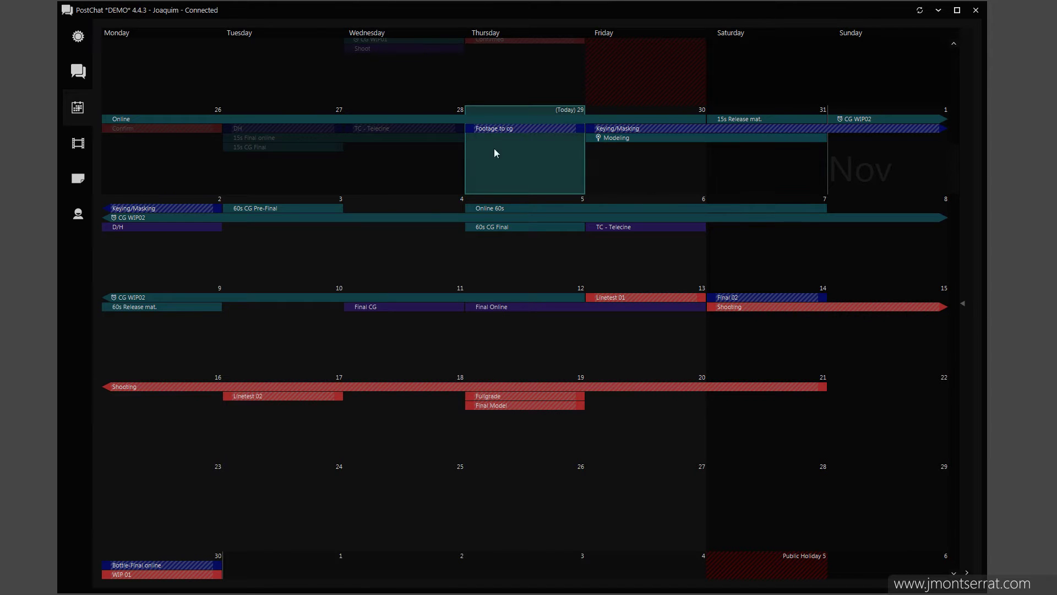
pyautogui.moveTo(420, 217)
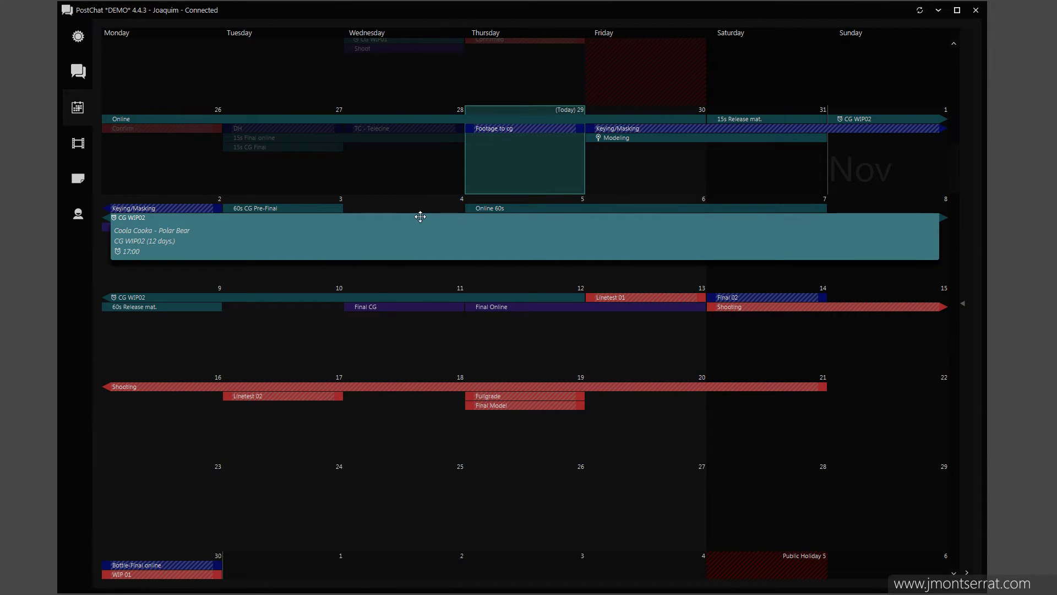
# Step: Switch the agenda's project list from My Projects to All Projects
pyautogui.moveTo(963, 188)
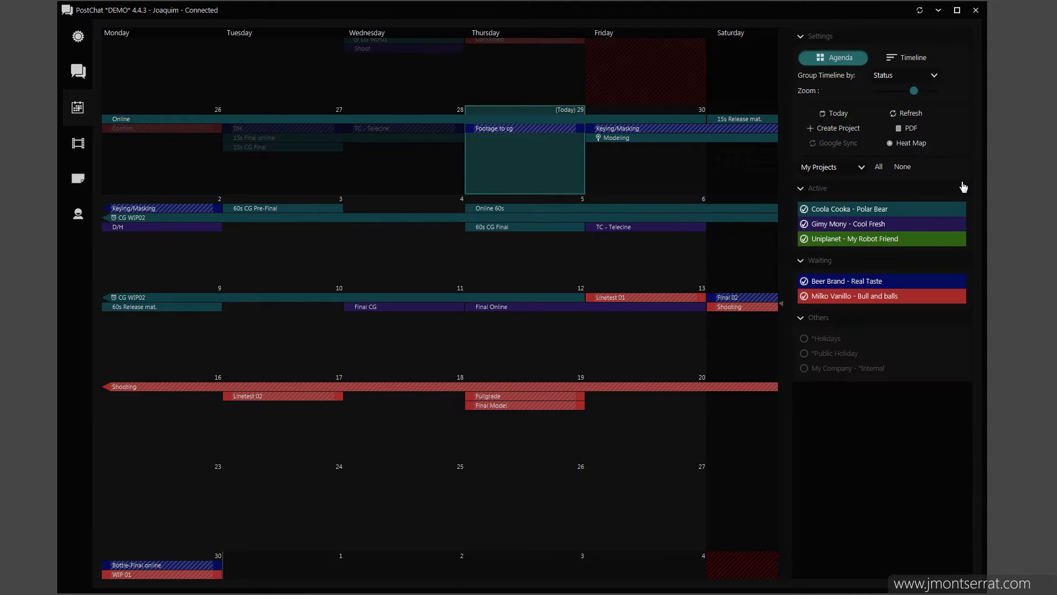
pyautogui.click(826, 167)
pyautogui.click(820, 212)
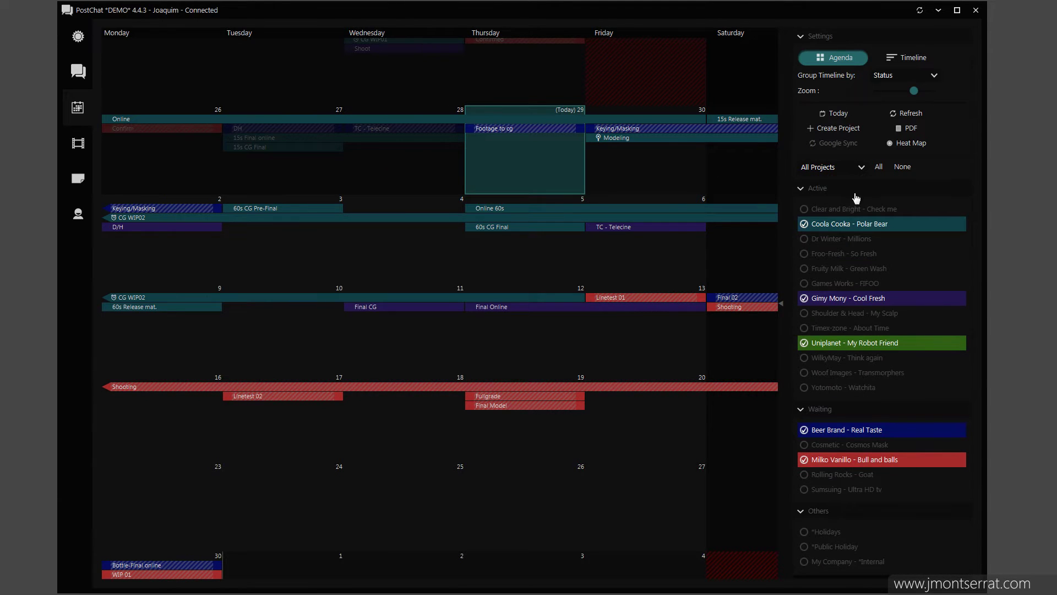
# Step: Hide the Coola Cooka - Polar Bear and Gimy Mony - Cool Fresh projects in the agenda and show them again
pyautogui.click(831, 223)
pyautogui.click(832, 298)
pyautogui.click(826, 298)
pyautogui.click(818, 223)
# Step: Show Dr Winter - Millions, Froo-Fresh - So Fresh and all remaining projects in the agenda, and increase the agenda's zoom
pyautogui.click(818, 238)
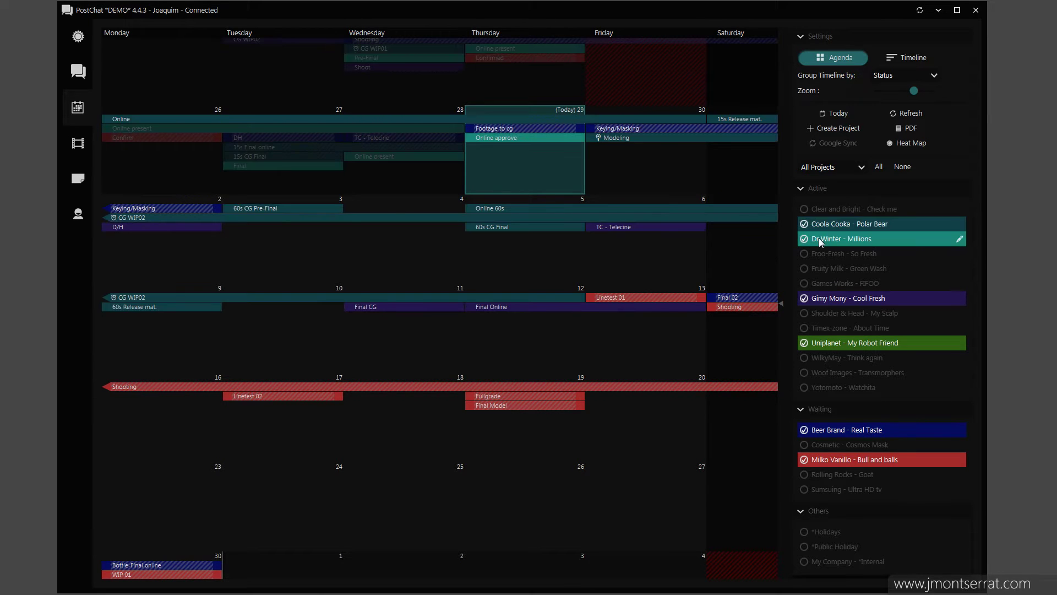
pyautogui.click(818, 255)
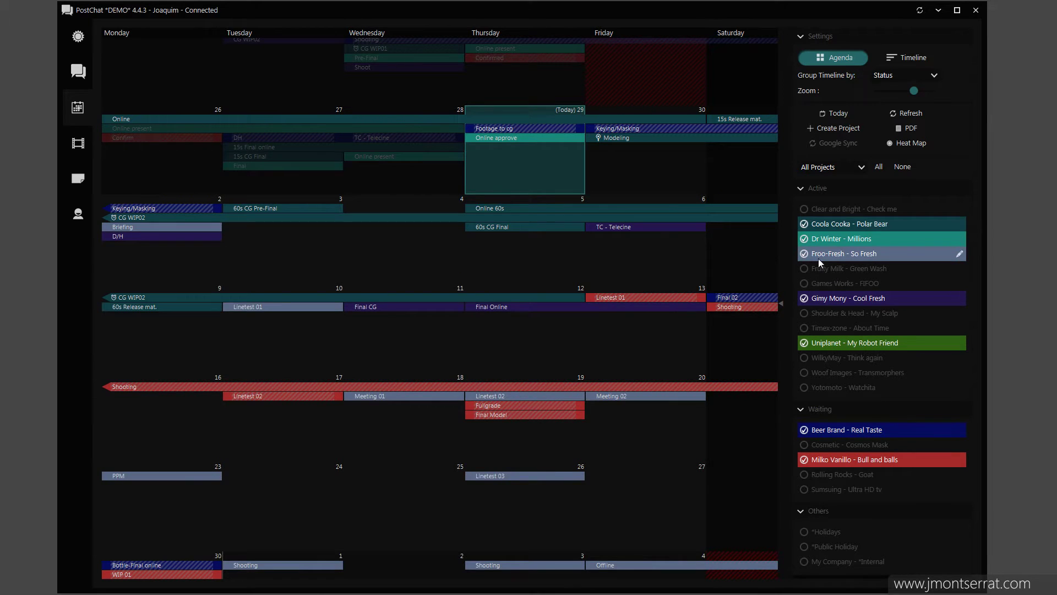
pyautogui.click(879, 166)
pyautogui.moveTo(914, 91); pyautogui.dragTo(925, 91)
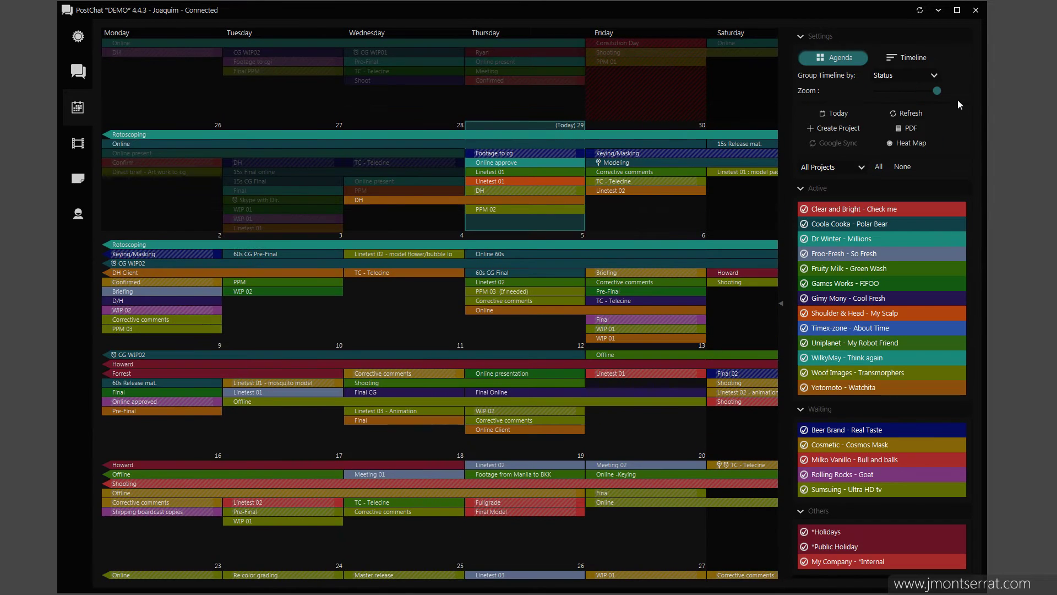
# Step: Switch the schedule from the agenda to the timeline view and reduce its zoom to the minimum
pyautogui.scroll(-4, 668, 428)
pyautogui.scroll(3, 682, 361)
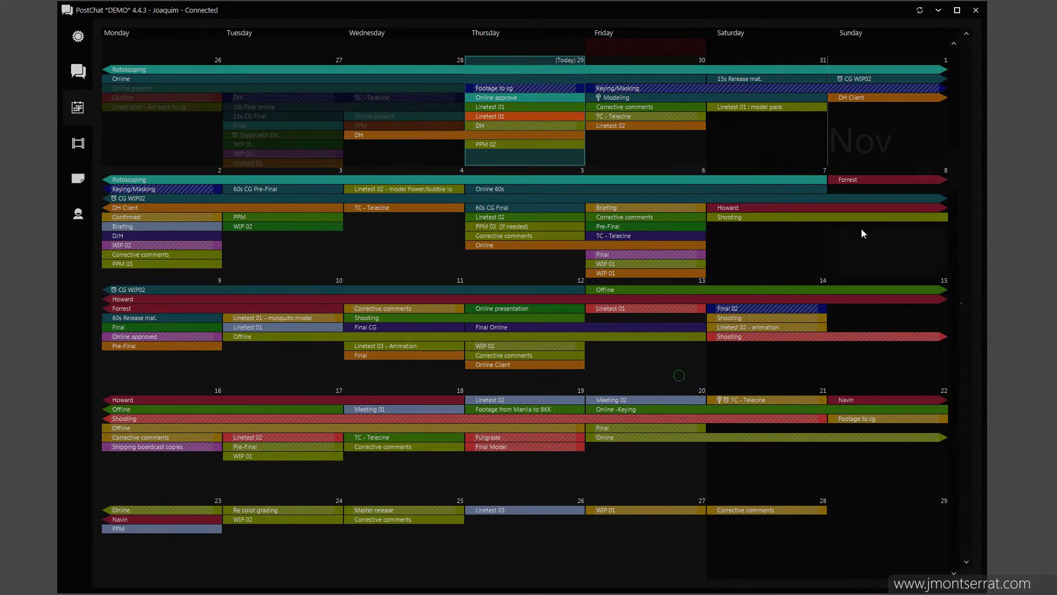
pyautogui.moveTo(946, 119)
pyautogui.click(904, 59)
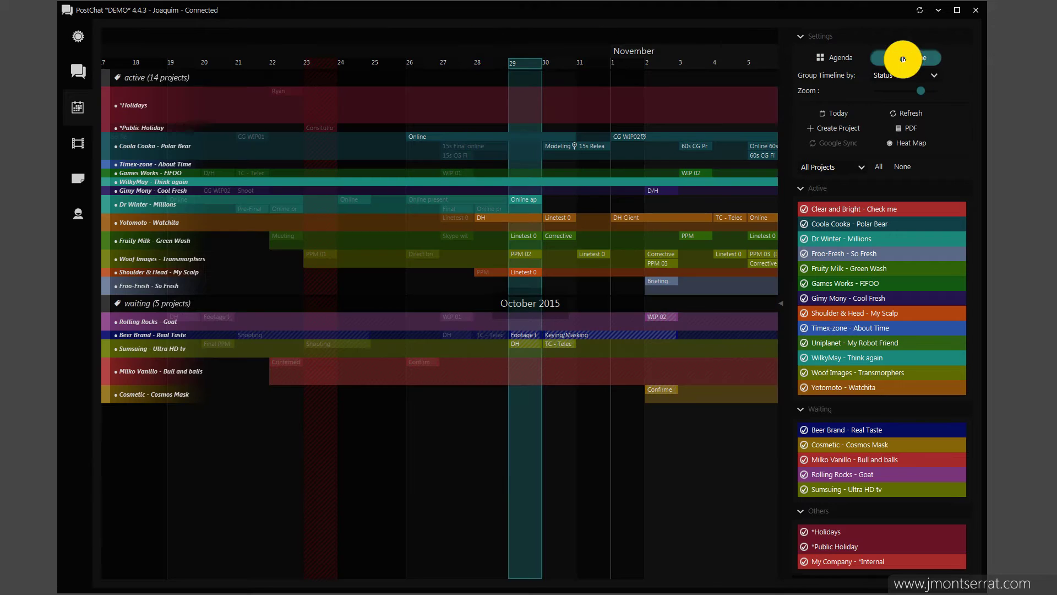
pyautogui.moveTo(626, 470); pyautogui.dragTo(748, 461)
pyautogui.moveTo(961, 221)
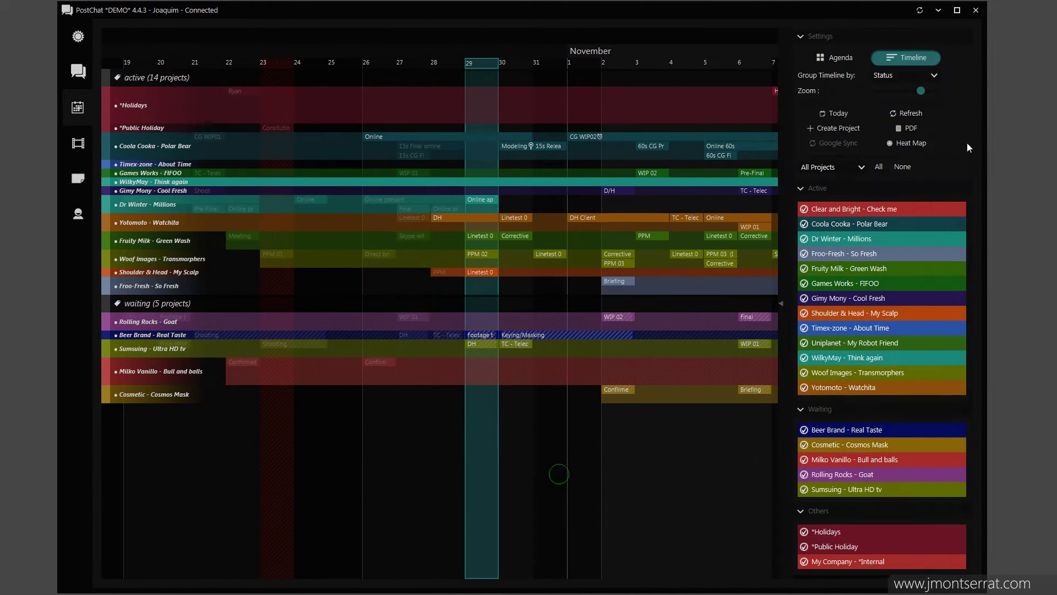
pyautogui.moveTo(870, 90); pyautogui.dragTo(810, 90)
pyautogui.moveTo(480, 500); pyautogui.dragTo(815, 502)
pyautogui.moveTo(961, 303)
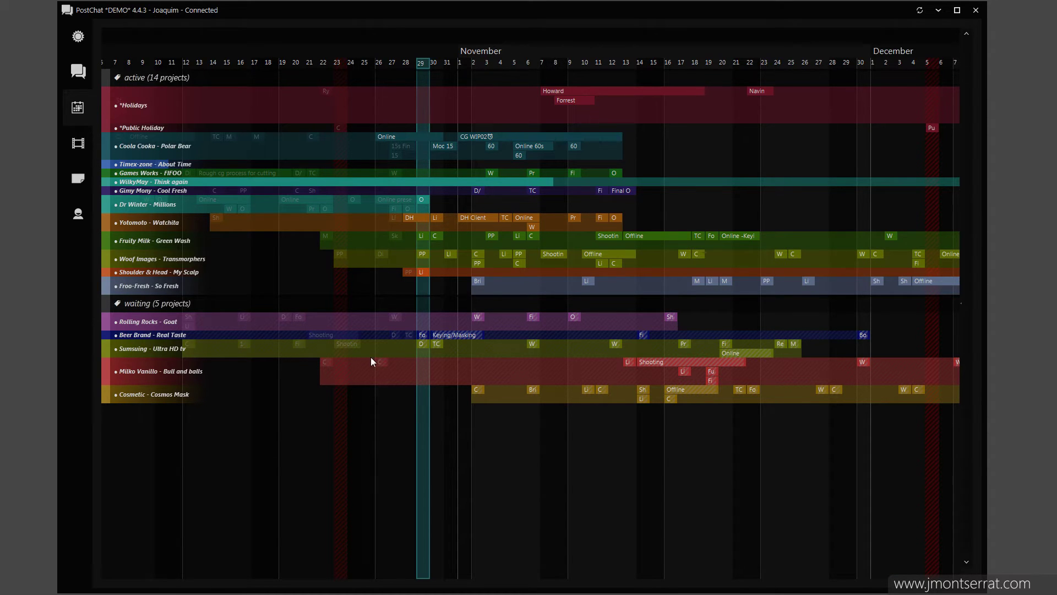
# Step: Group the timeline by Supervisor and view the schedule through January 2016
pyautogui.click(897, 74)
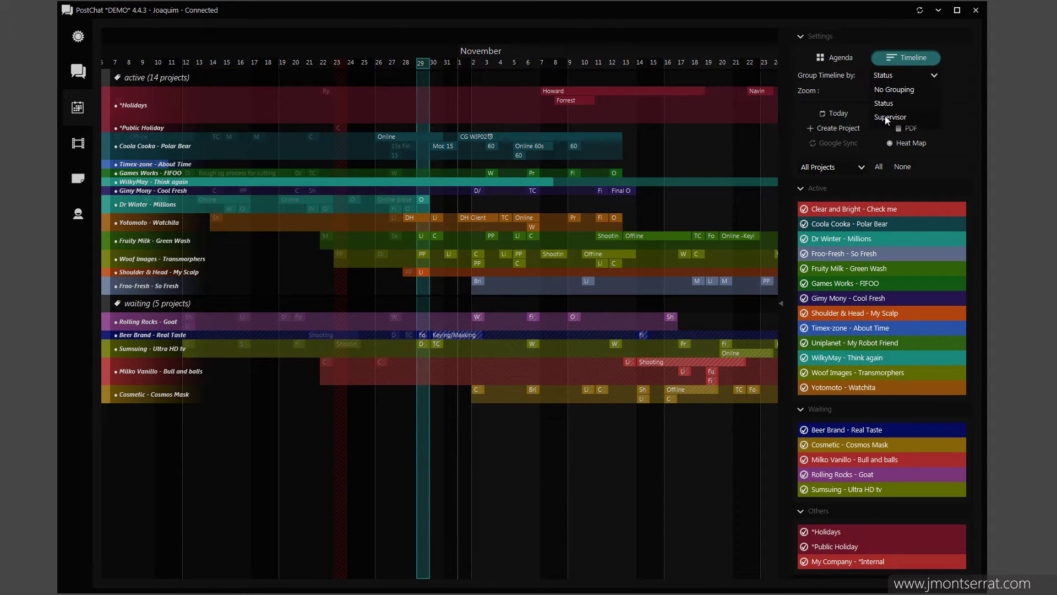
pyautogui.click(887, 117)
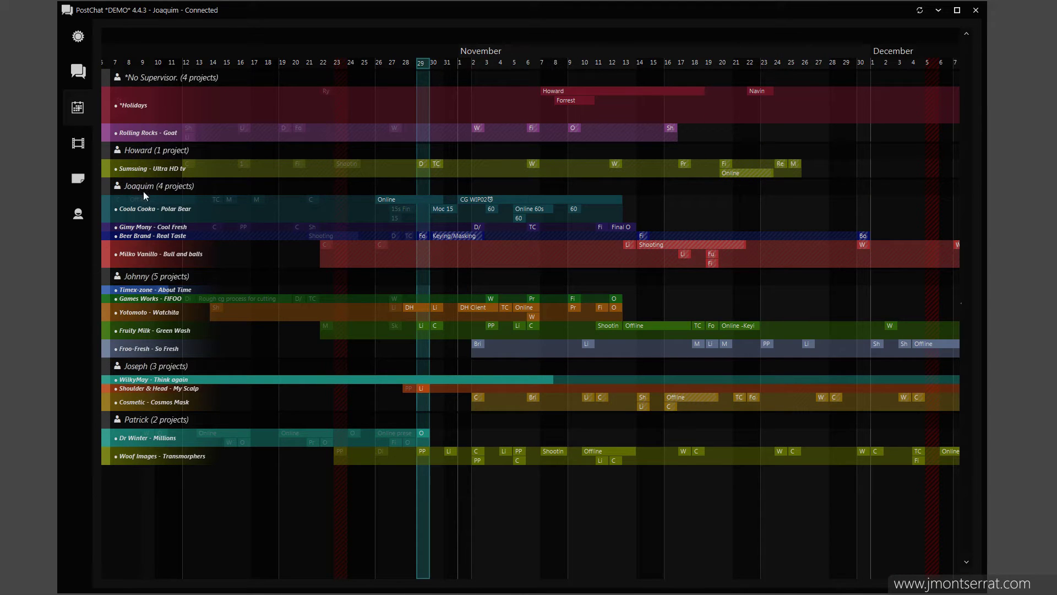
pyautogui.moveTo(654, 538); pyautogui.dragTo(268, 529)
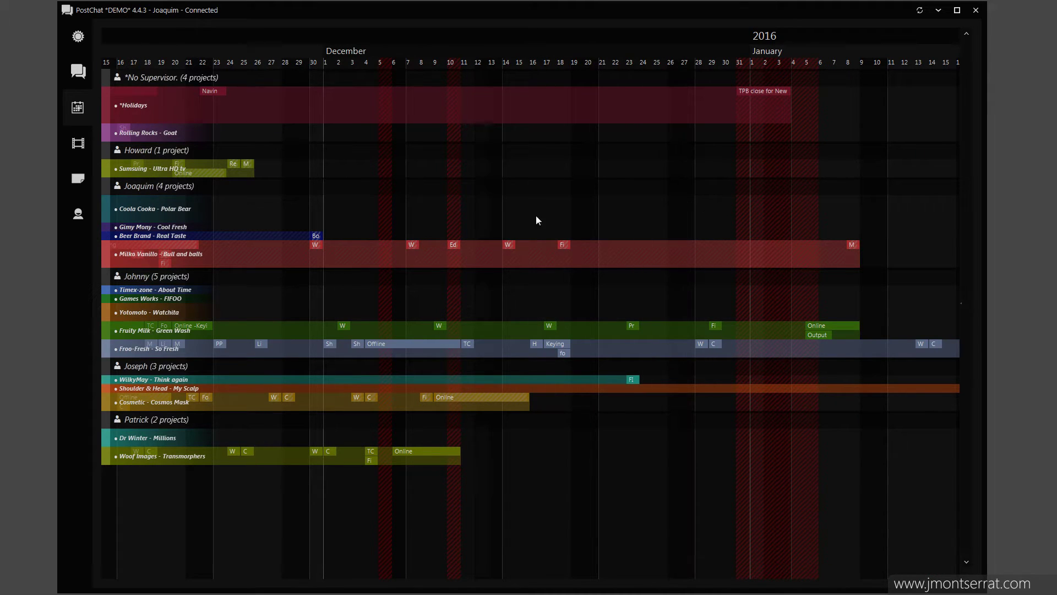
pyautogui.moveTo(1002, 163)
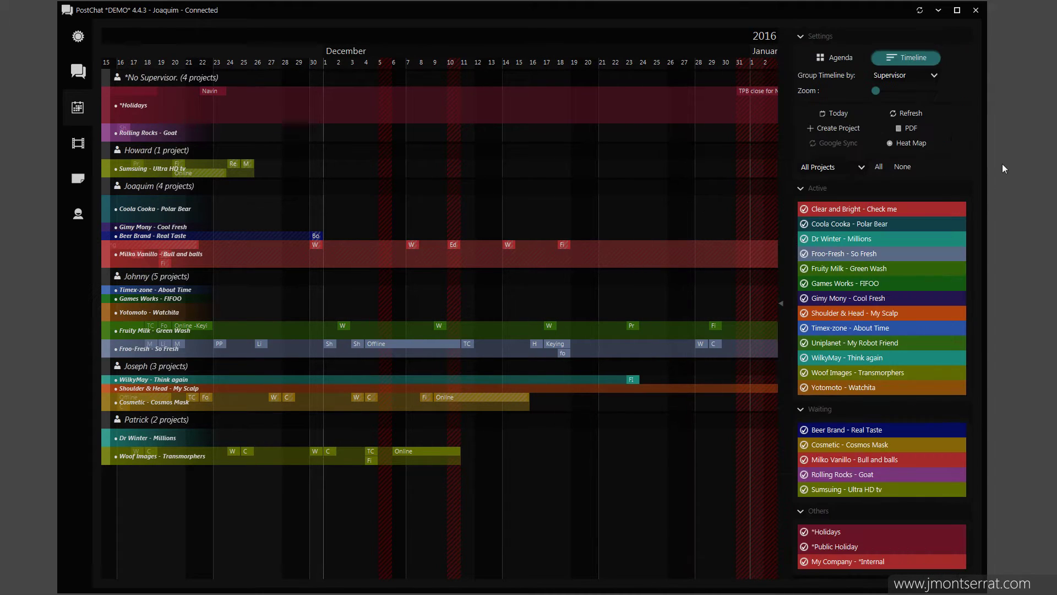
# Step: Return to the agenda view and limit the displayed projects to My Projects
pyautogui.click(832, 58)
pyautogui.click(848, 167)
pyautogui.click(882, 181)
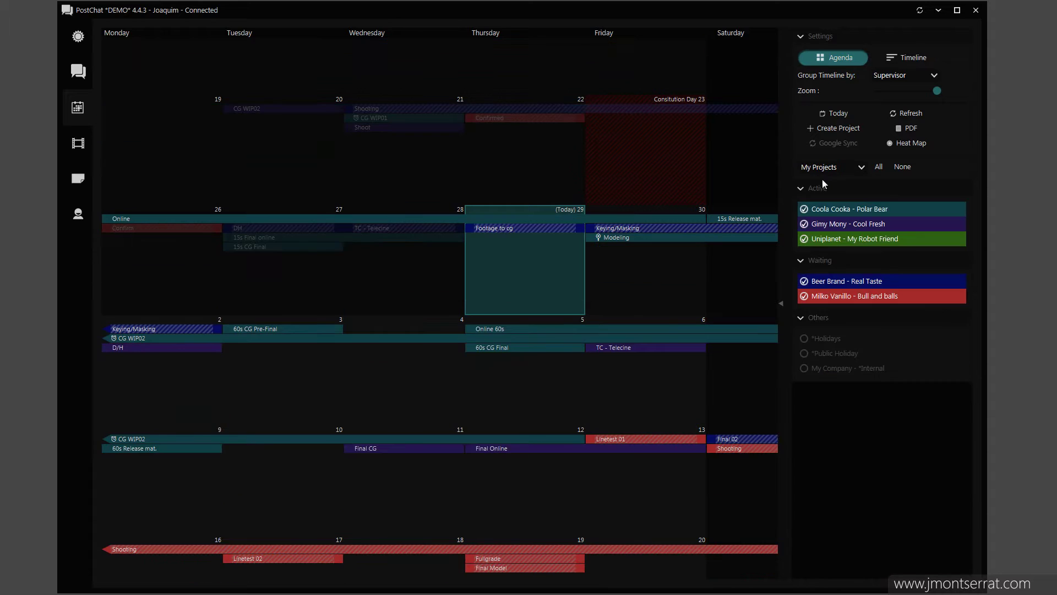
# Step: Move the Footage to cg event to October 27 and reschedule 60s CG Final to November 3 through 7
pyautogui.scroll(-1, 666, 301)
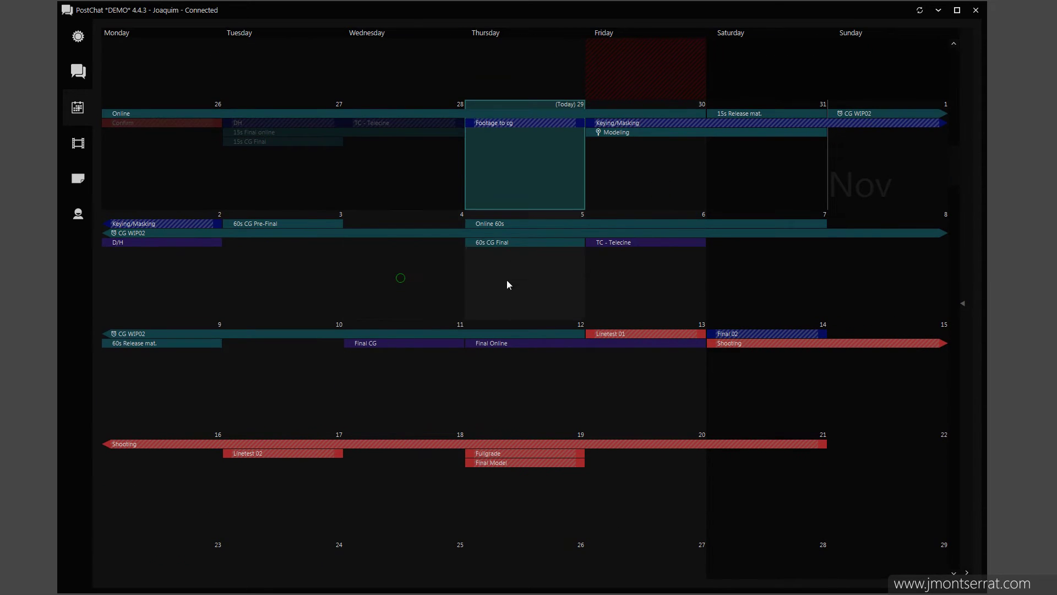
pyautogui.moveTo(509, 244); pyautogui.dragTo(290, 267)
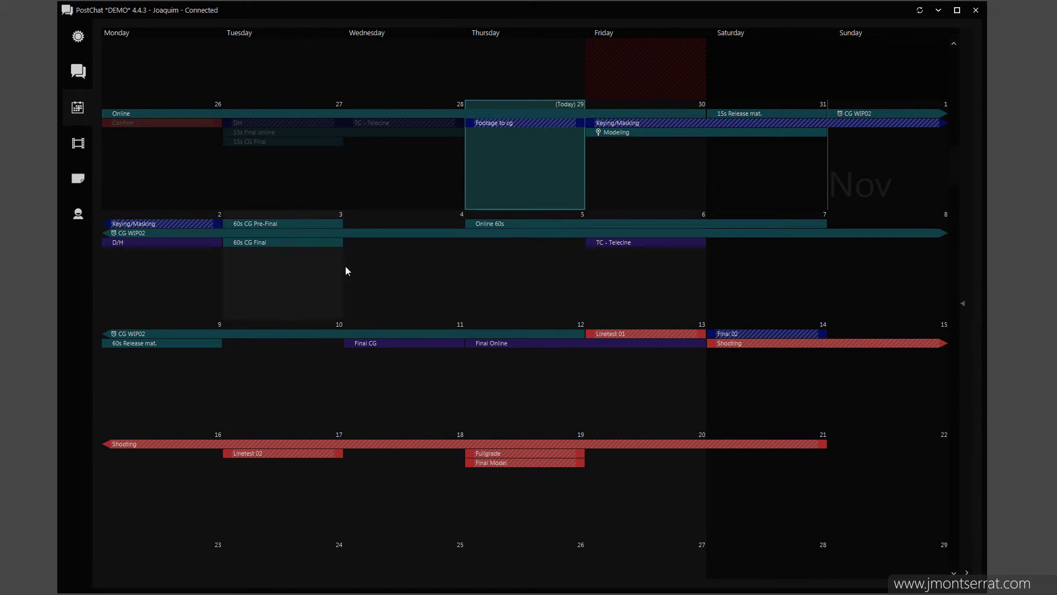
pyautogui.moveTo(513, 123); pyautogui.dragTo(266, 193)
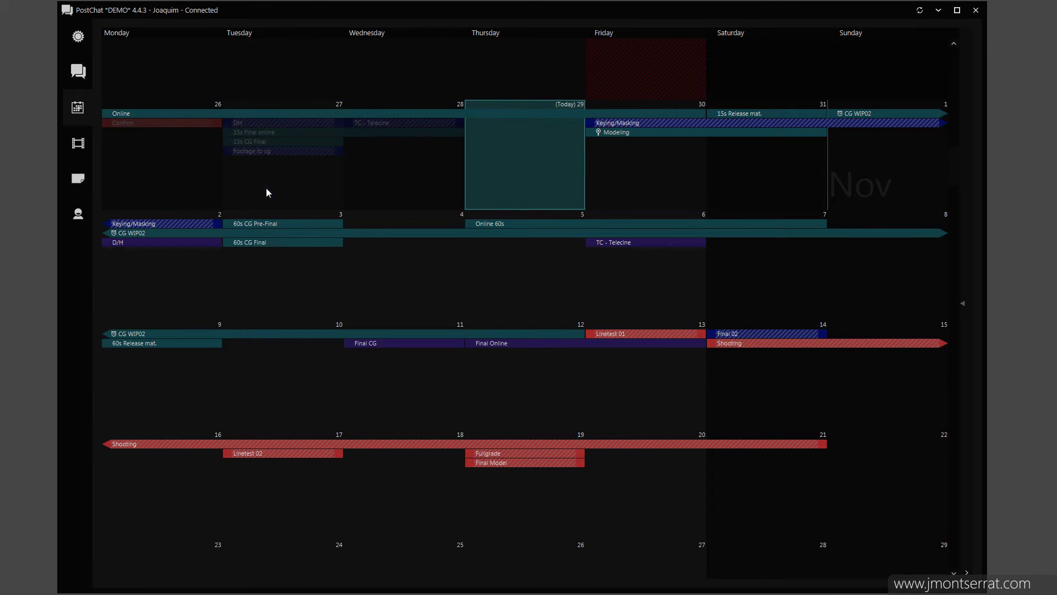
pyautogui.moveTo(339, 241); pyautogui.dragTo(744, 285)
# Step: Reschedule the Final Online event to November 18–19 and the Final Model event to November 17–25
pyautogui.scroll(-1, 611, 376)
pyautogui.moveTo(509, 307); pyautogui.dragTo(378, 464)
pyautogui.moveTo(480, 425); pyautogui.dragTo(357, 539)
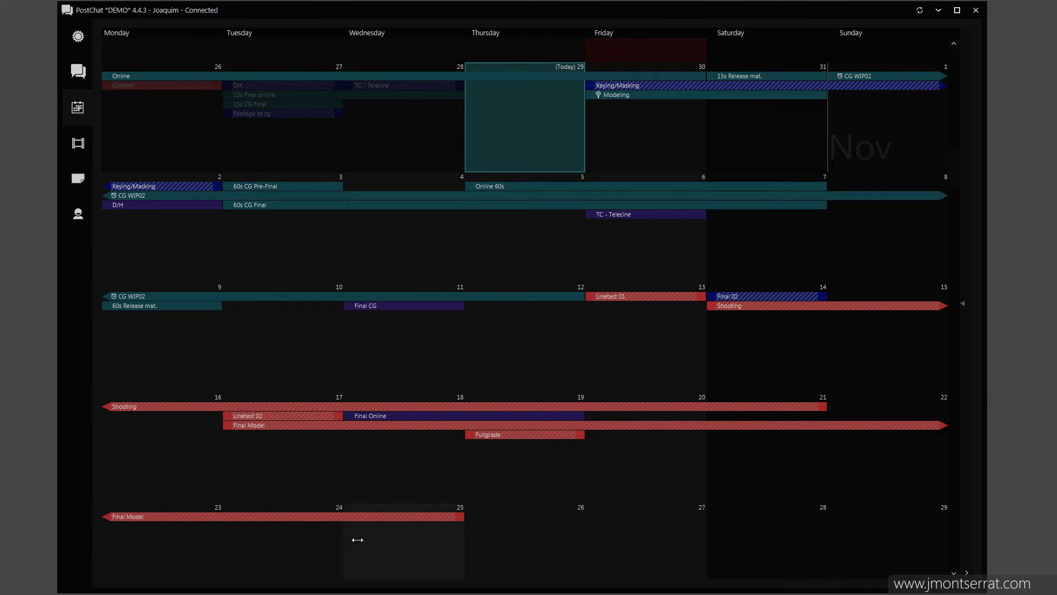
# Step: Change the Fullgrade event on November 19 to Animatic 03, give it a place and a time, and update it
pyautogui.doubleClick(488, 435)
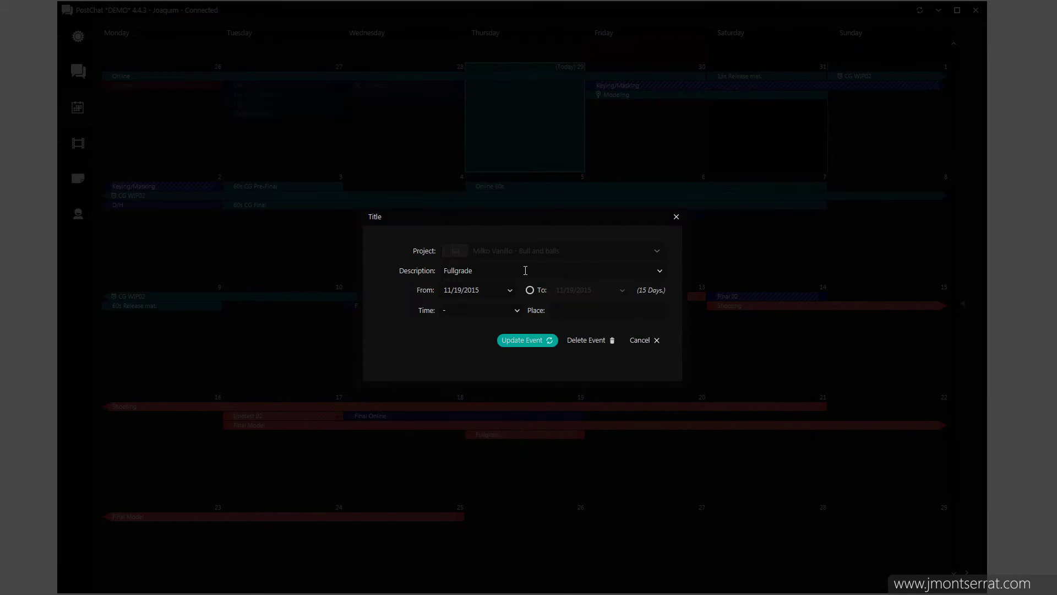
pyautogui.click(660, 271)
pyautogui.scroll(3, 472, 359)
pyautogui.click(473, 341)
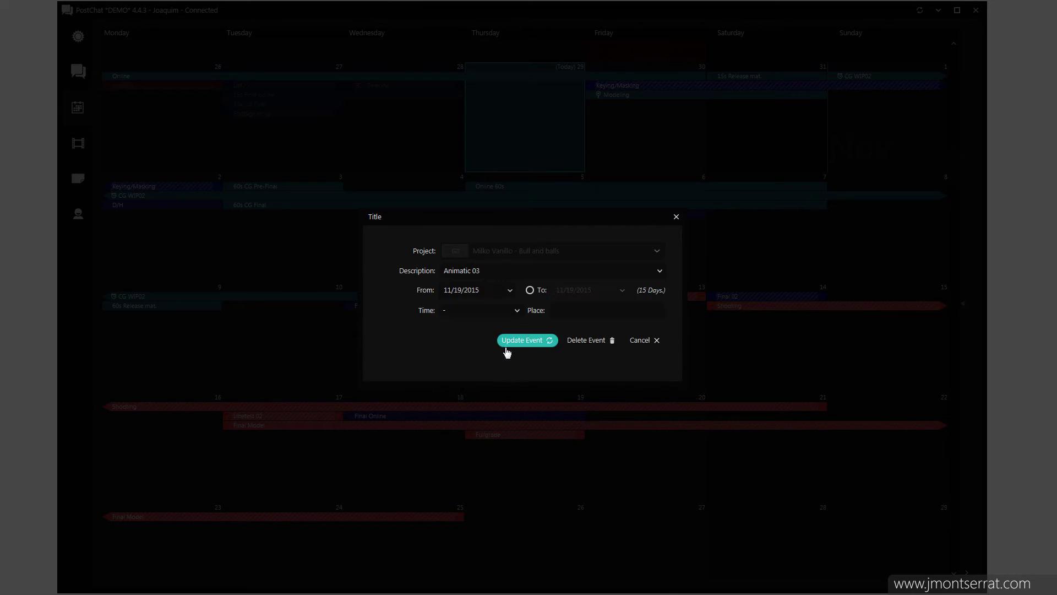
pyautogui.click(566, 309)
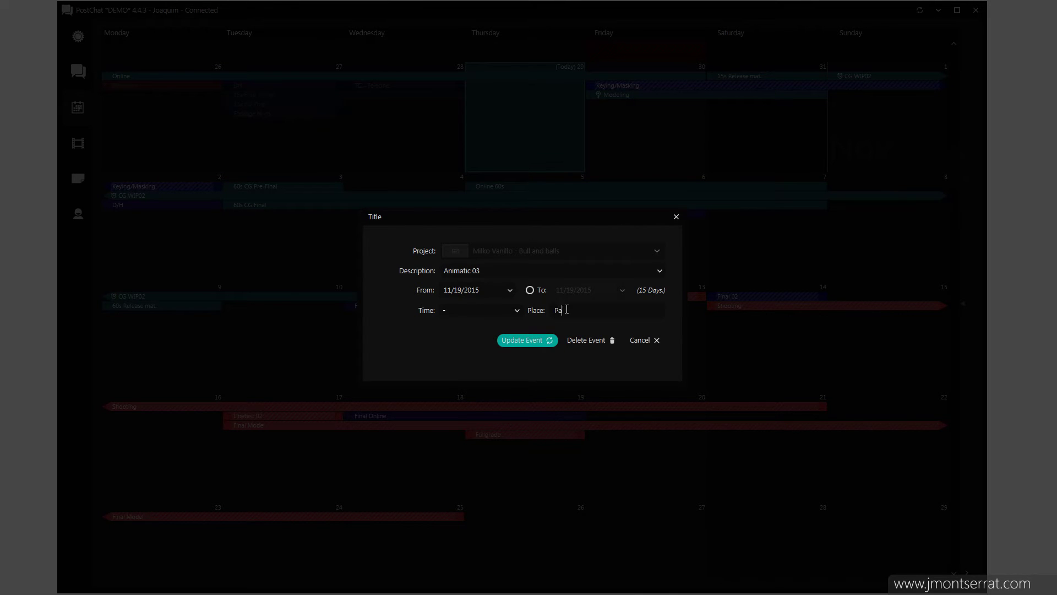
pyautogui.click(504, 310)
pyautogui.click(456, 401)
pyautogui.click(519, 342)
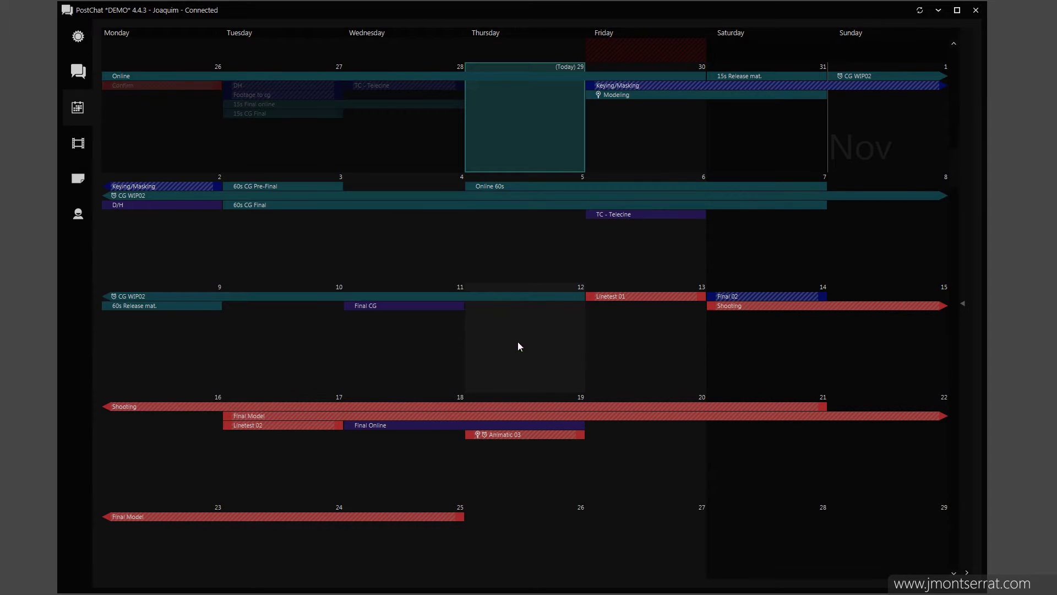
pyautogui.moveTo(508, 440)
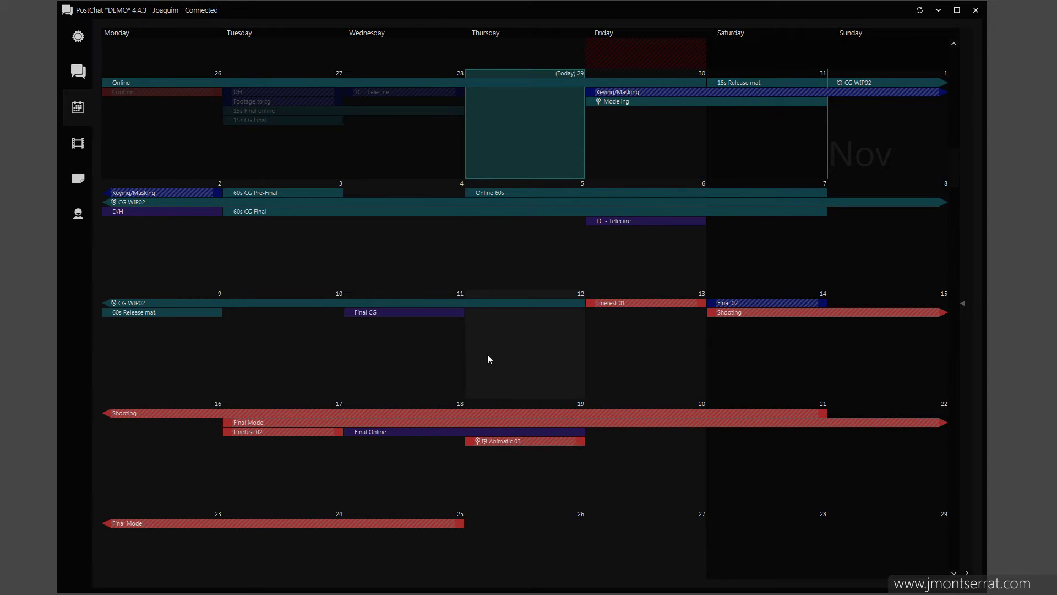
# Step: Create a Fullgrade event for Coola Cooka - Polar Bear from 11/10/2015 to 11/13/2015
pyautogui.moveTo(327, 359); pyautogui.dragTo(638, 363)
pyautogui.click(572, 252)
pyautogui.click(486, 306)
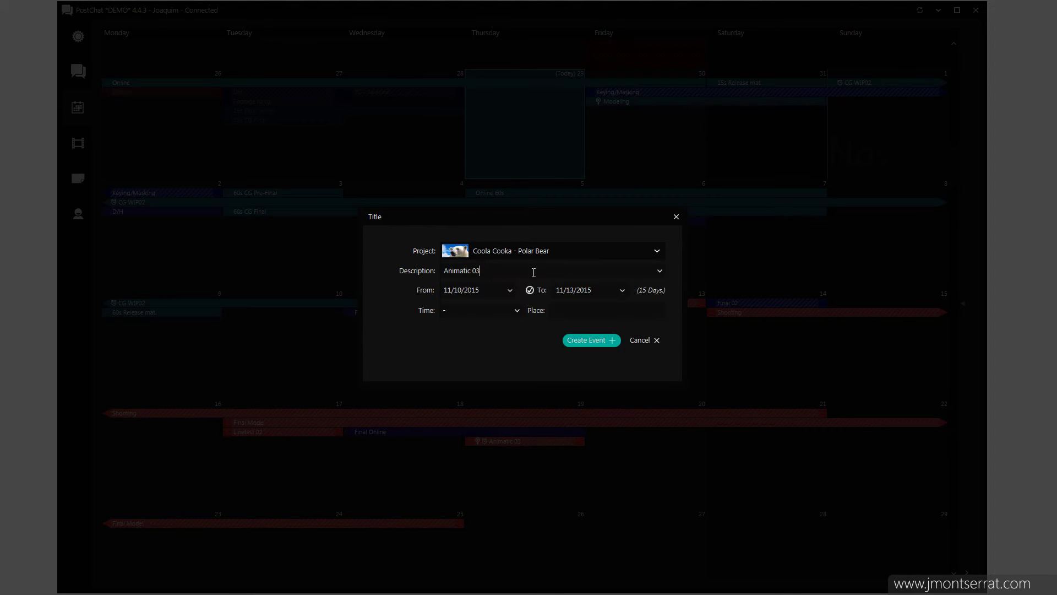
pyautogui.click(659, 270)
pyautogui.click(467, 409)
pyautogui.click(576, 340)
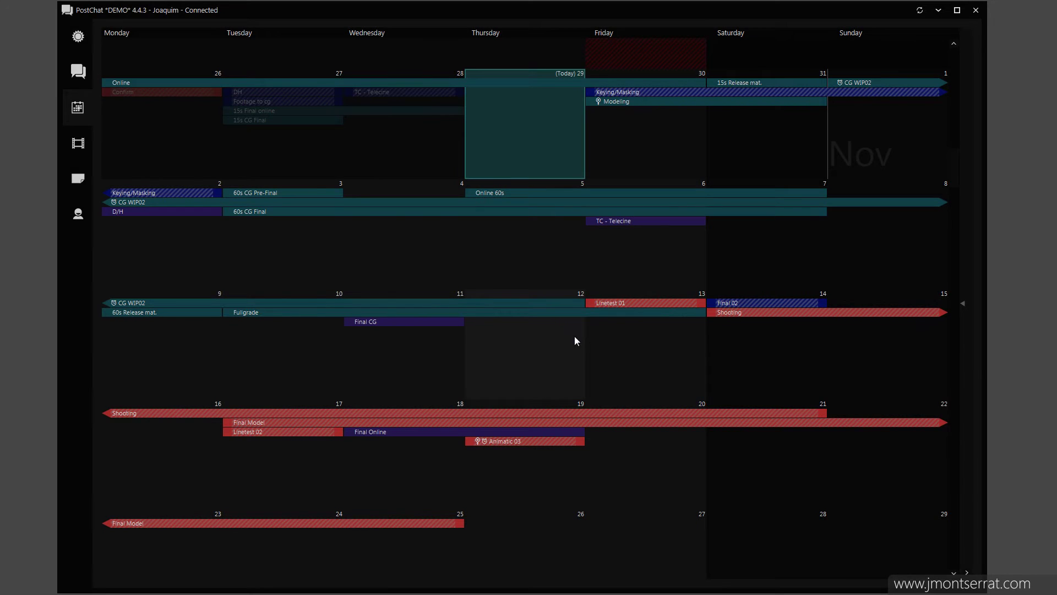
# Step: In the timeline view, create a WIP 04 event for Coola Cooka - Polar Bear and move its start to December 7
pyautogui.moveTo(972, 335)
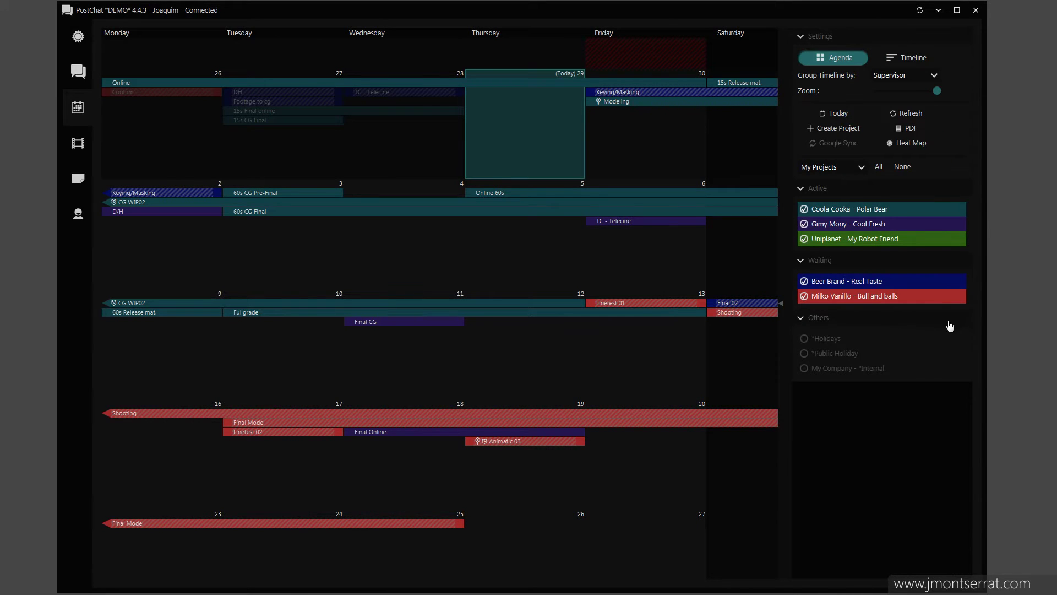
pyautogui.click(910, 58)
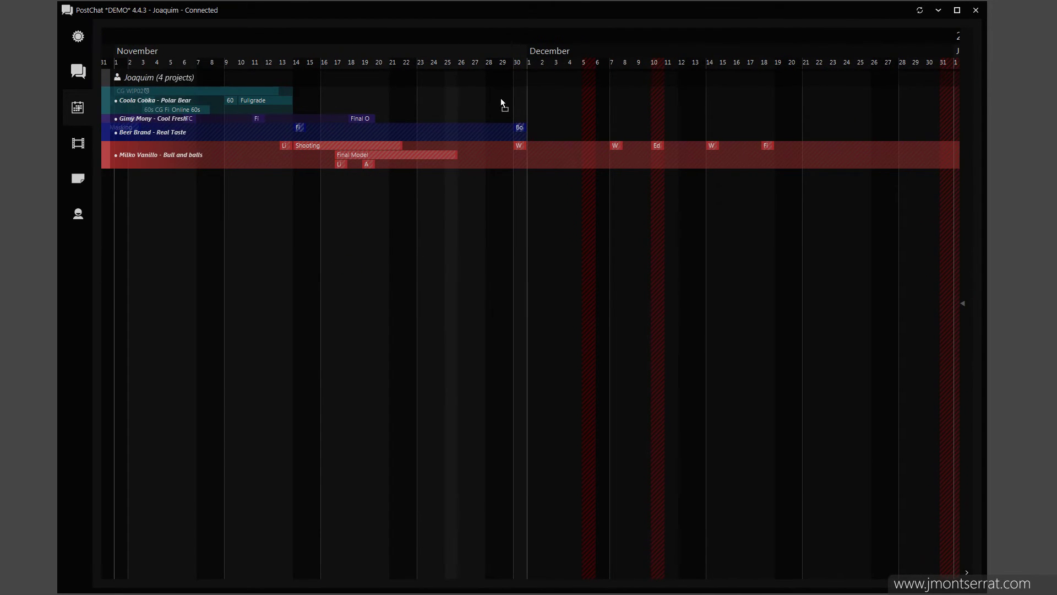
pyautogui.moveTo(500, 98); pyautogui.dragTo(577, 105)
pyautogui.click(563, 273)
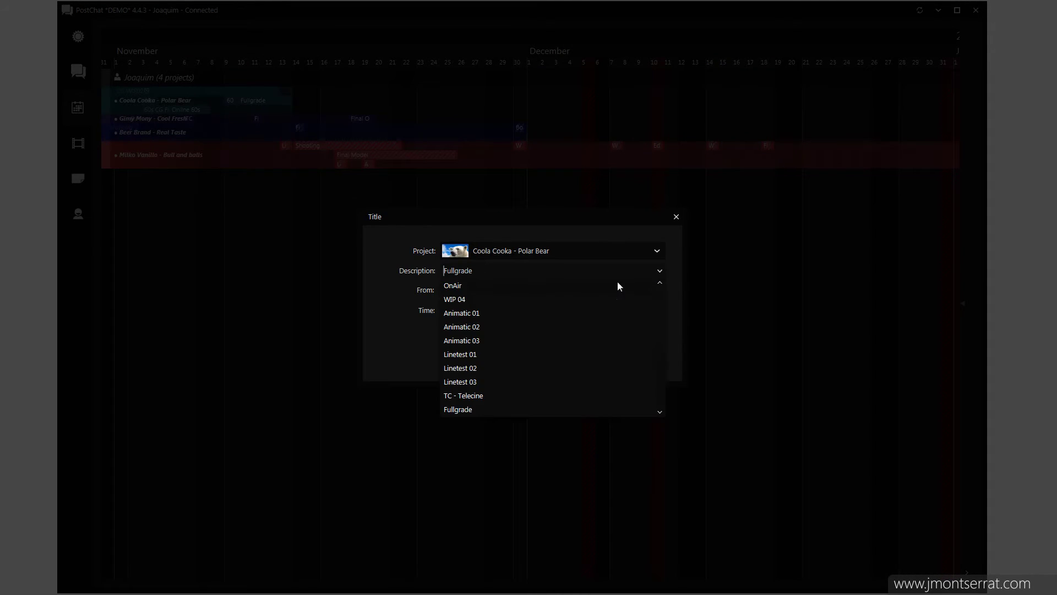
pyautogui.click(446, 302)
pyautogui.click(579, 346)
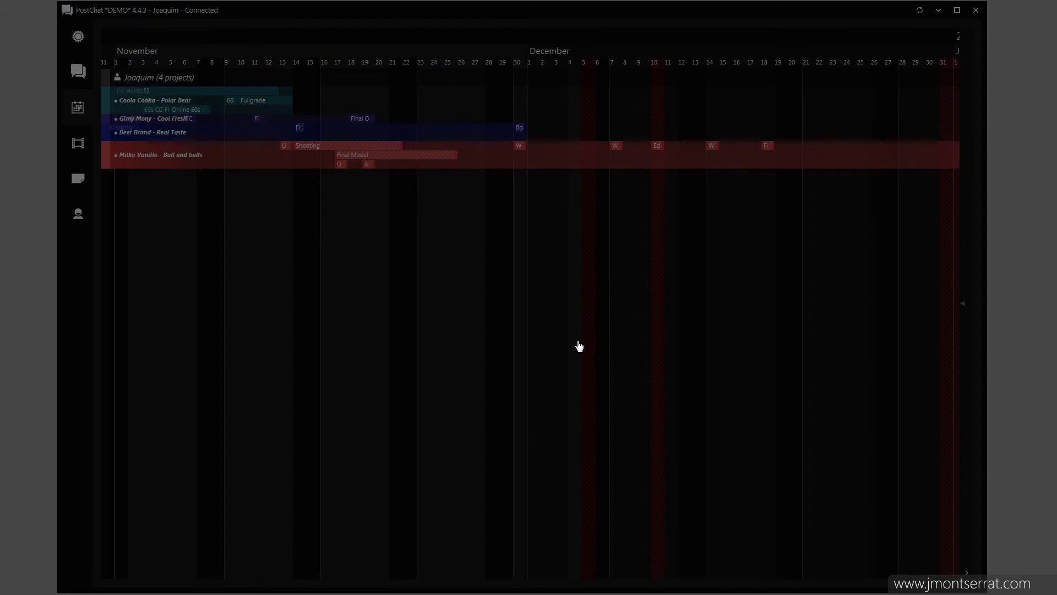
pyautogui.moveTo(511, 94); pyautogui.dragTo(620, 100)
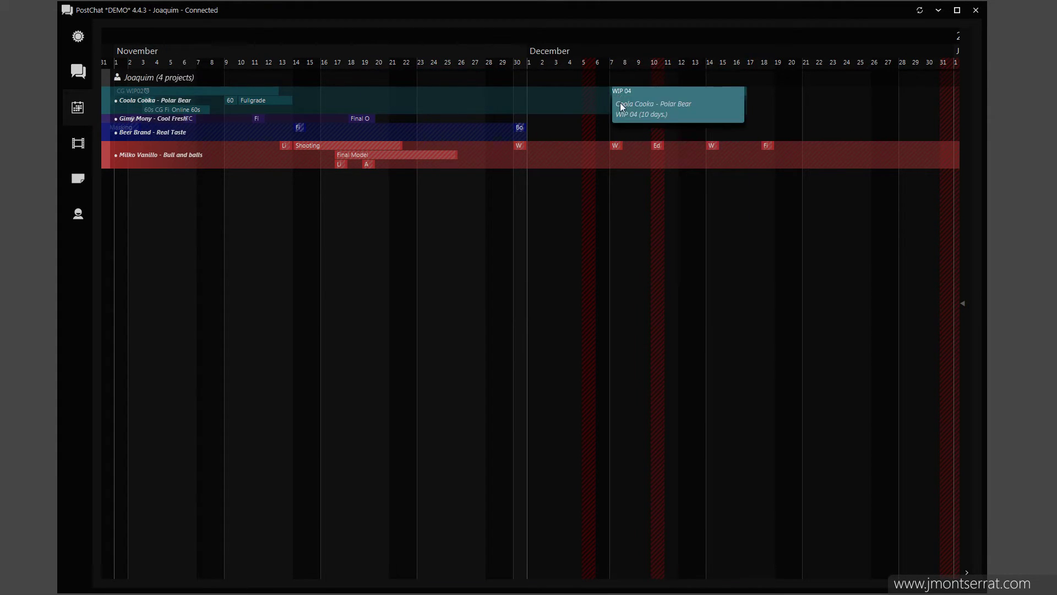
# Step: Show All Projects in the timeline and turn on the heat map
pyautogui.scroll(5, 689, 270)
pyautogui.click(963, 303)
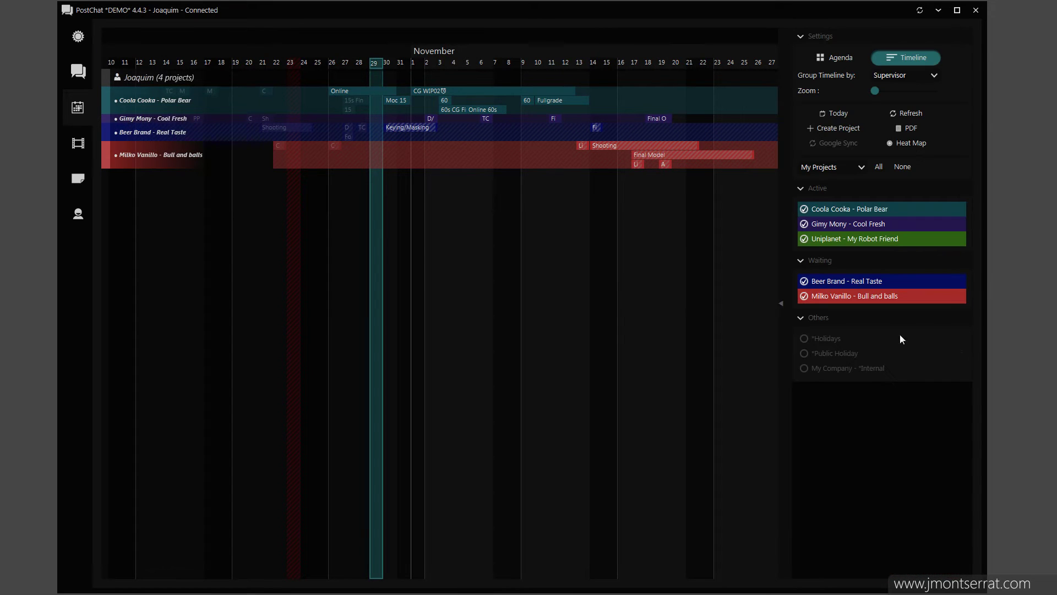
pyautogui.click(832, 167)
pyautogui.click(821, 180)
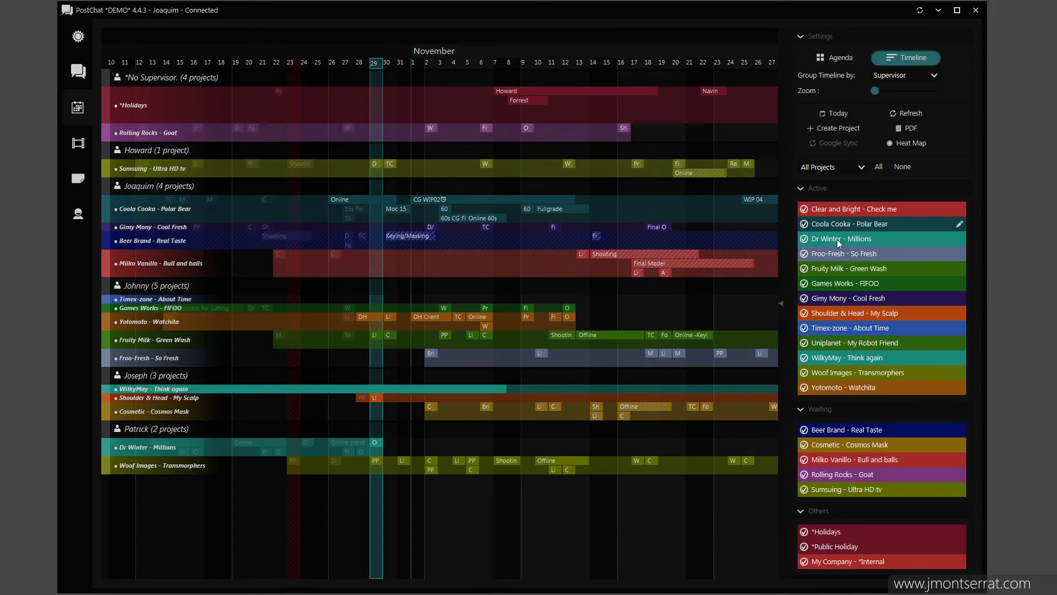
pyautogui.click(909, 145)
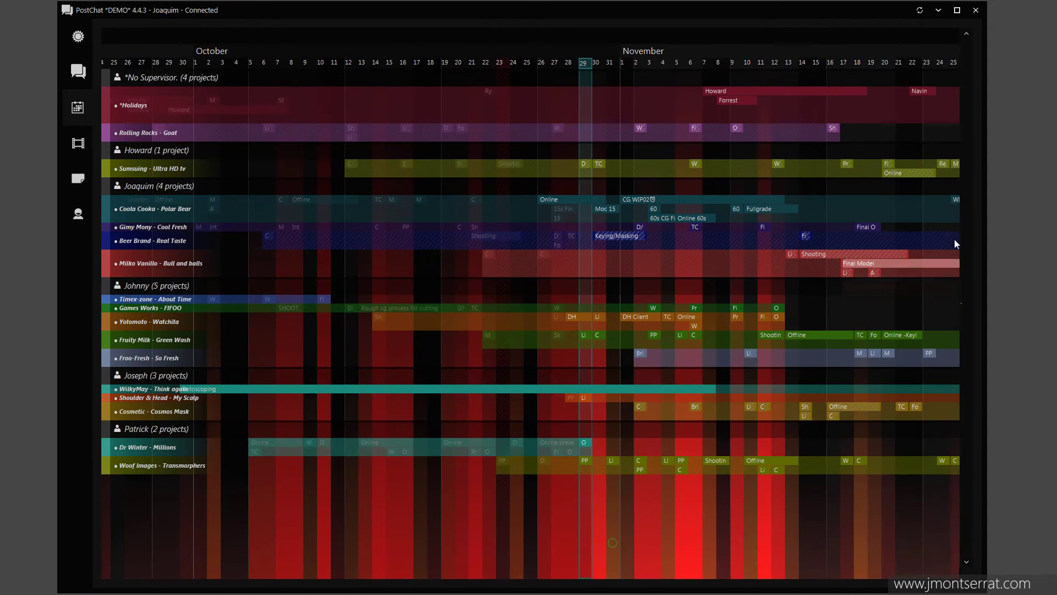
# Step: Set the timeline to No Grouping and turn off the heat map
pyautogui.moveTo(954, 239)
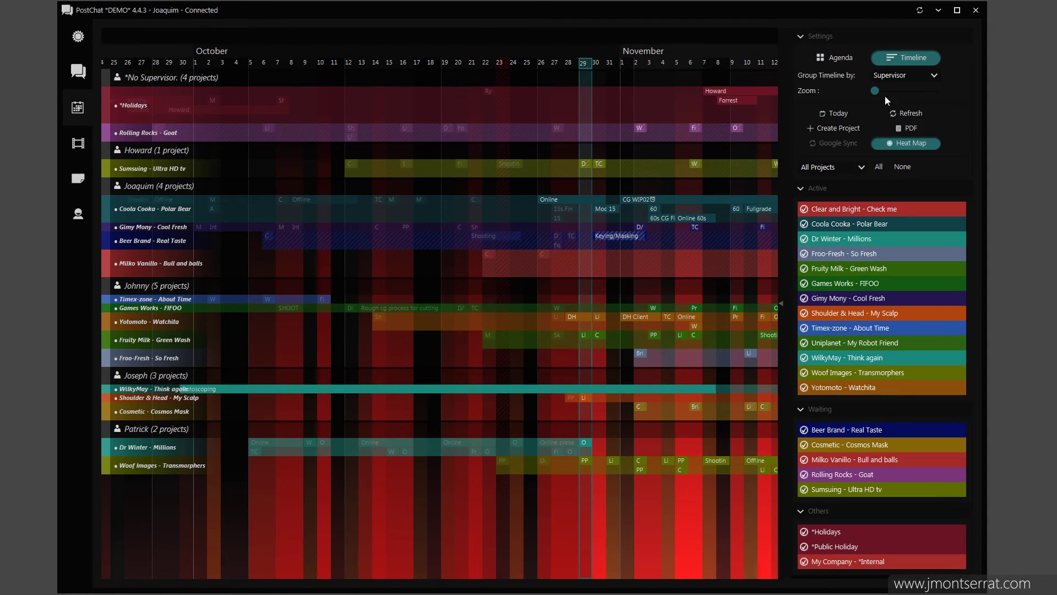
pyautogui.click(890, 74)
pyautogui.click(889, 90)
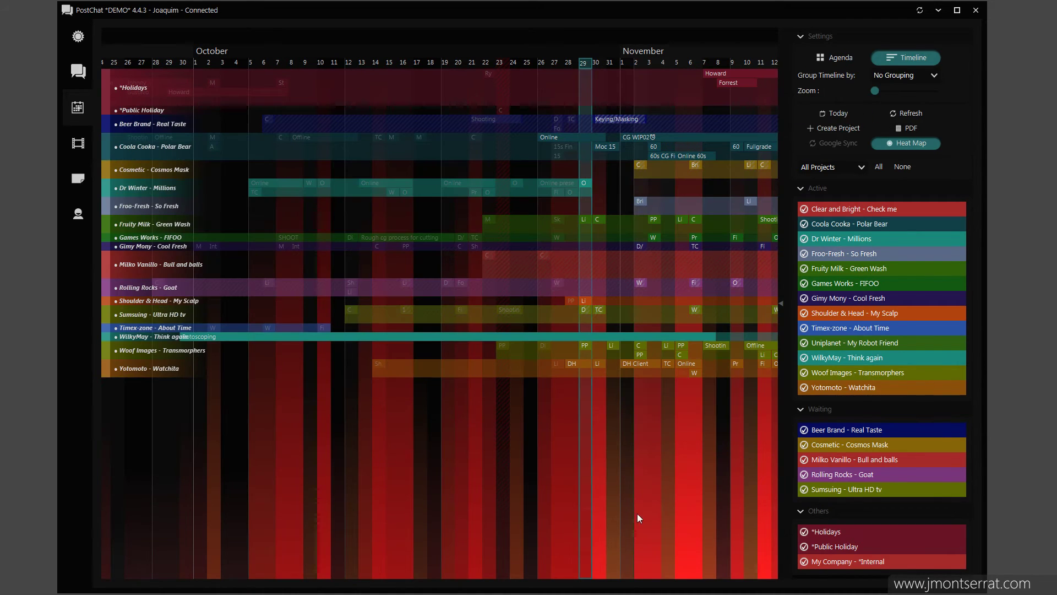
pyautogui.moveTo(316, 515); pyautogui.dragTo(416, 504)
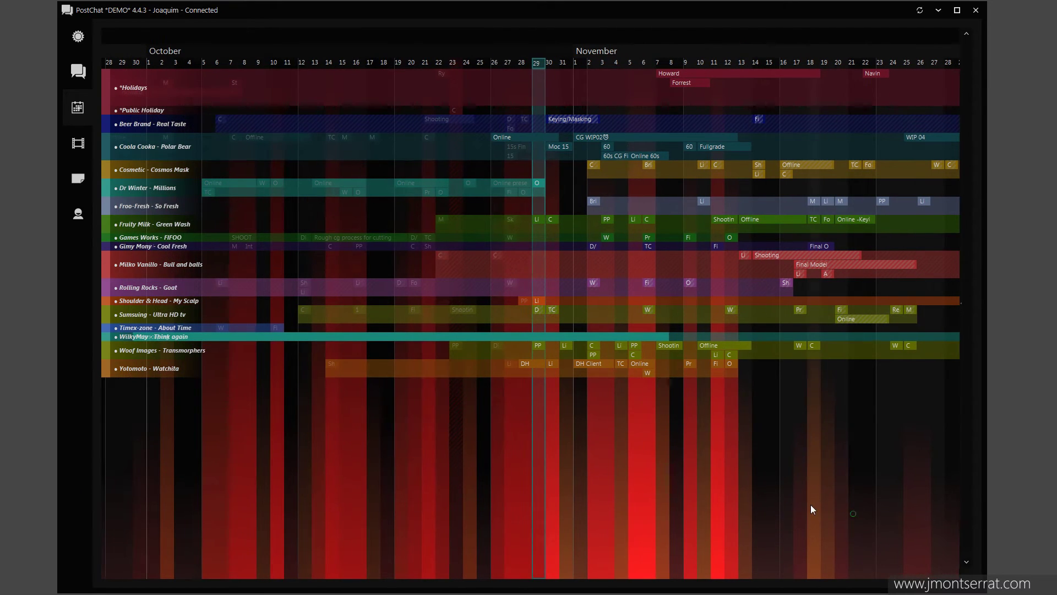
pyautogui.moveTo(952, 111)
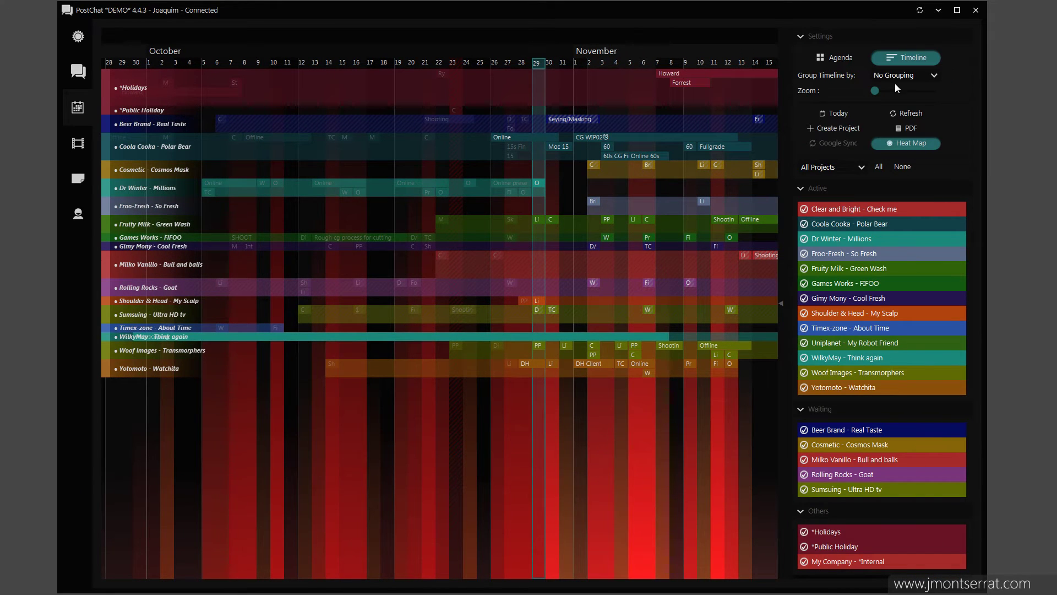
pyautogui.click(903, 145)
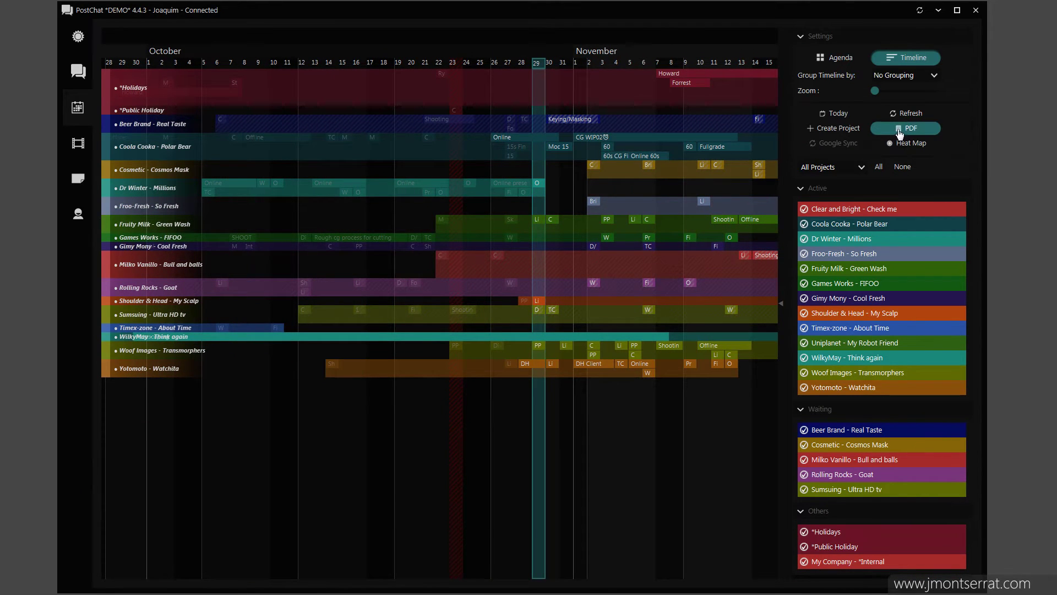
# Step: Export the Gimy Mony - Cool Fresh calendar to PDF, then check its pages and close the document
pyautogui.click(900, 130)
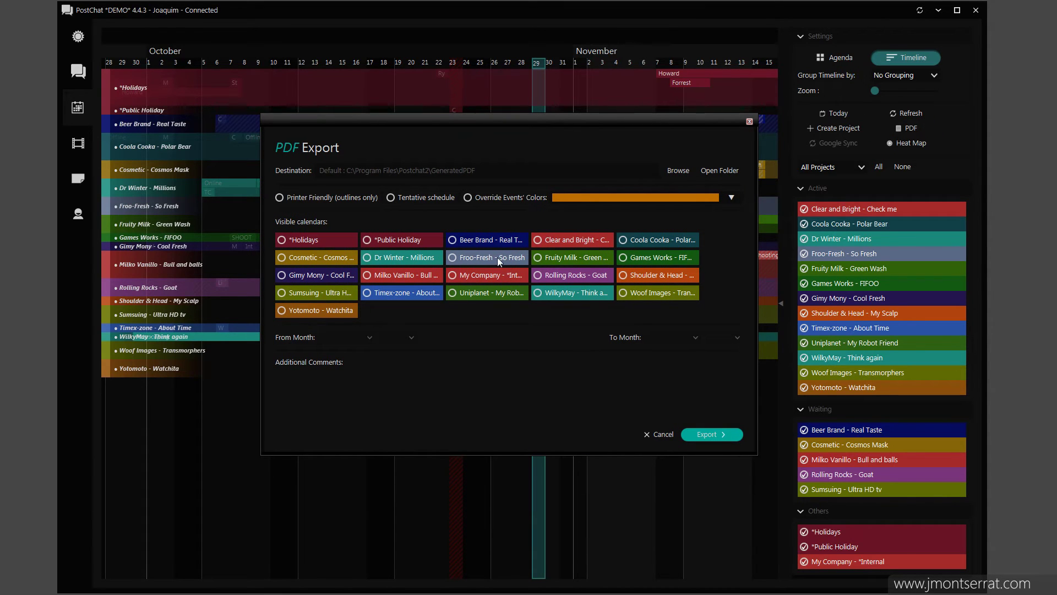
pyautogui.click(328, 276)
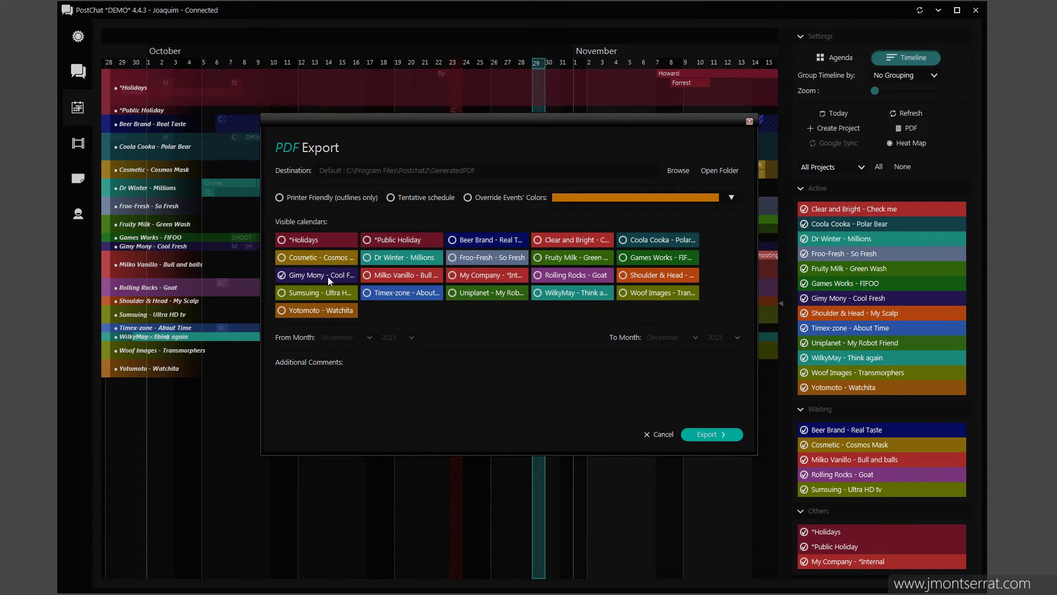
pyautogui.click(708, 435)
pyautogui.scroll(-3, 623, 333)
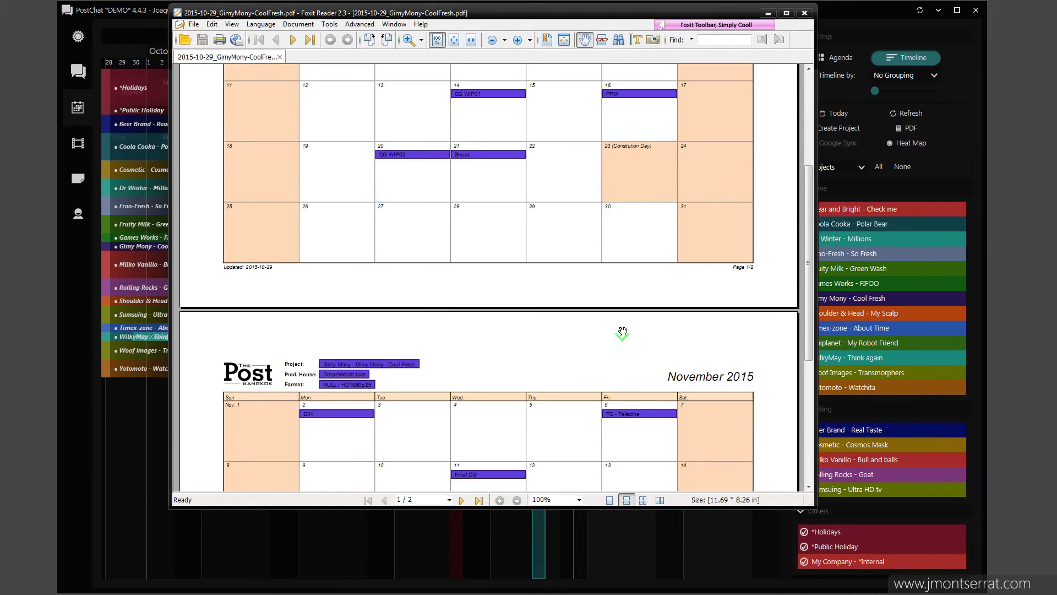
pyautogui.scroll(-3, 623, 334)
pyautogui.scroll(10, 619, 319)
pyautogui.hotkey('alt', 'F4')
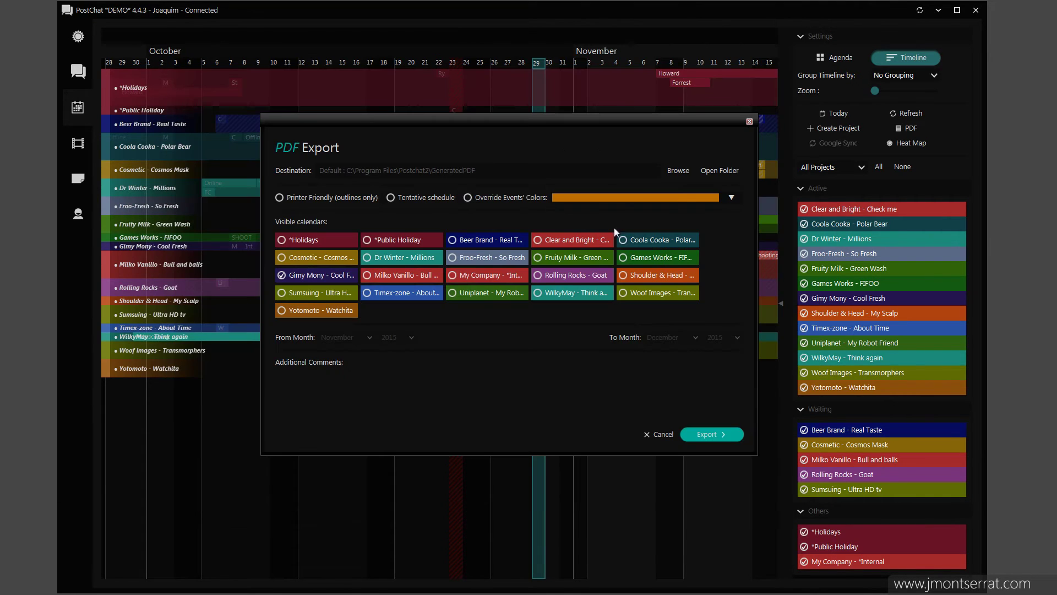
# Step: Export a combined PDF of the Gimy Mony, Beer Brand - Real Taste and Froo-Fresh - So Fresh calendars and check its pages
pyautogui.click(471, 239)
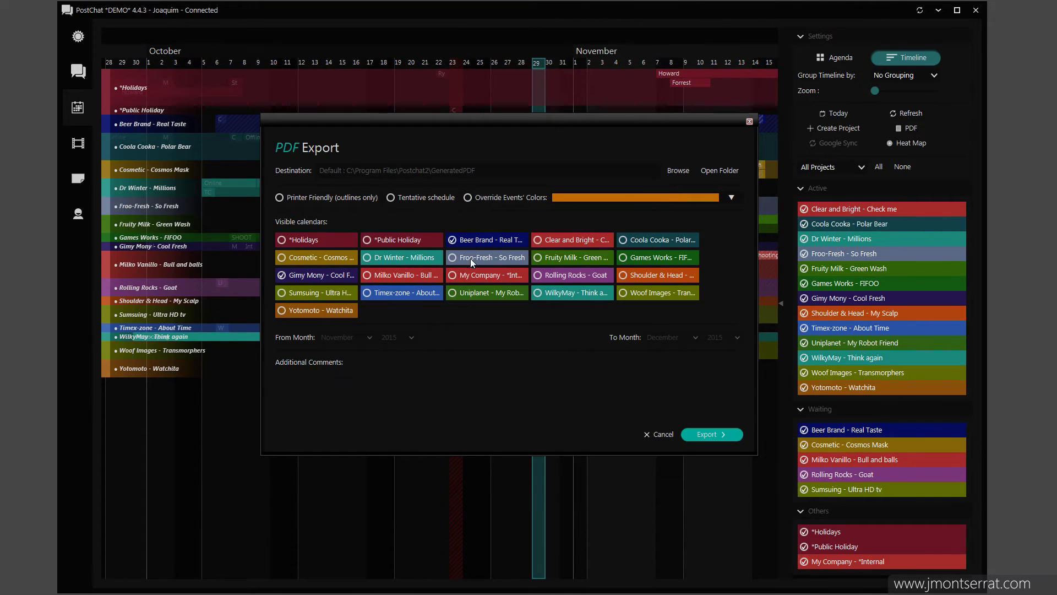
pyautogui.click(697, 434)
pyautogui.scroll(-5, 576, 286)
pyautogui.scroll(-10, 576, 286)
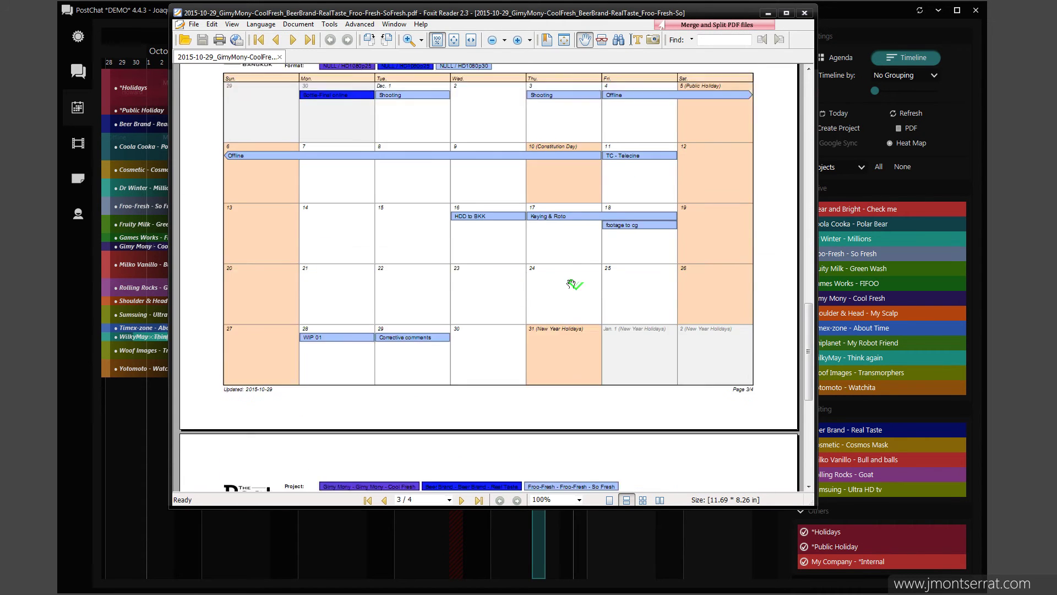
pyautogui.click(806, 15)
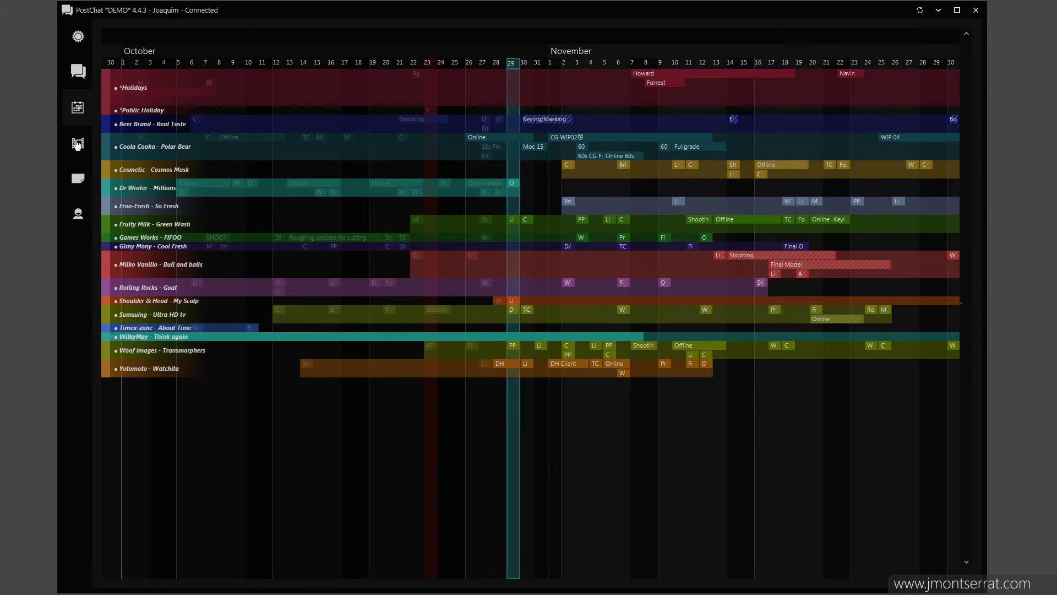
# Step: From the Coola Cooka - Polar Bear project overview, start a group chat with the project's people and send "hi!"
pyautogui.click(77, 144)
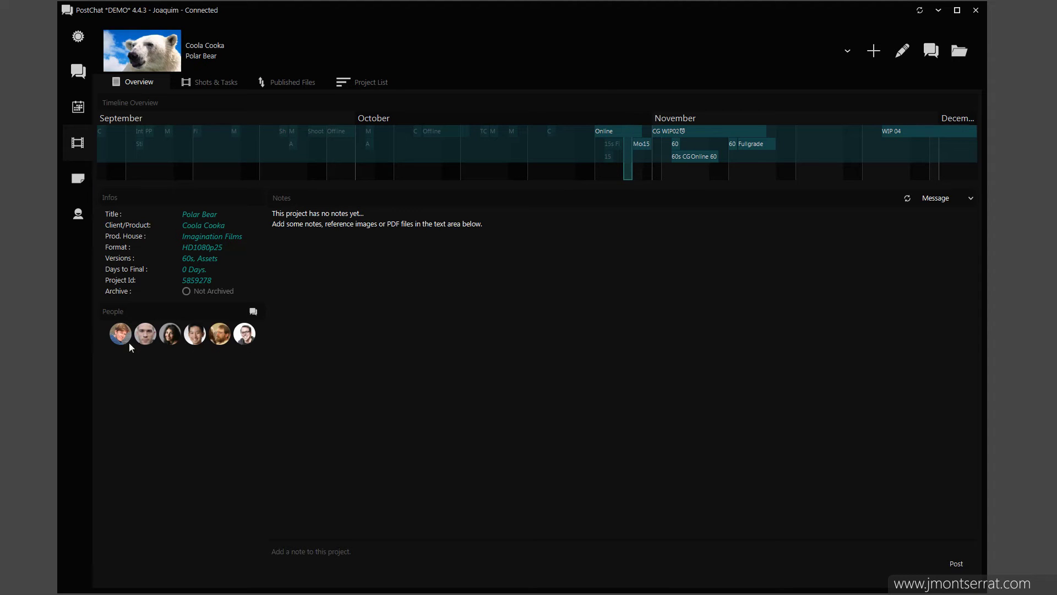
pyautogui.click(253, 312)
pyautogui.write('hi!')
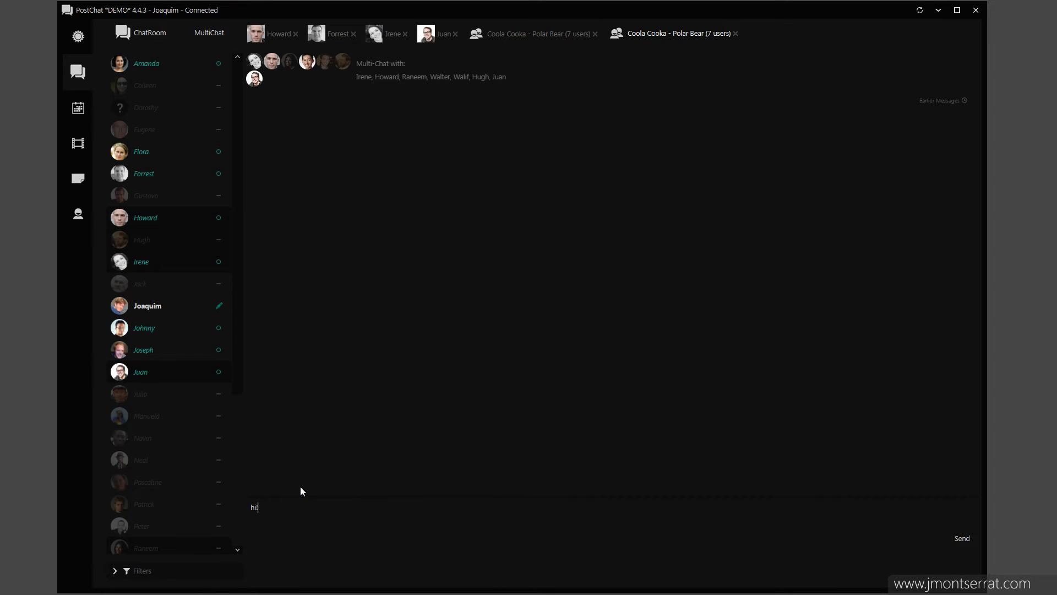
pyautogui.press('Return')
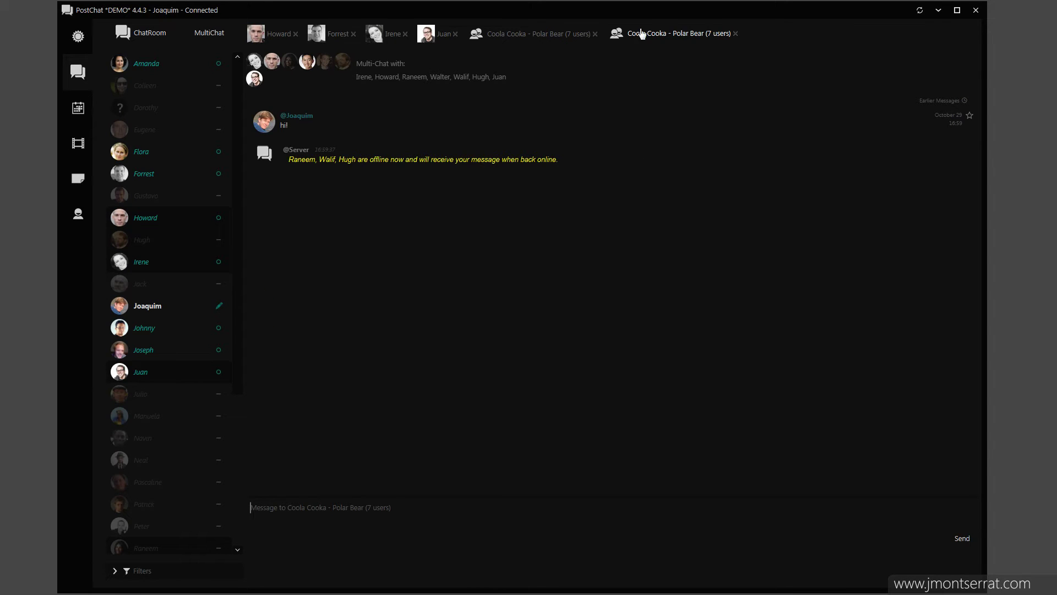
# Step: Return to the Coola Cooka - Polar Bear project and look through the 60s shots in Shots & Tasks
pyautogui.click(78, 144)
pyautogui.click(155, 50)
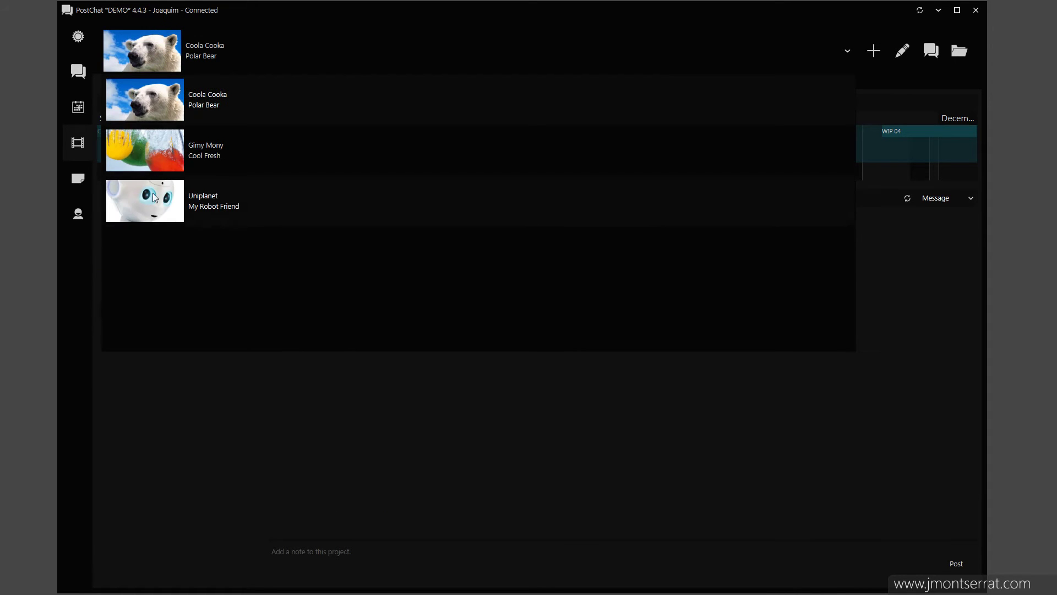
pyautogui.click(156, 63)
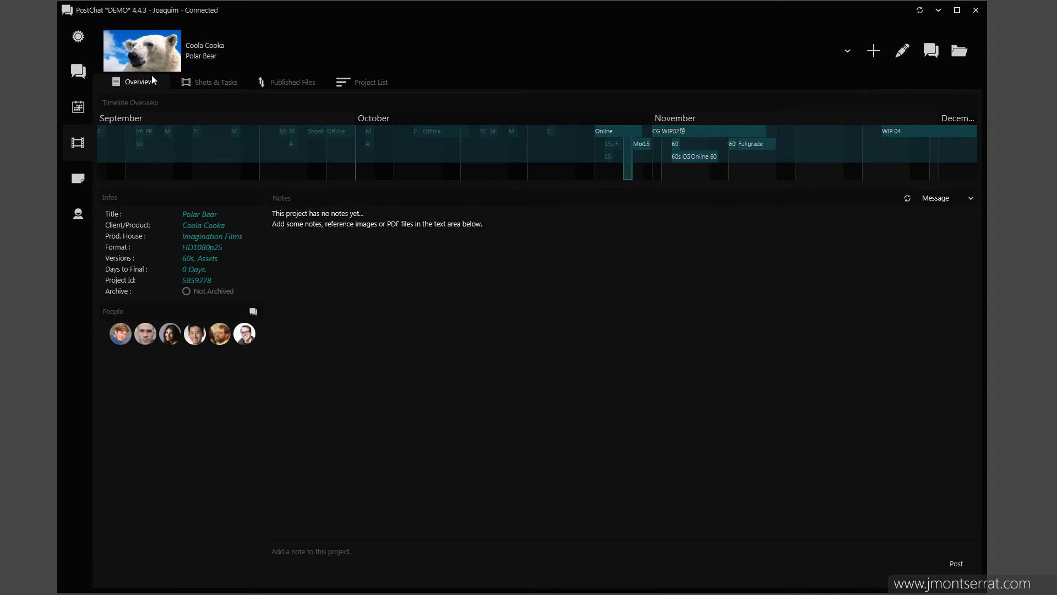
pyautogui.click(206, 84)
pyautogui.scroll(-10, 154, 484)
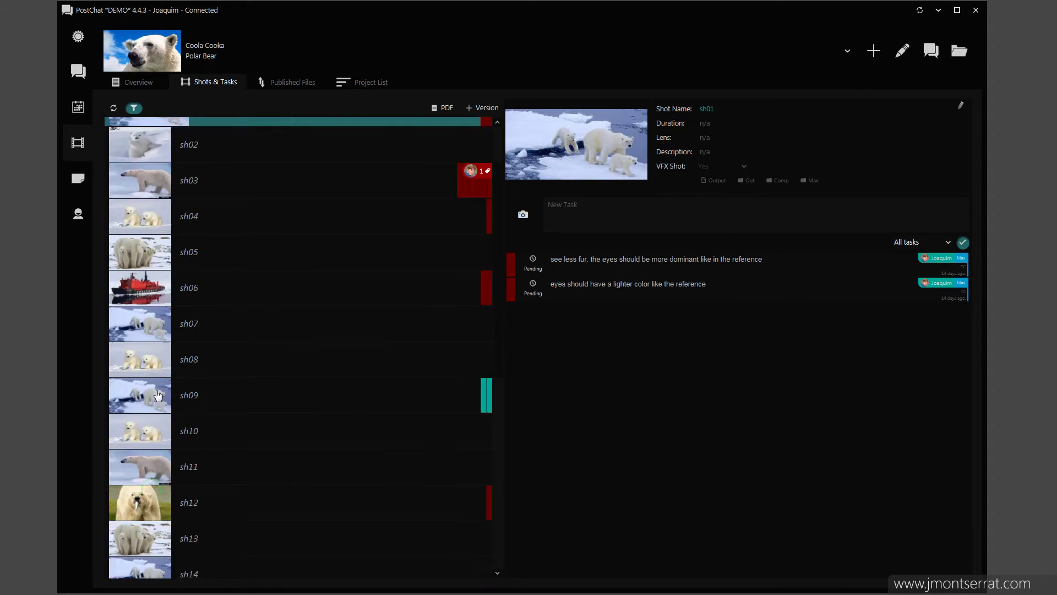
pyautogui.scroll(10, 168, 396)
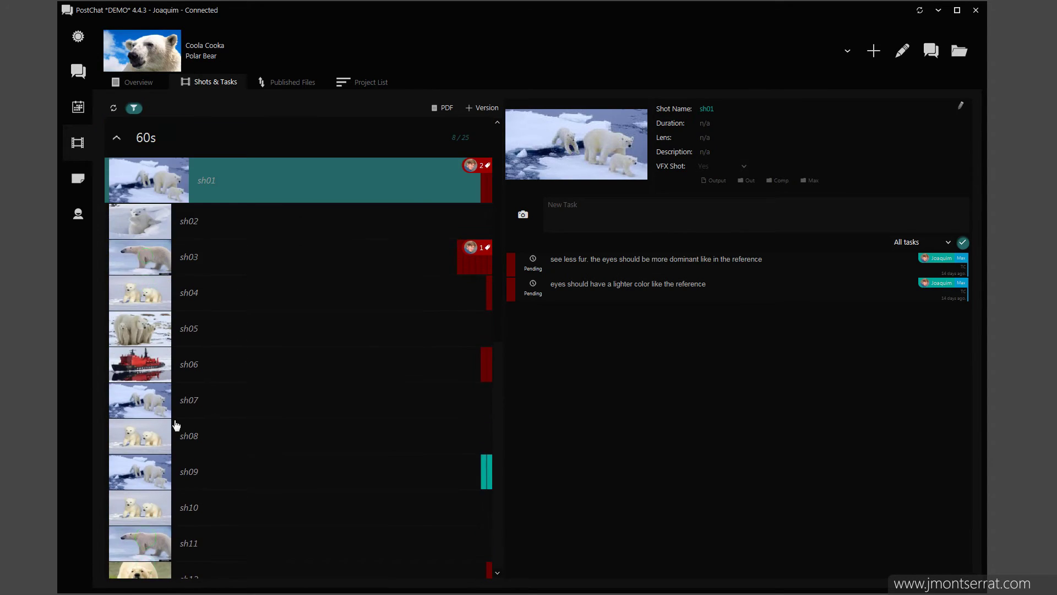
# Step: Mark sh03's "The fur looks to dirty" and "more depth of field, follow the reference" tasks and sh06's "Remove this" image task as finished
pyautogui.click(158, 253)
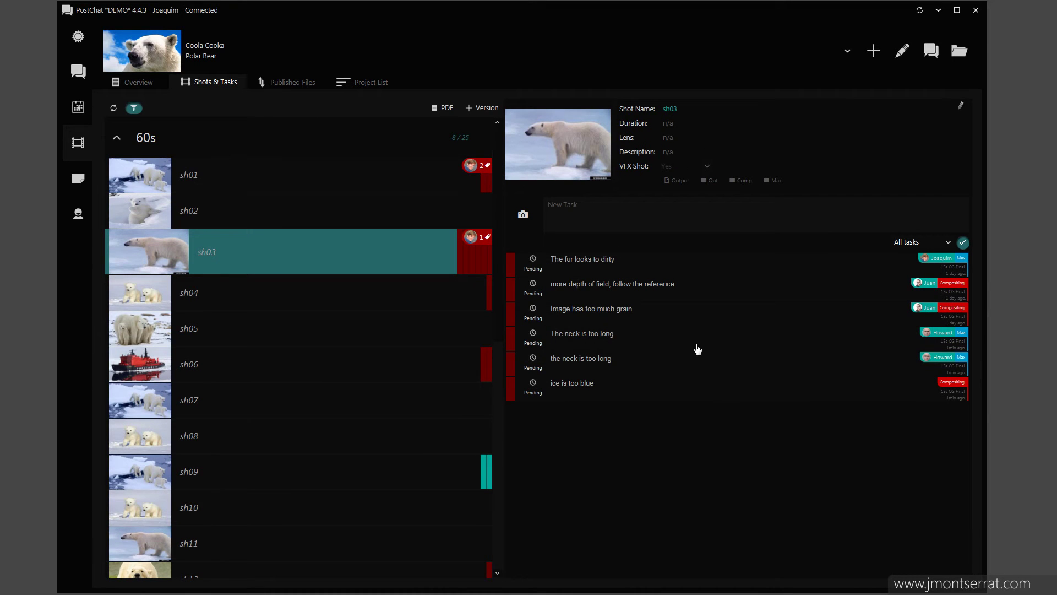
pyautogui.click(529, 266)
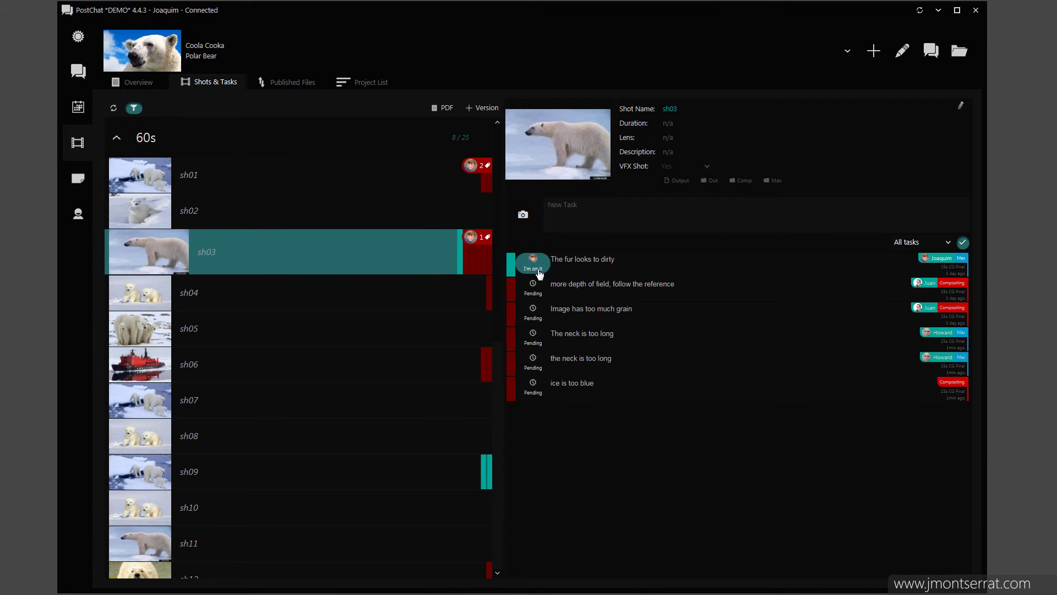
pyautogui.click(530, 267)
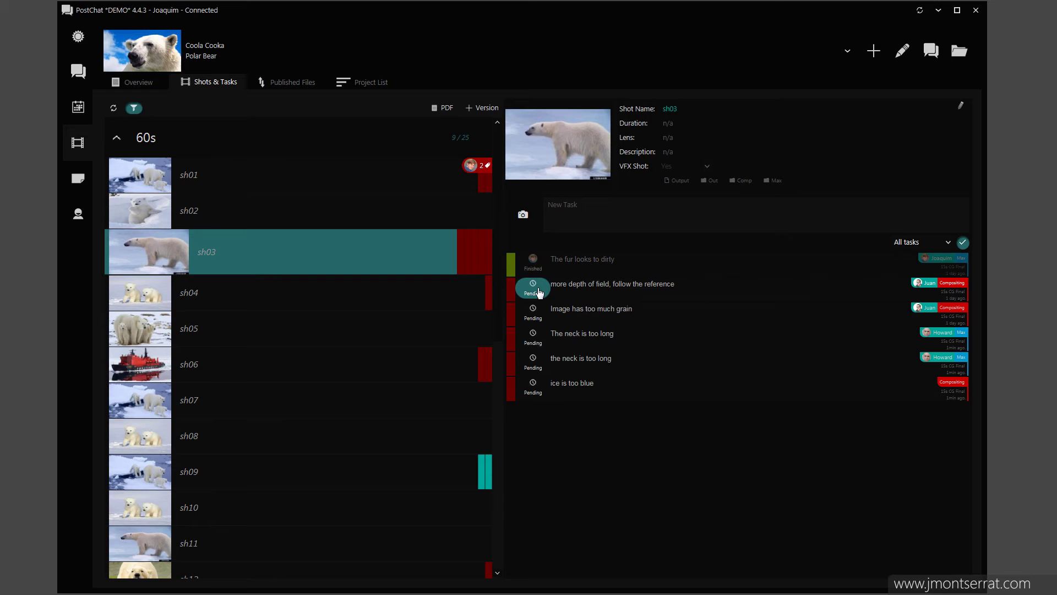
pyautogui.click(540, 293)
pyautogui.click(431, 373)
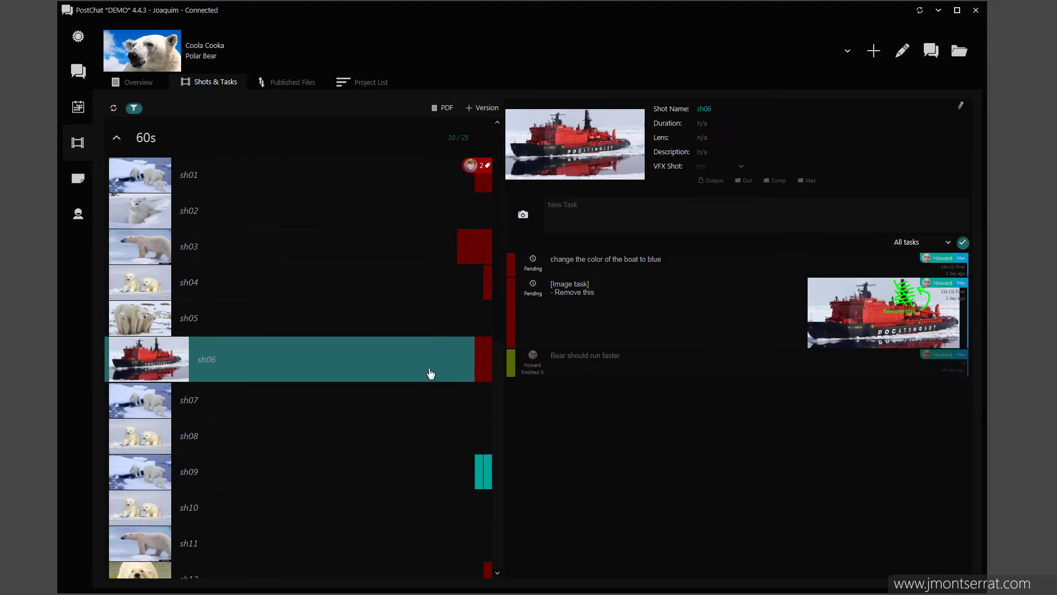
pyautogui.click(533, 287)
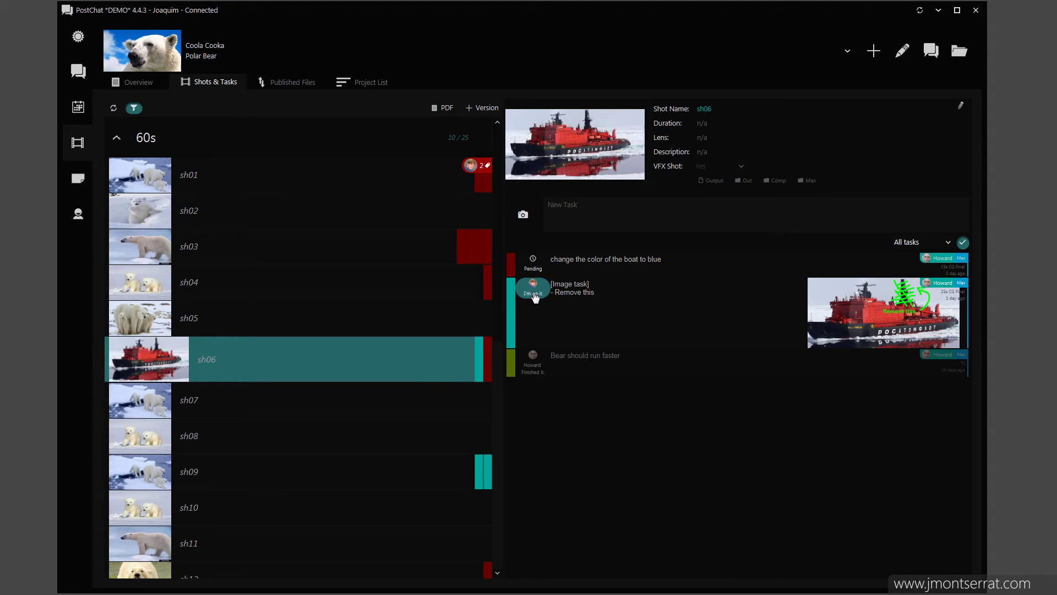
# Step: Set shot sh03's duration to 16 Frames, lens to 50mm and description to "Bear jumps on the ice", and save it
pyautogui.click(206, 255)
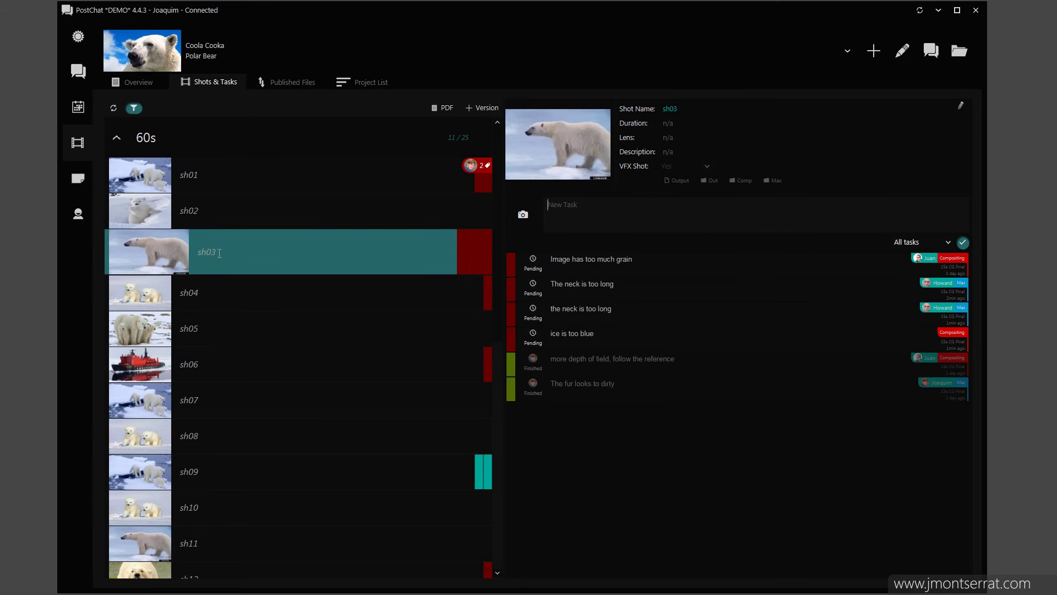
pyautogui.click(961, 105)
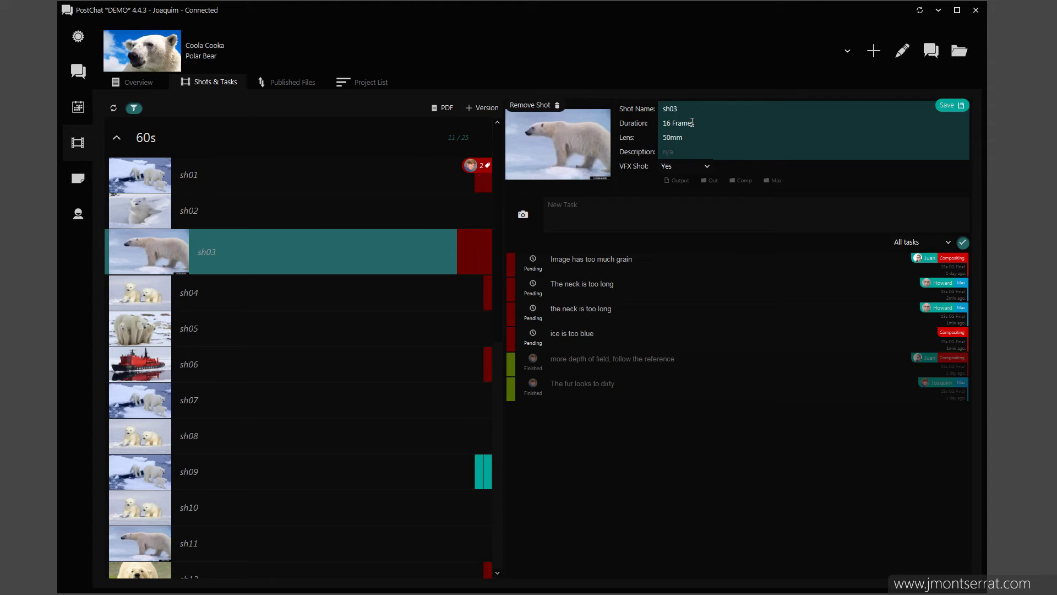
pyautogui.write('s on the ice')
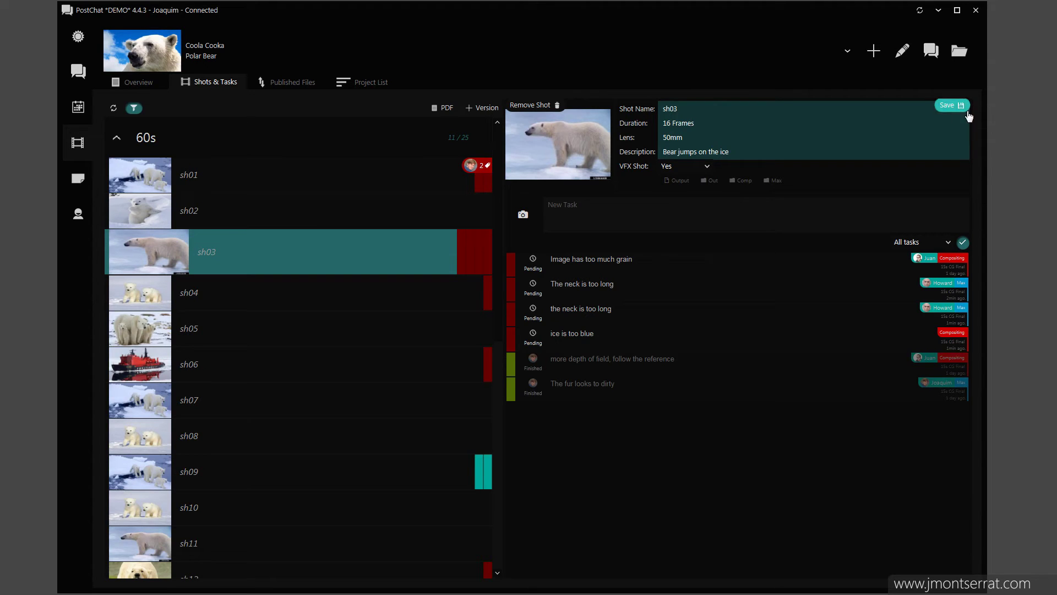
pyautogui.click(951, 105)
pyautogui.click(646, 216)
pyautogui.write('Ne')
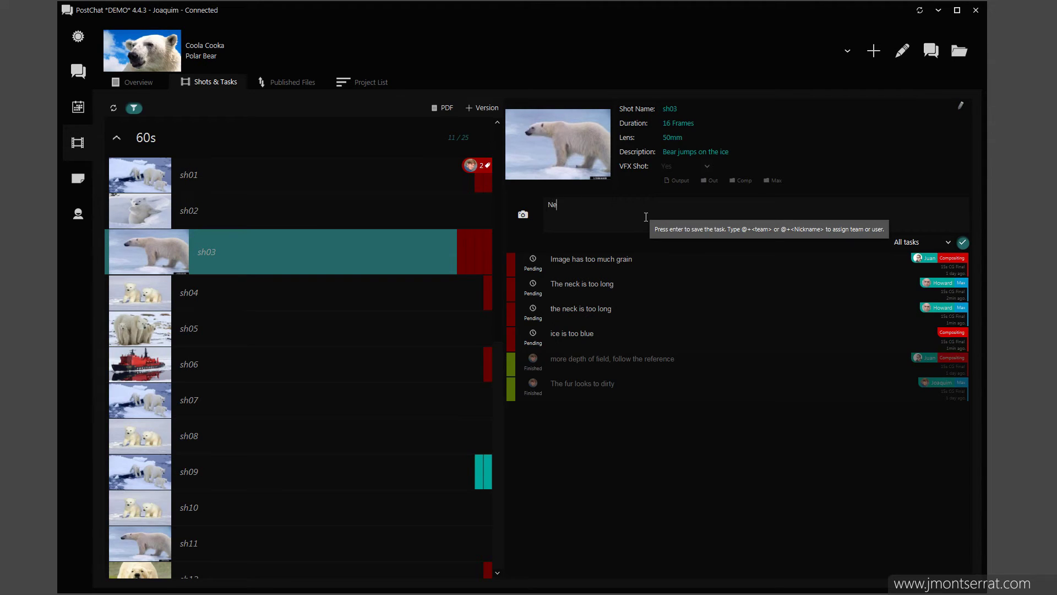
pyautogui.write('ck is too long')
pyautogui.press('Return')
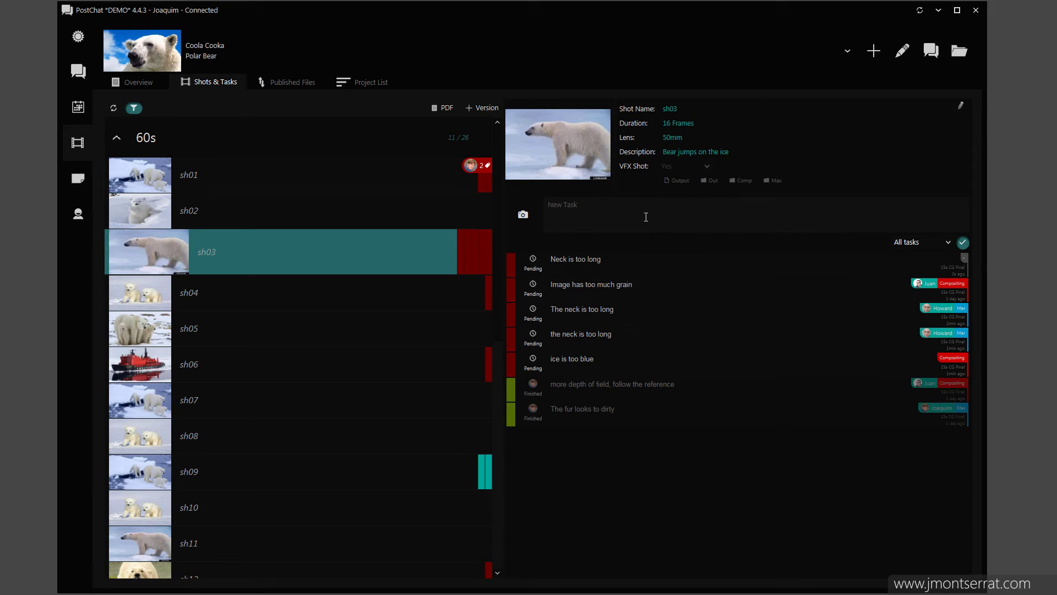
pyautogui.moveTo(968, 267)
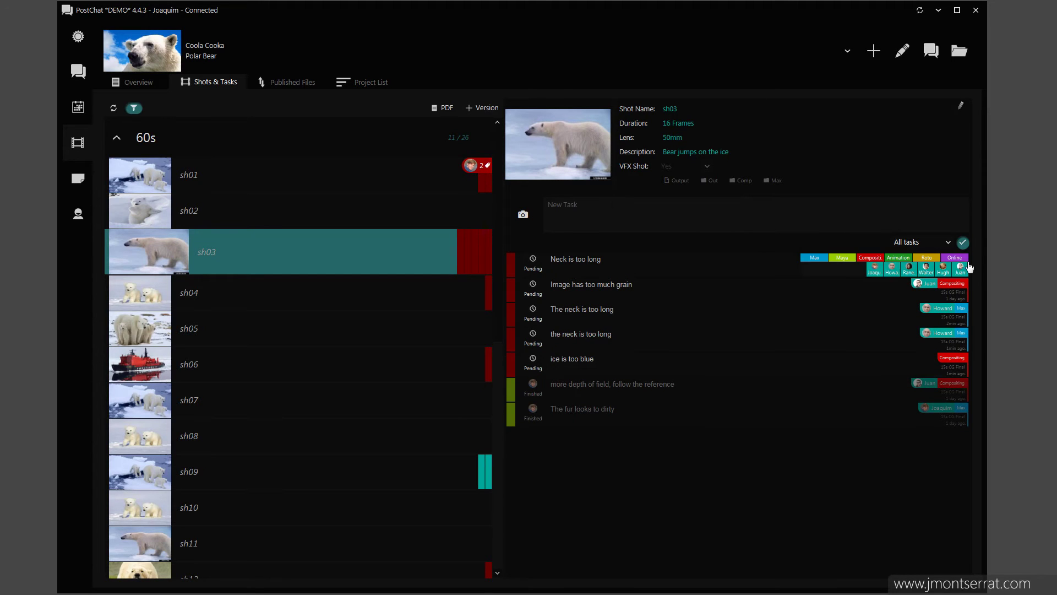
pyautogui.click(892, 272)
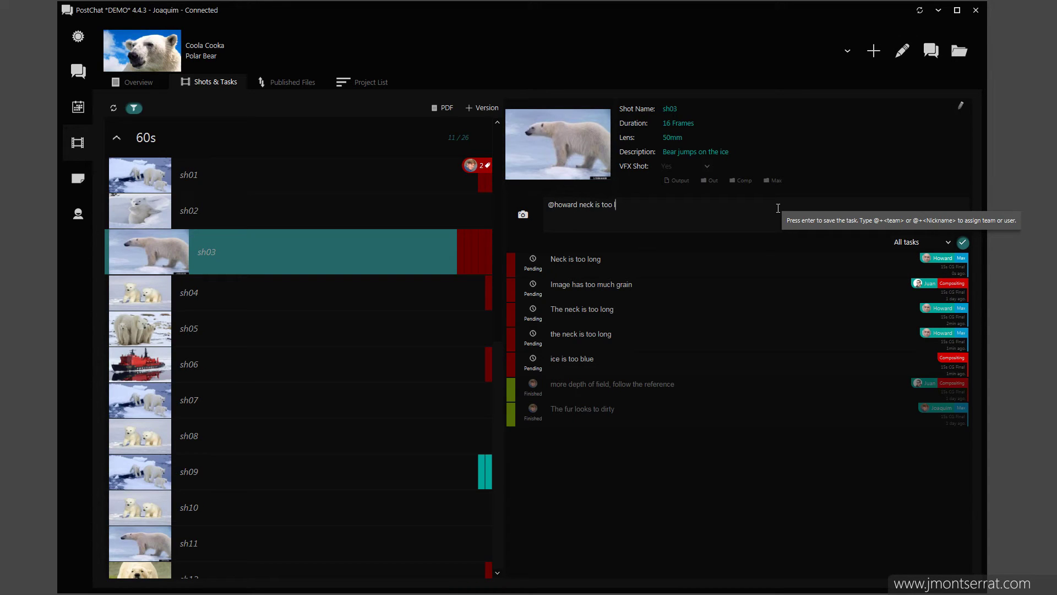
pyautogui.write('ong')
pyautogui.press('Return')
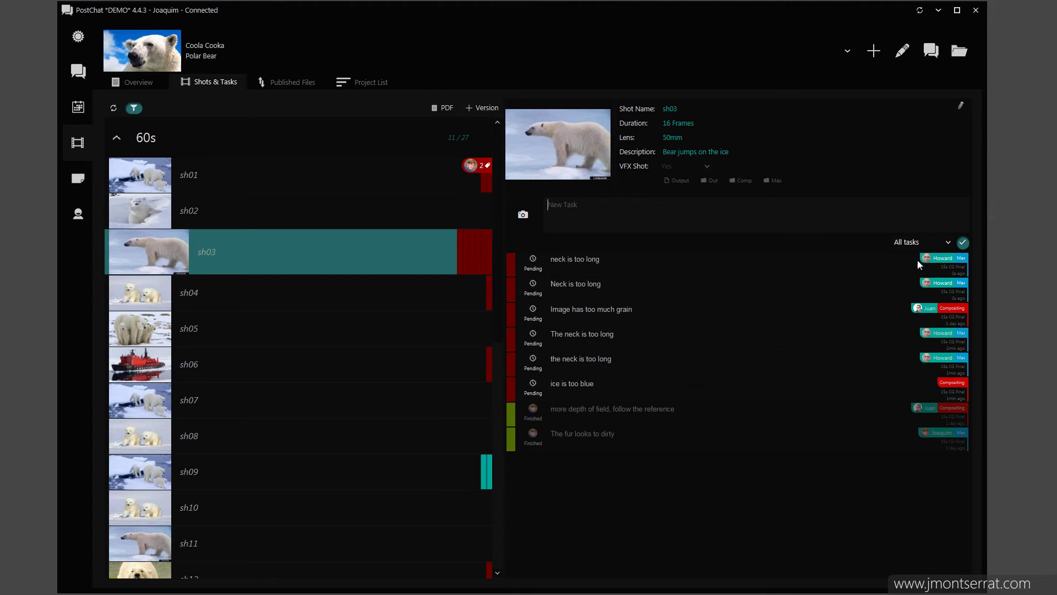
# Step: Filter the shot tasks by Max and by Compositing to review each team's work, then show all tasks again
pyautogui.click(912, 242)
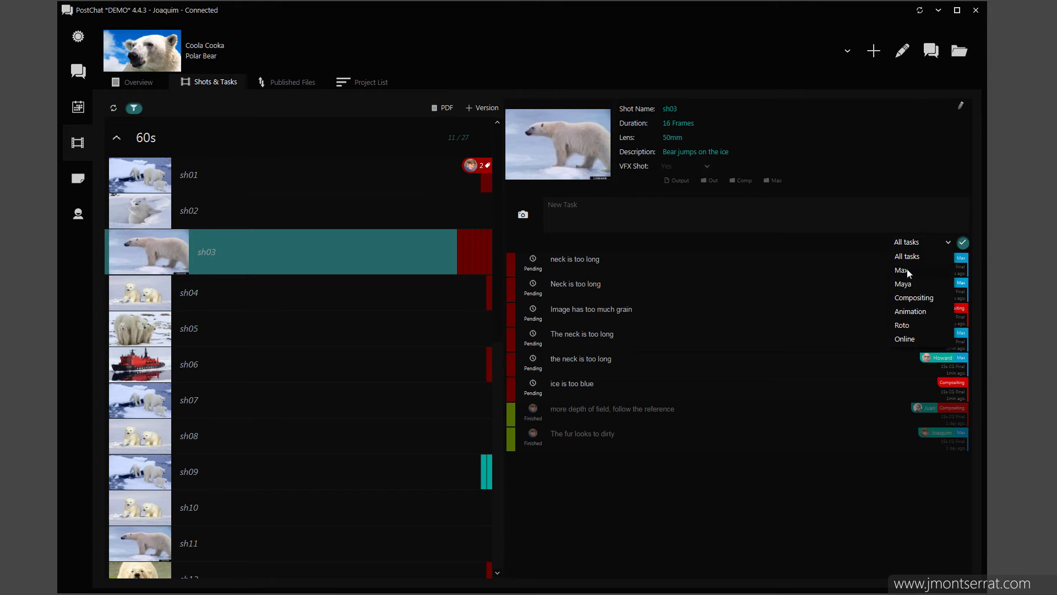
pyautogui.click(907, 269)
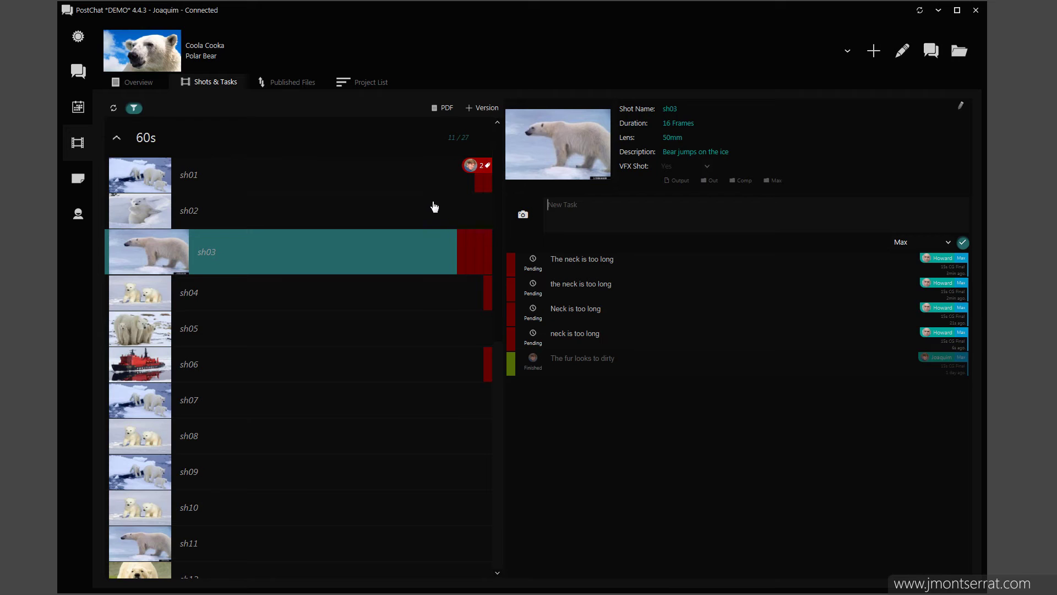
pyautogui.click(927, 244)
pyautogui.click(906, 297)
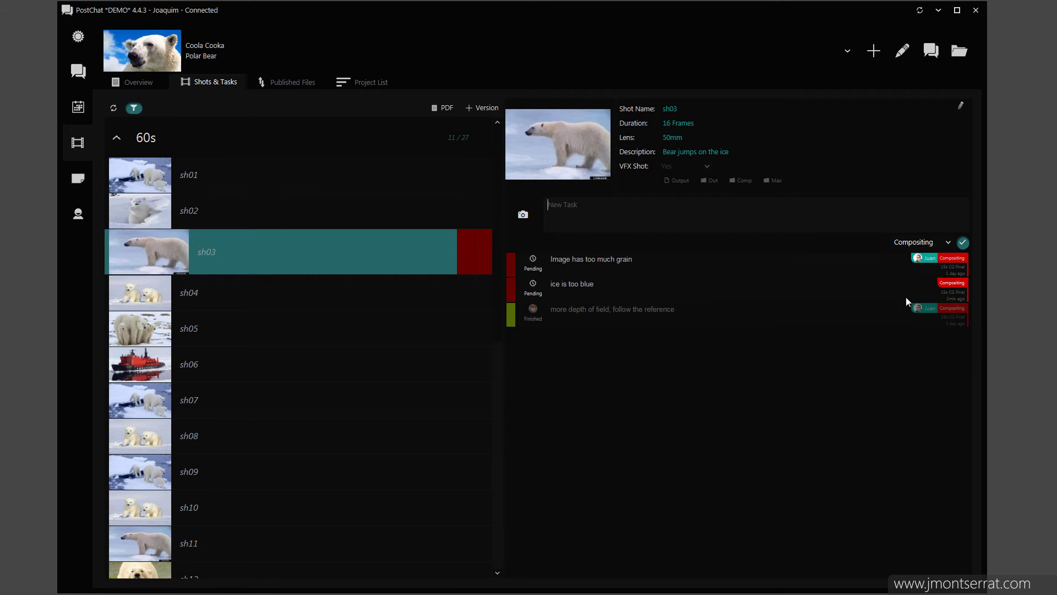
pyautogui.click(339, 503)
pyautogui.scroll(-2, 325, 430)
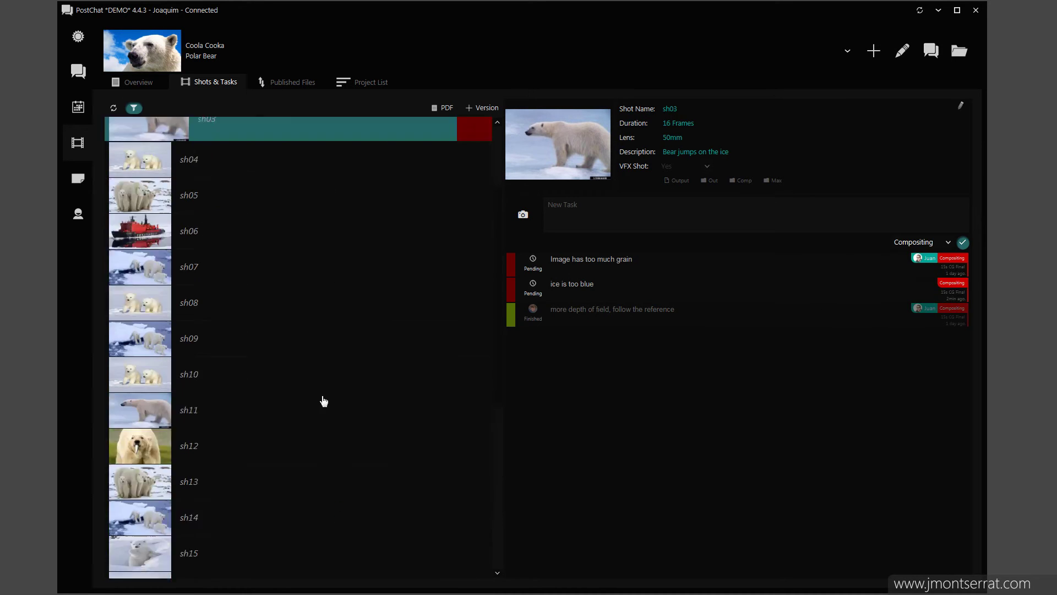
pyautogui.scroll(2, 325, 398)
pyautogui.click(909, 242)
pyautogui.click(899, 255)
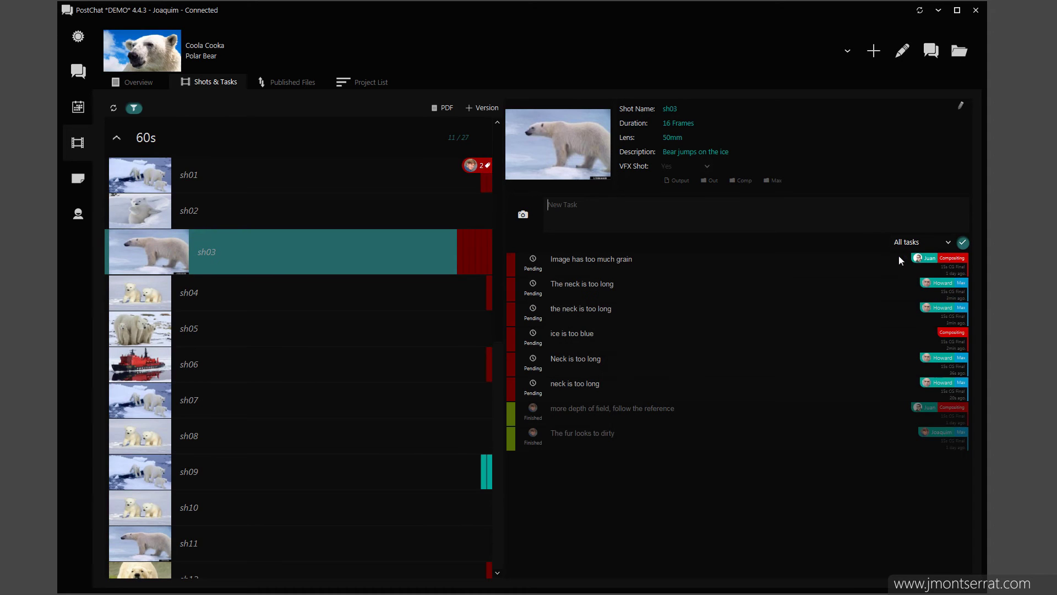
pyautogui.click(438, 180)
pyautogui.click(610, 223)
pyautogui.write('@jo')
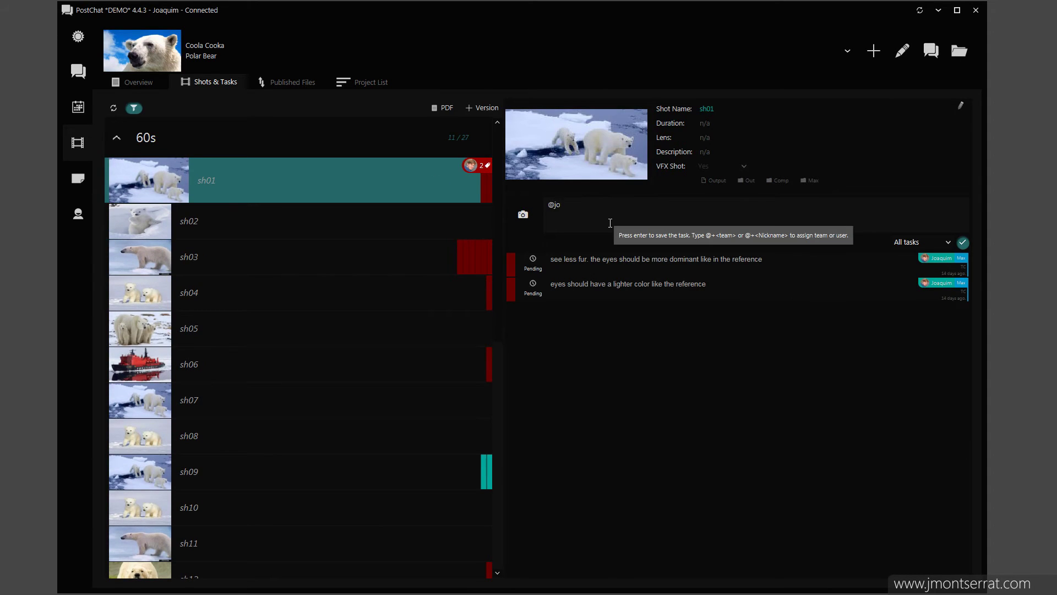
pyautogui.write(' jump slower')
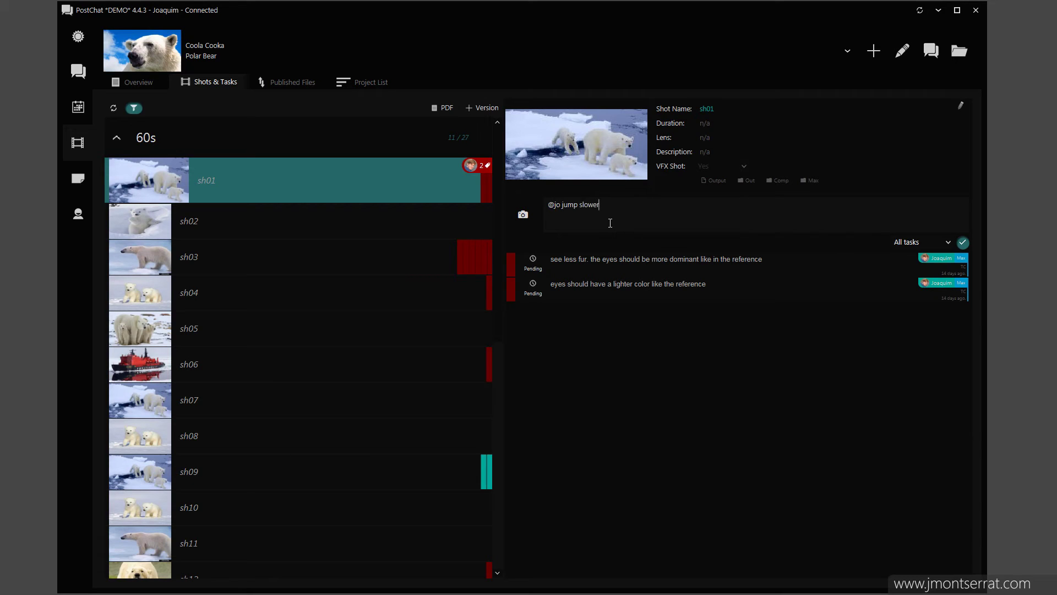
pyautogui.press('Return')
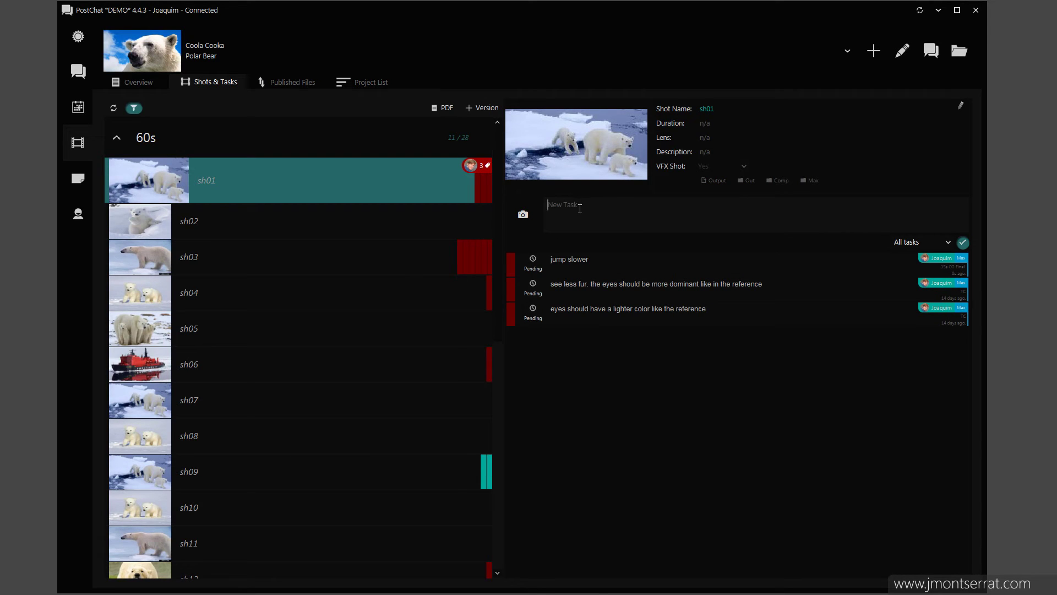
pyautogui.write('@jo water is too dark')
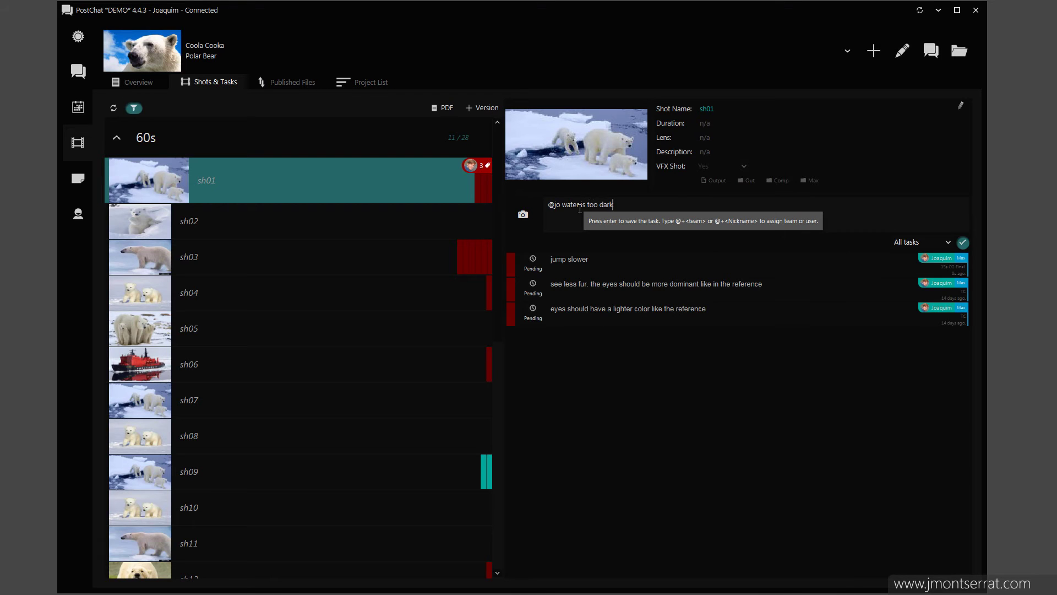
pyautogui.press('Return')
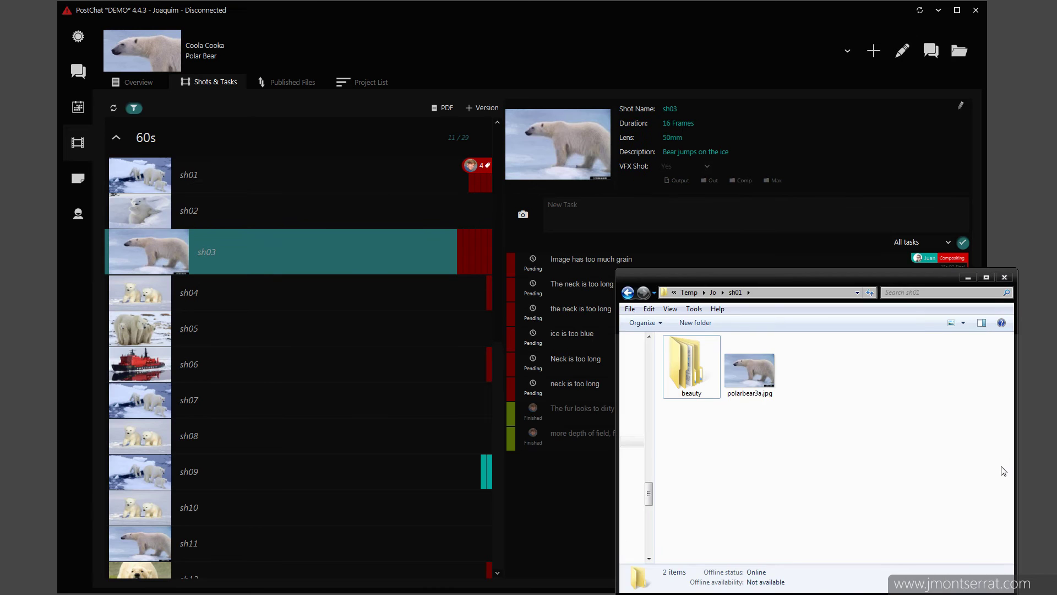
# Step: Start an image task on shot sh03 from polarbear3a.jpg and mark the bear's neck with red pen strokes
pyautogui.moveTo(749, 370)
pyautogui.mouseDown()
pyautogui.moveTo(530, 212)
pyautogui.moveTo(425, 194)
pyautogui.moveTo(537, 242)
pyautogui.moveTo(532, 197)
pyautogui.moveTo(480, 275)
pyautogui.mouseUp()
pyautogui.moveTo(524, 182); pyautogui.dragTo(490, 278)
pyautogui.moveTo(549, 189); pyautogui.dragTo(506, 293)
# Step: Write "Neck is too long" in red below the marked neck and save the image task
pyautogui.click(329, 161)
pyautogui.click(439, 309)
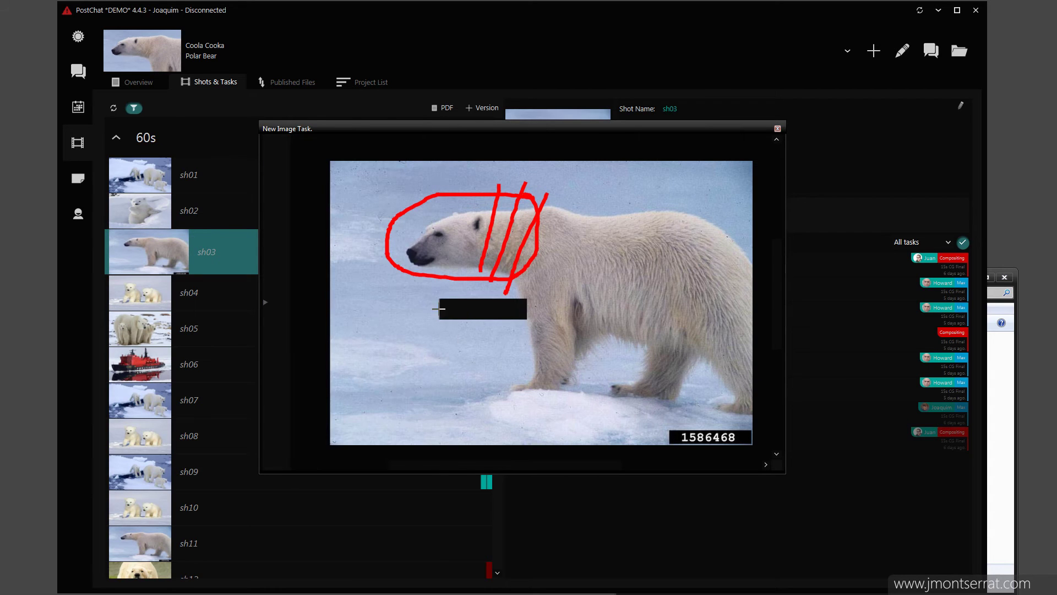
pyautogui.write('Neck is too long')
pyautogui.press('Return')
pyautogui.click(272, 141)
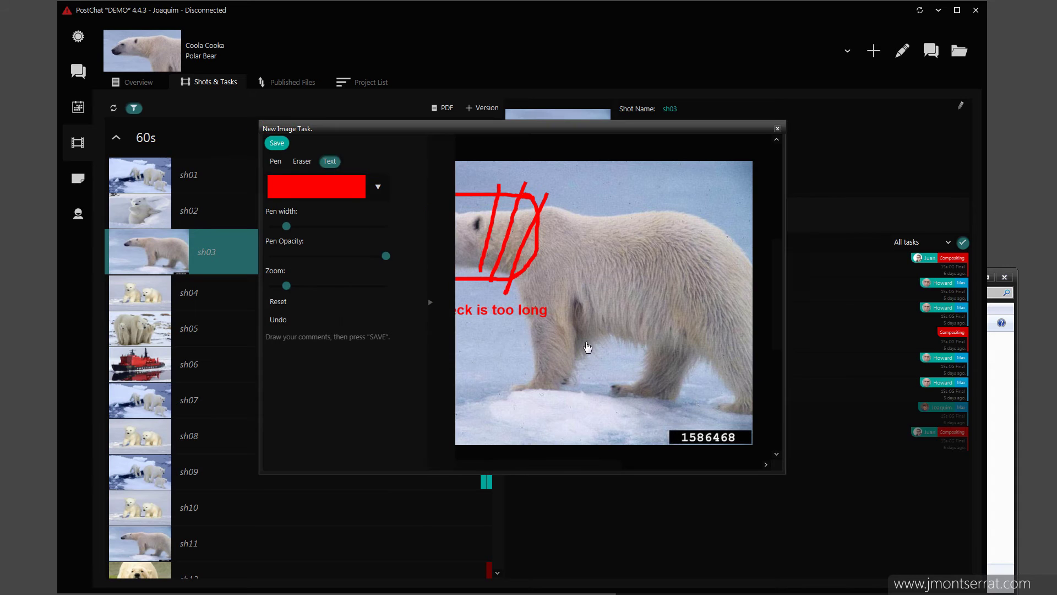
# Step: Export the shots and tasks as a PDF and look through its pages
pyautogui.click(442, 108)
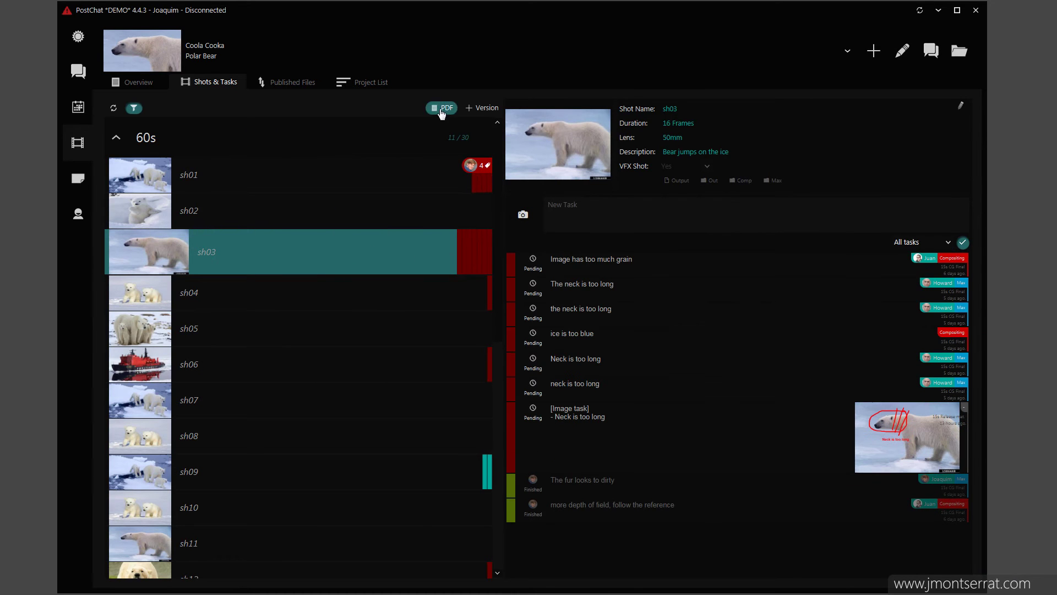
pyautogui.click(721, 454)
pyautogui.scroll(-8, 559, 186)
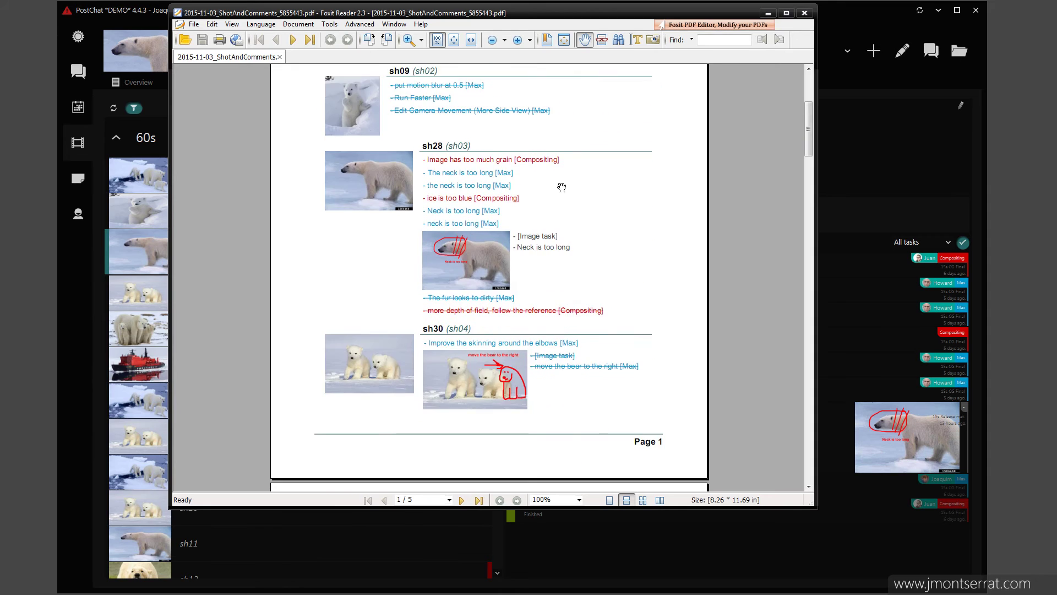
pyautogui.scroll(-20, 468, 219)
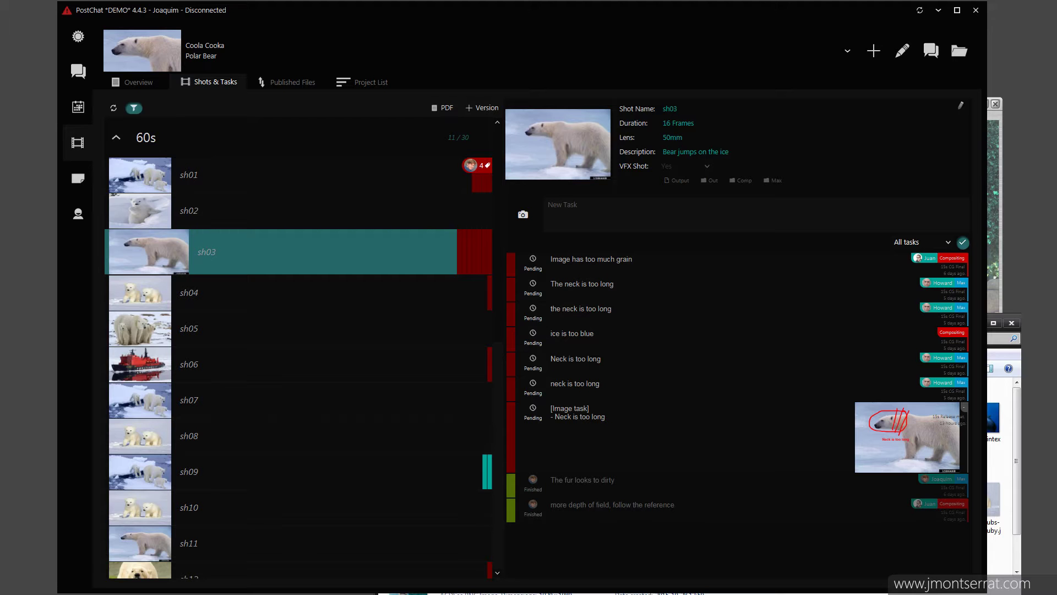
# Step: Start project "Big Buck Bunny" with production house Blender Foundation, client Everyone, green colour, HD 1920x1080 @ 25fps format and a 60s version
pyautogui.click(874, 51)
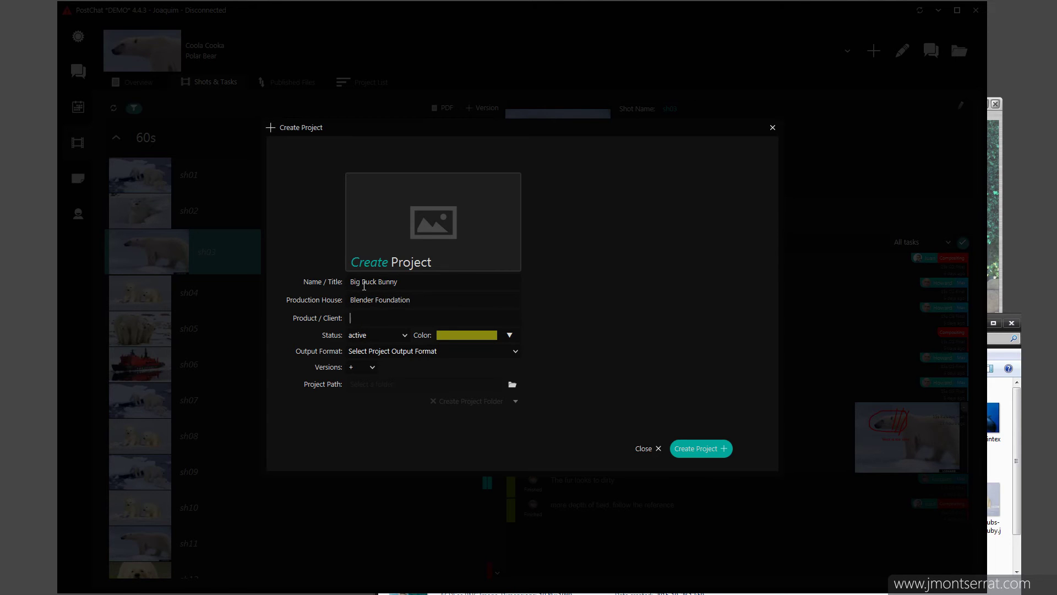
pyautogui.click(450, 338)
pyautogui.click(506, 416)
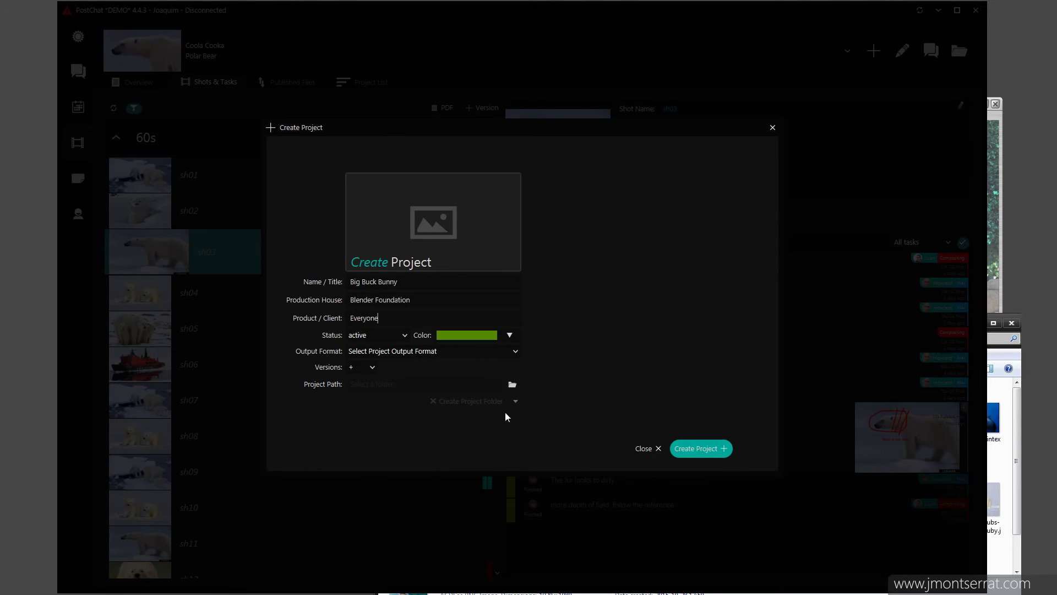
pyautogui.click(466, 355)
pyautogui.click(398, 455)
pyautogui.click(365, 369)
pyautogui.click(355, 464)
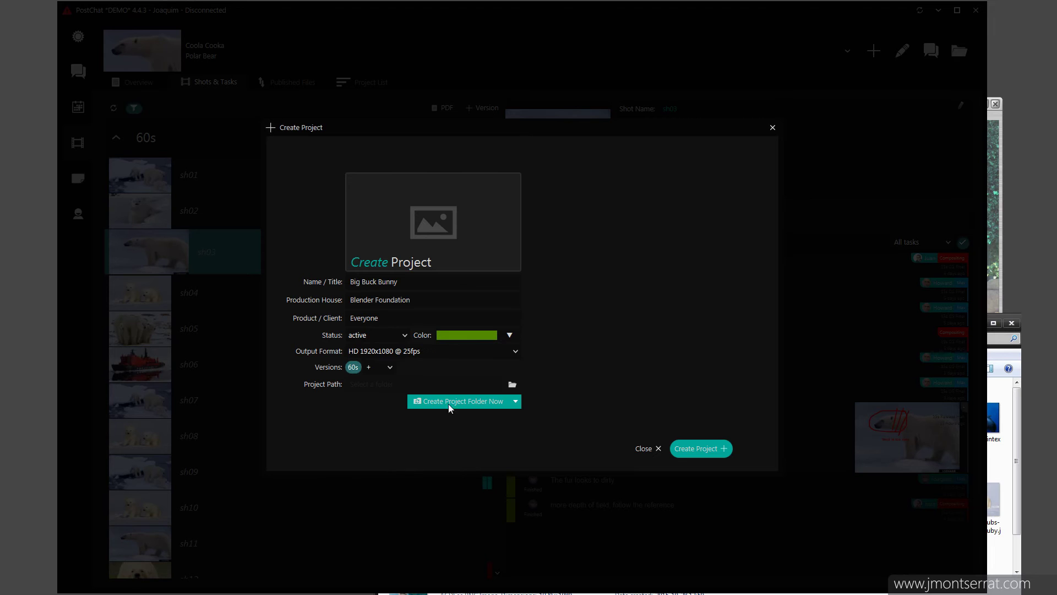
# Step: Give the project a Big Buck Bunny picture cropped around the rabbit's upper body, and create the project
pyautogui.click(486, 272)
pyautogui.doubleClick(396, 146)
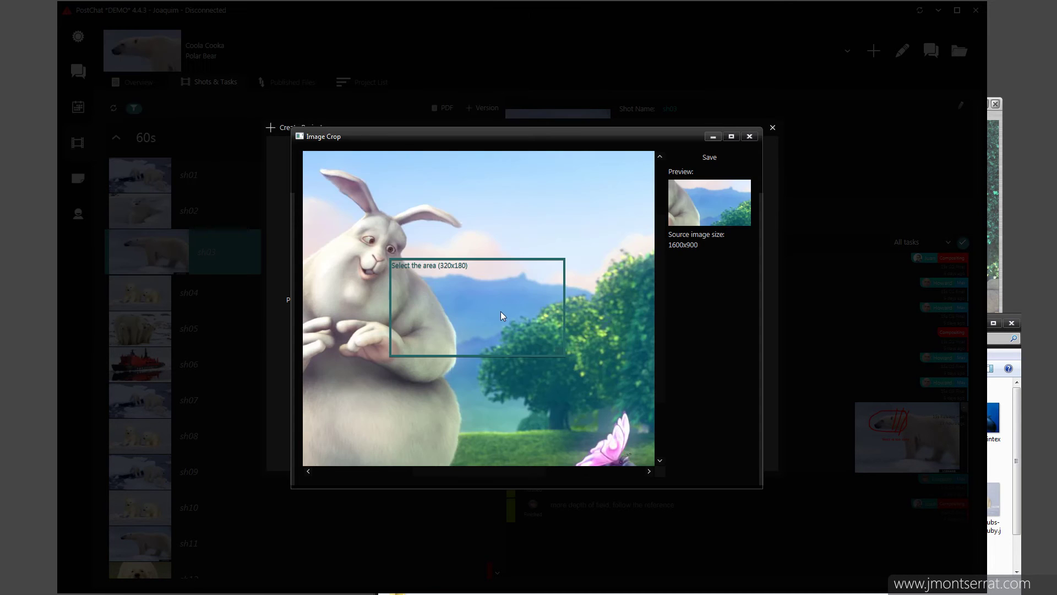
pyautogui.moveTo(508, 331); pyautogui.dragTo(404, 263)
pyautogui.scroll(-3, 404, 264)
pyautogui.moveTo(495, 282); pyautogui.dragTo(582, 333)
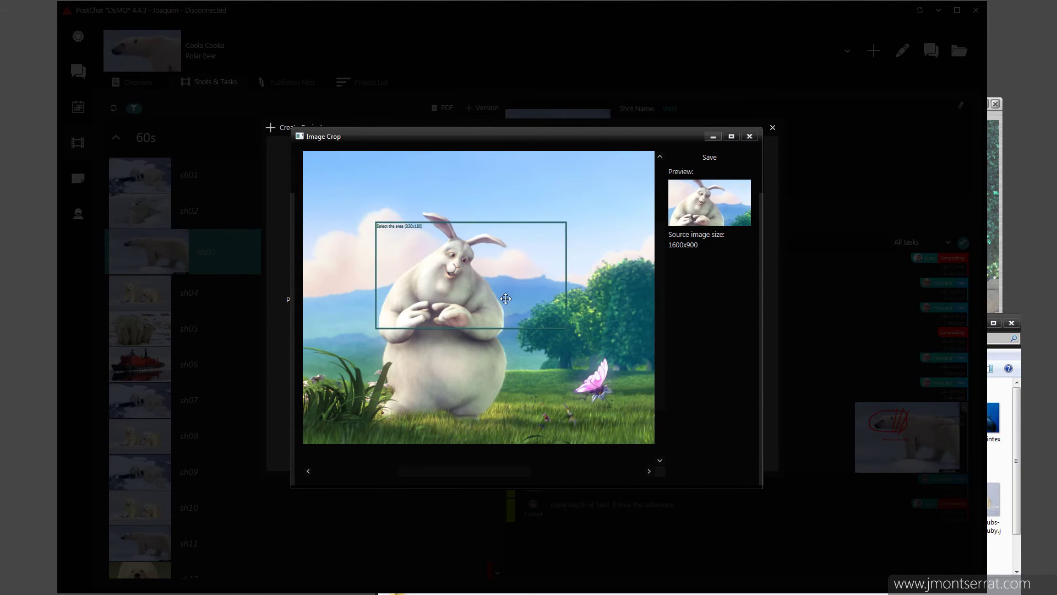
pyautogui.click(710, 157)
pyautogui.click(698, 448)
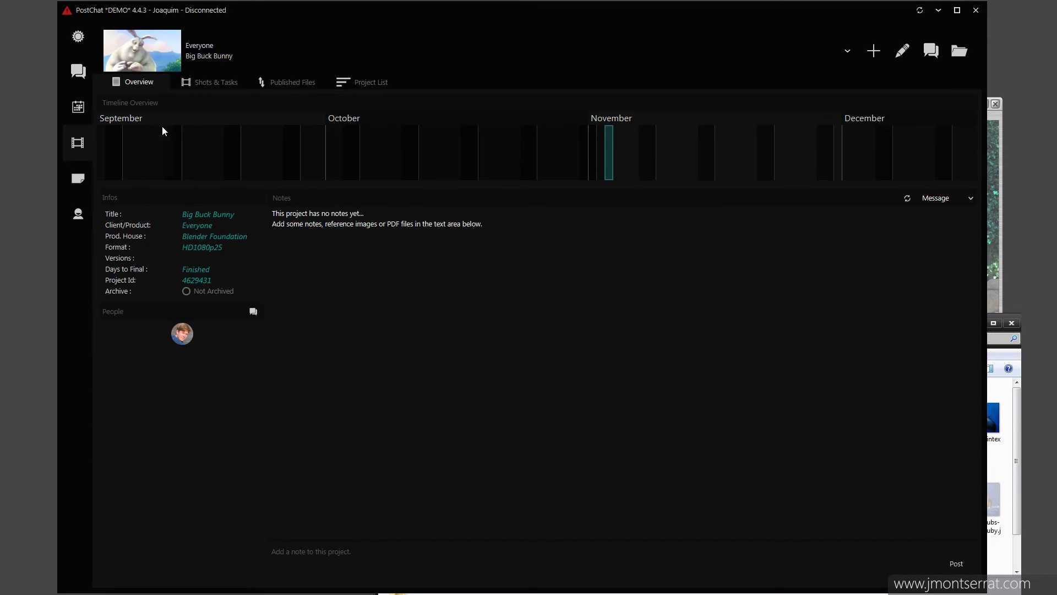
# Step: Hide the existing project events in the schedule and add a "WIP 03" event for Big Buck Bunny from November 3 to 5, 2015
pyautogui.click(78, 106)
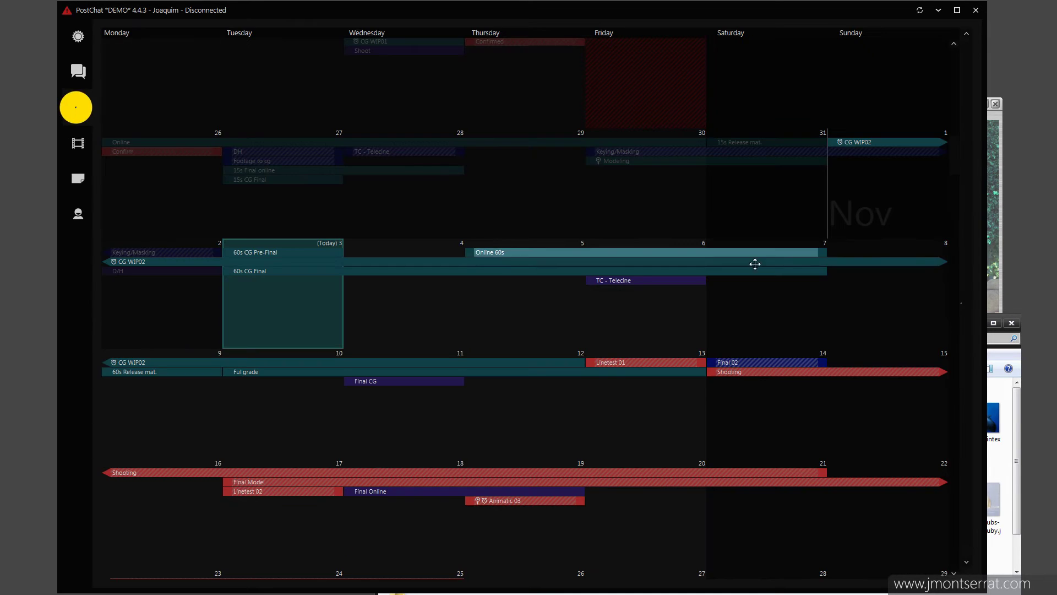
pyautogui.click(900, 166)
pyautogui.doubleClick(313, 244)
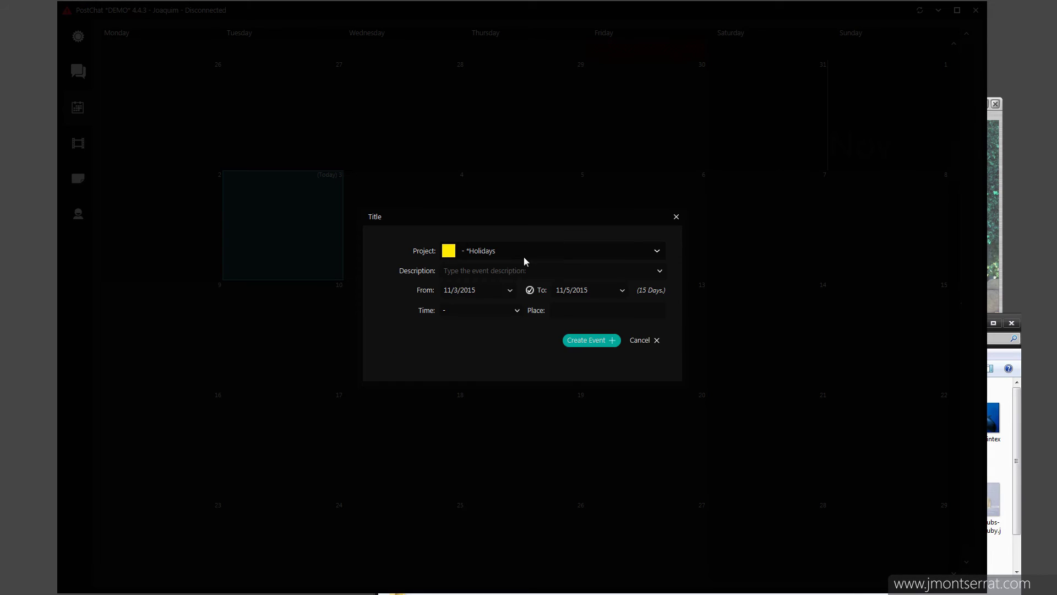
pyautogui.click(524, 255)
pyautogui.scroll(-2, 479, 317)
pyautogui.click(479, 322)
pyautogui.click(522, 270)
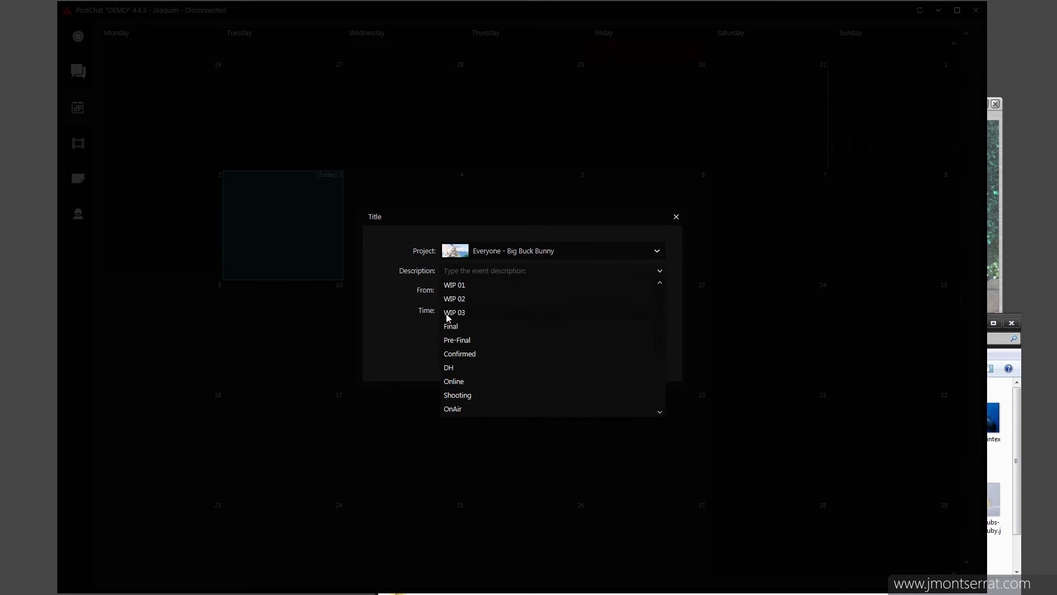
pyautogui.click(474, 310)
# Step: Schedule a "Final" event for Big Buck Bunny on November 11 and 12, 2015
pyautogui.scroll(-1, 548, 406)
pyautogui.click(518, 270)
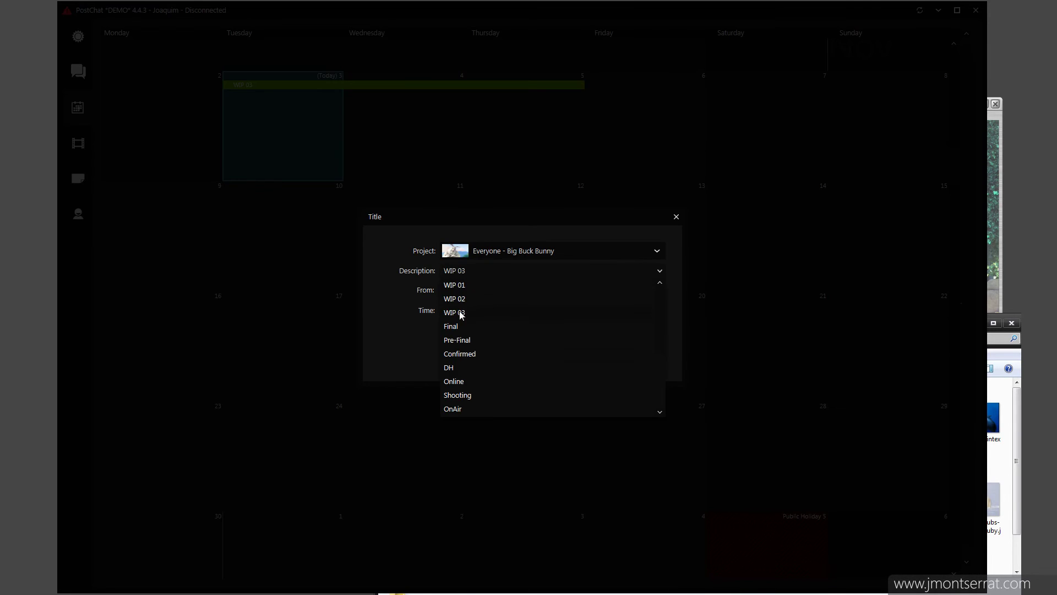
pyautogui.click(457, 323)
pyautogui.click(587, 340)
# Step: Schedule a "Delivery" event for Big Buck Bunny on 11/17/2015 at 12:30 with USA as the place
pyautogui.doubleClick(309, 335)
pyautogui.doubleClick(465, 272)
pyautogui.write('Delivery')
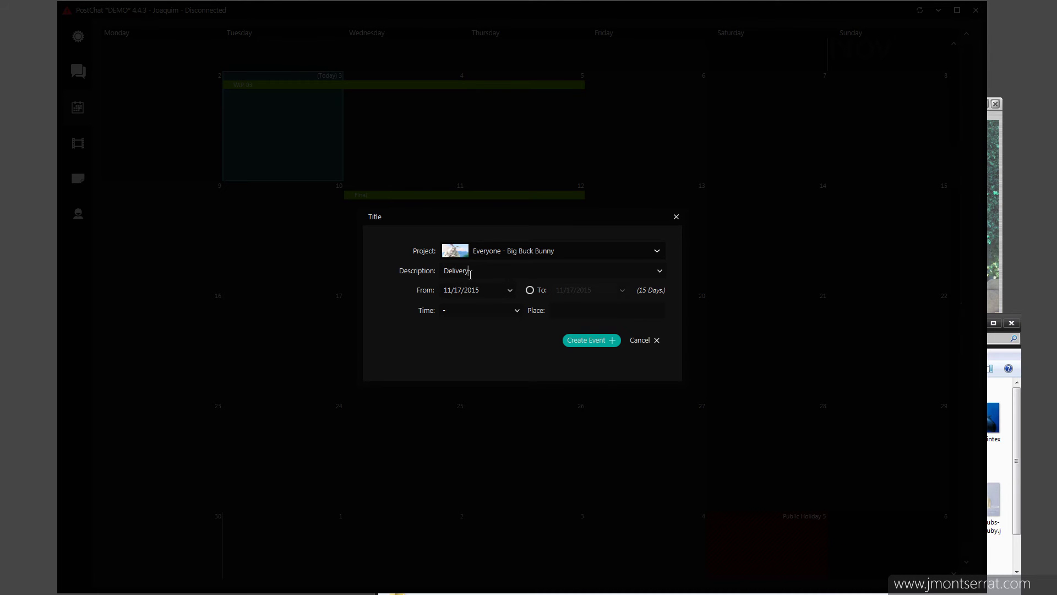
pyautogui.click(591, 315)
pyautogui.write('USA')
pyautogui.click(489, 310)
pyautogui.click(457, 432)
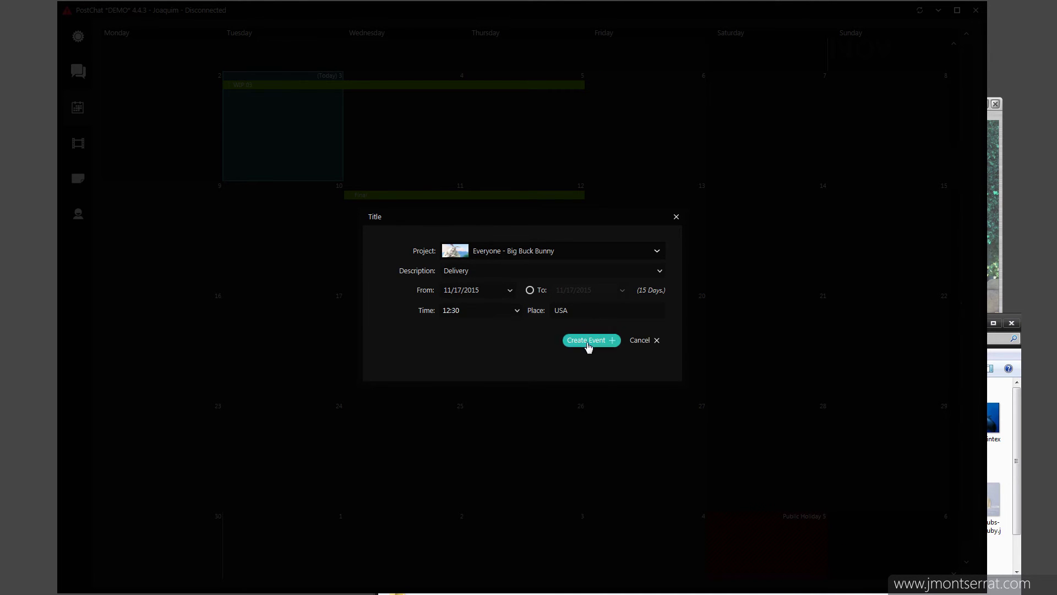
pyautogui.click(587, 340)
pyautogui.scroll(1, 578, 299)
# Step: Open the Big Buck Bunny project for editing and assign a producer to it
pyautogui.click(78, 143)
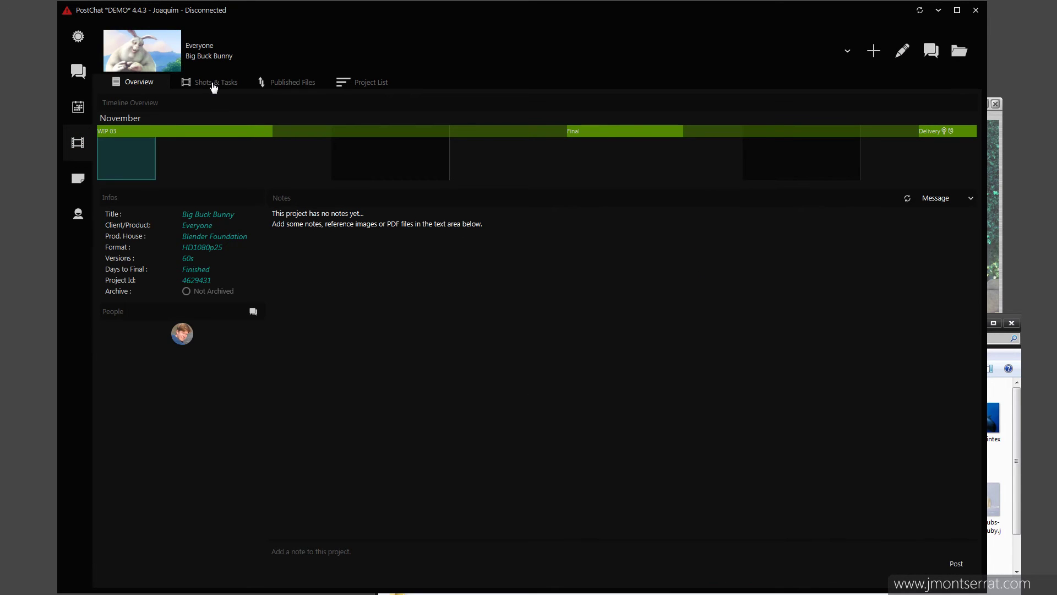
pyautogui.click(902, 50)
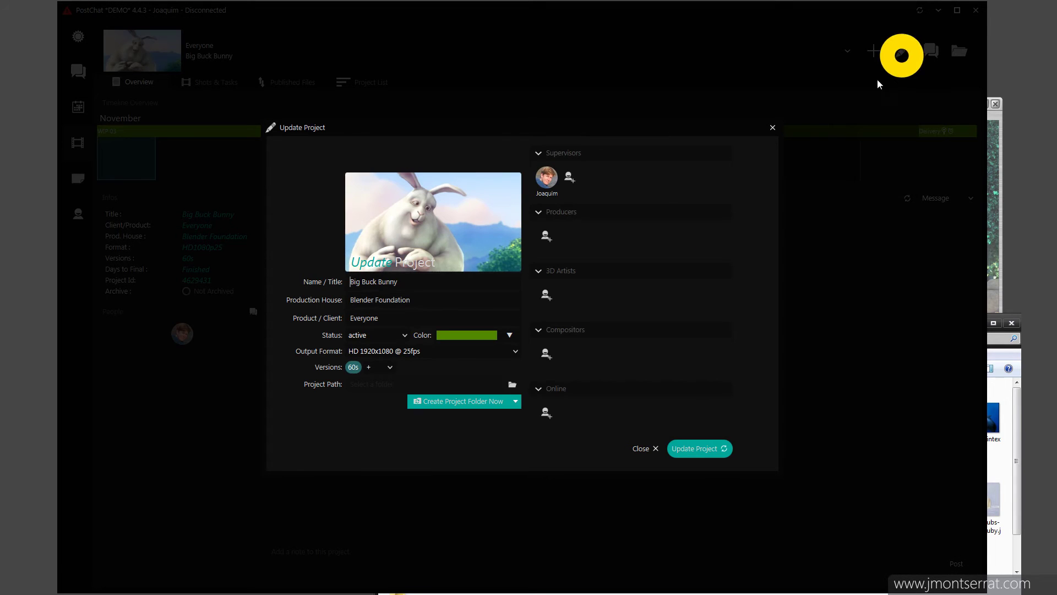
pyautogui.click(546, 236)
pyautogui.click(573, 266)
# Step: Assign three 3D artists to the Big Buck Bunny project
pyautogui.click(545, 295)
pyautogui.click(618, 322)
pyautogui.click(569, 295)
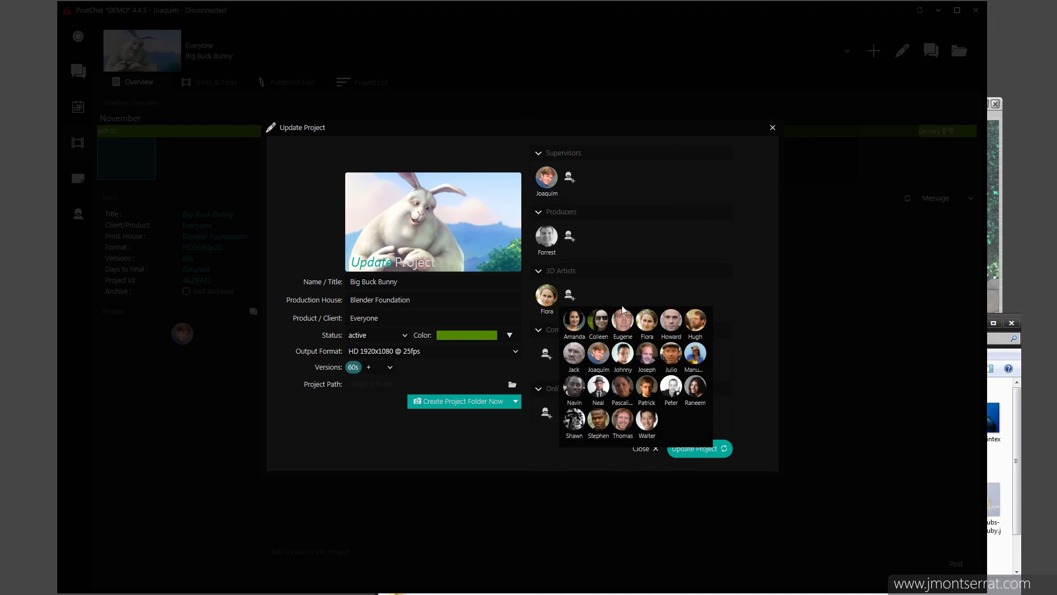
pyautogui.click(668, 318)
pyautogui.click(593, 296)
pyautogui.click(642, 385)
# Step: Assign a compositor to the project, save the project update and close the project settings
pyautogui.click(546, 353)
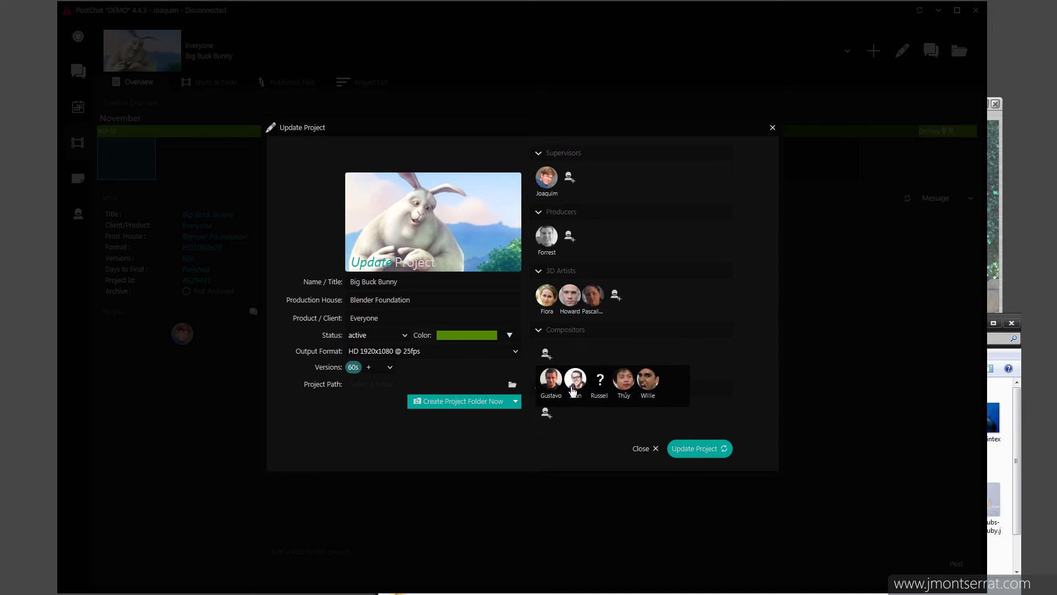
pyautogui.click(571, 388)
pyautogui.click(685, 450)
pyautogui.click(651, 450)
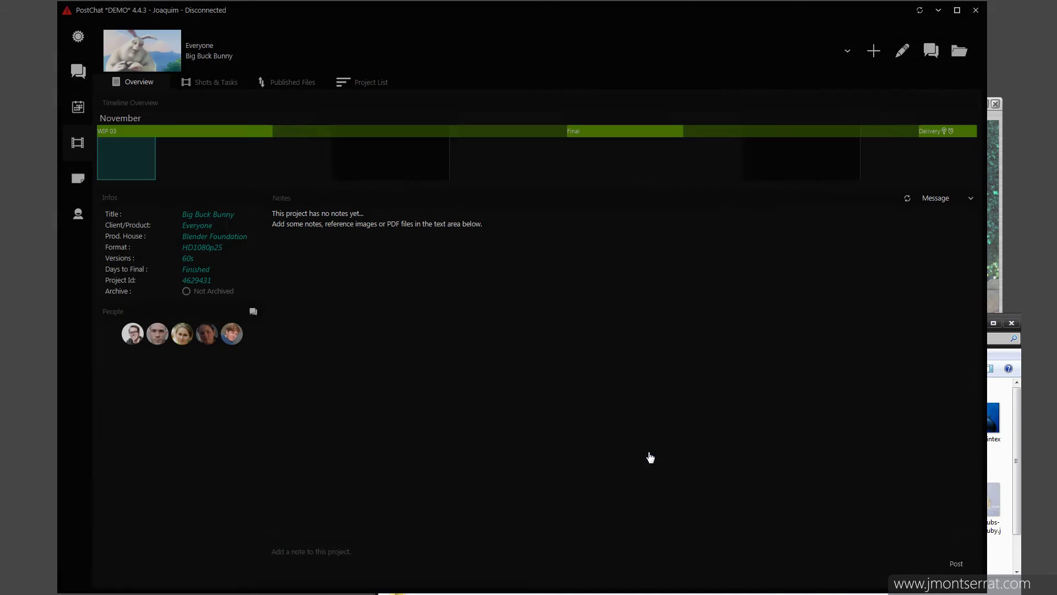
# Step: Create shots sh01 and sh02 in the 60s version from two early frames of the big_buck_bunny_720p_h264 movie
pyautogui.click(199, 82)
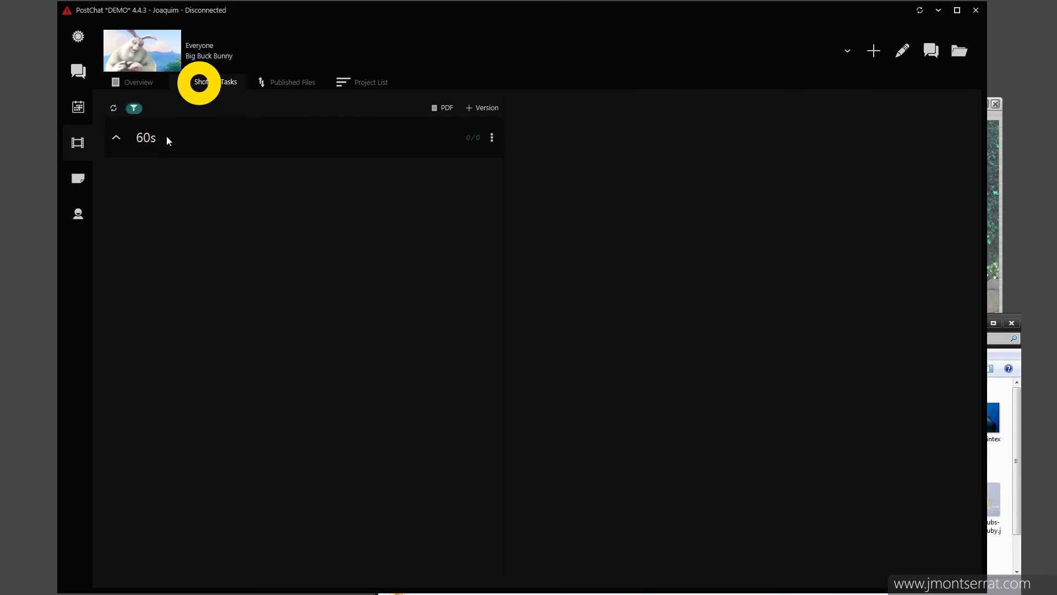
pyautogui.click(995, 205)
pyautogui.moveTo(566, 406); pyautogui.dragTo(554, 405)
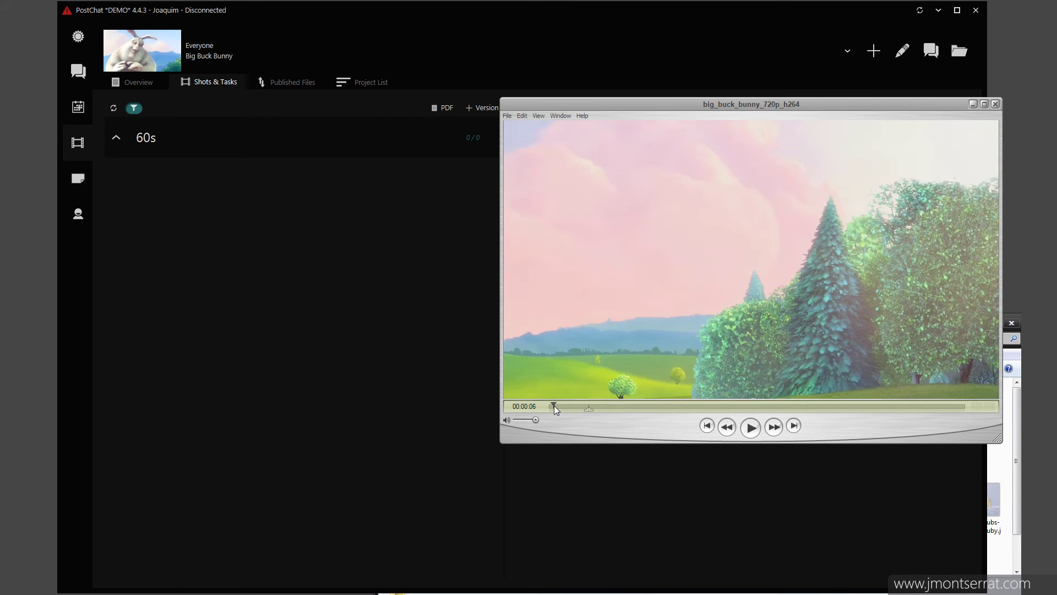
pyautogui.moveTo(720, 257); pyautogui.dragTo(245, 145)
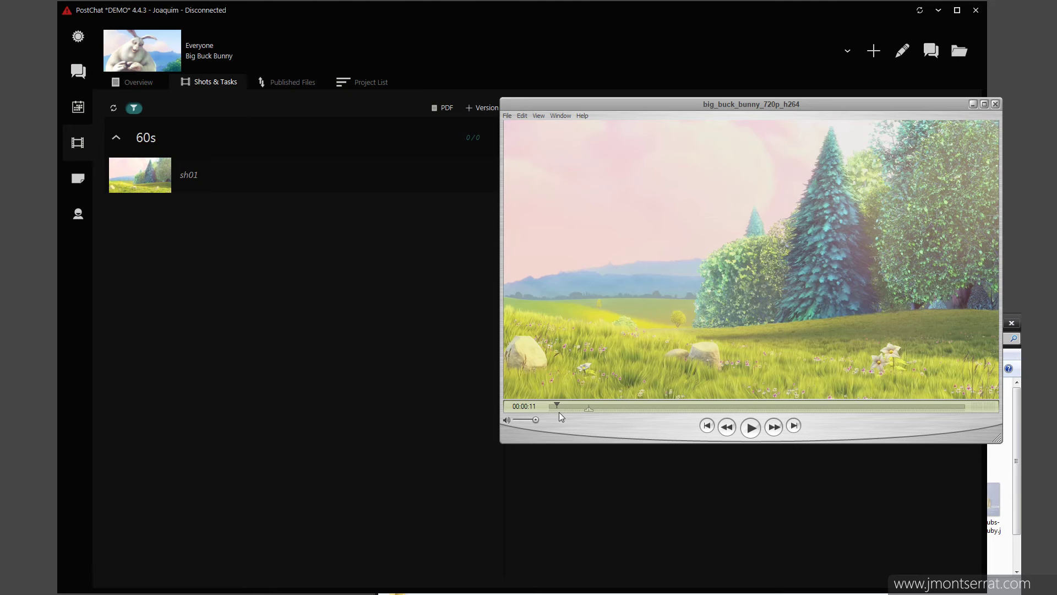
pyautogui.click(560, 406)
pyautogui.moveTo(614, 345); pyautogui.dragTo(184, 140)
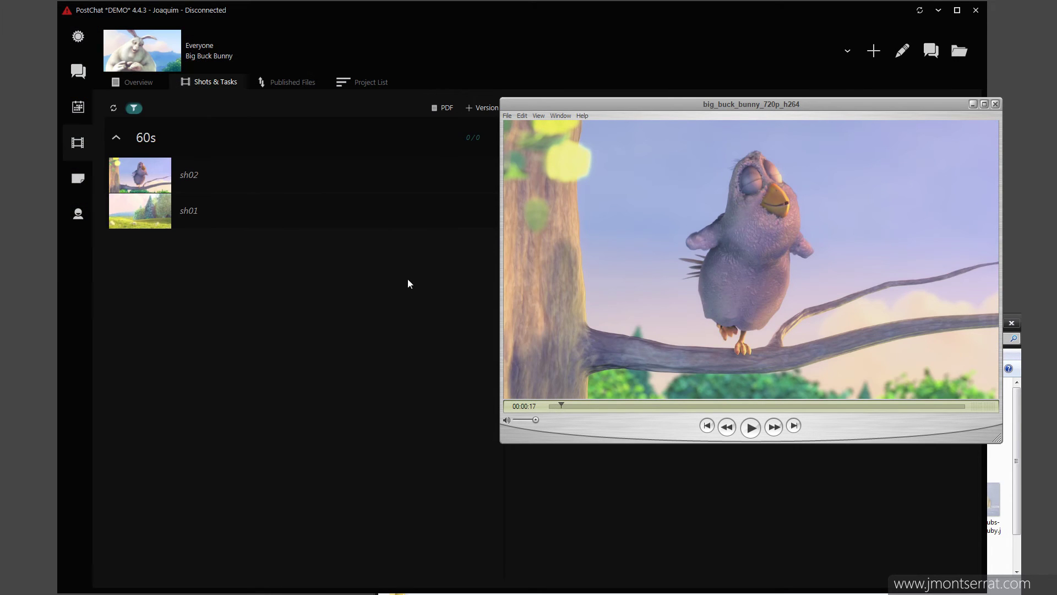
# Step: Create shots sh03 to sh13 in the 60s version from further frames of the movie
pyautogui.moveTo(564, 405); pyautogui.dragTo(568, 404)
pyautogui.moveTo(751, 259); pyautogui.dragTo(187, 143)
pyautogui.click(573, 405)
pyautogui.click(584, 405)
pyautogui.click(596, 405)
pyautogui.moveTo(751, 259); pyautogui.dragTo(197, 159)
pyautogui.moveTo(751, 259); pyautogui.dragTo(177, 147)
pyautogui.click(639, 406)
pyautogui.click(662, 405)
pyautogui.click(656, 406)
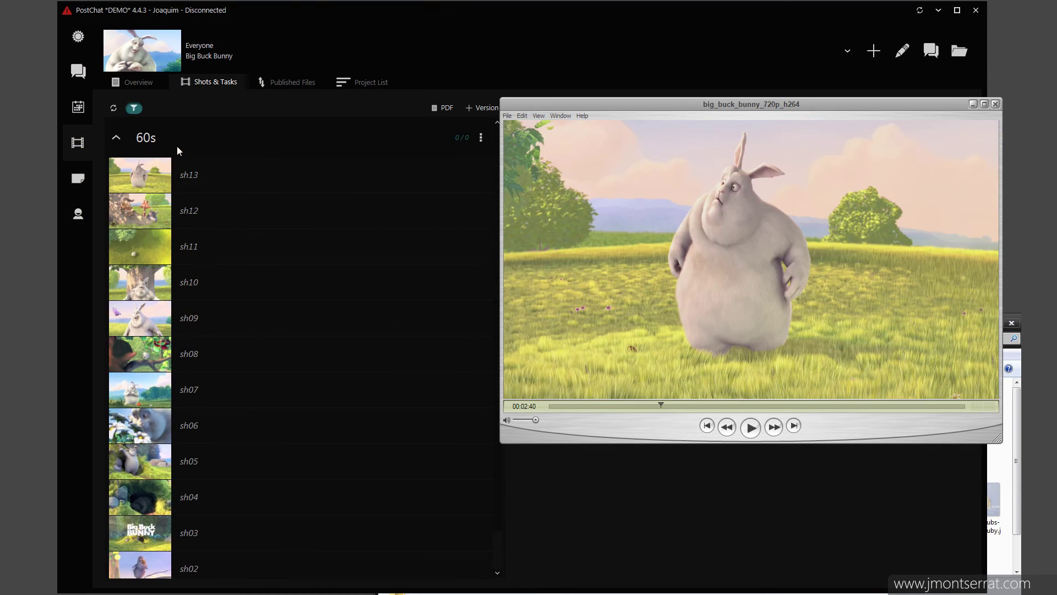
pyautogui.click(118, 141)
pyautogui.click(207, 251)
pyautogui.click(591, 203)
pyautogui.write('@howard')
pyautogui.press('Return')
pyautogui.click(276, 292)
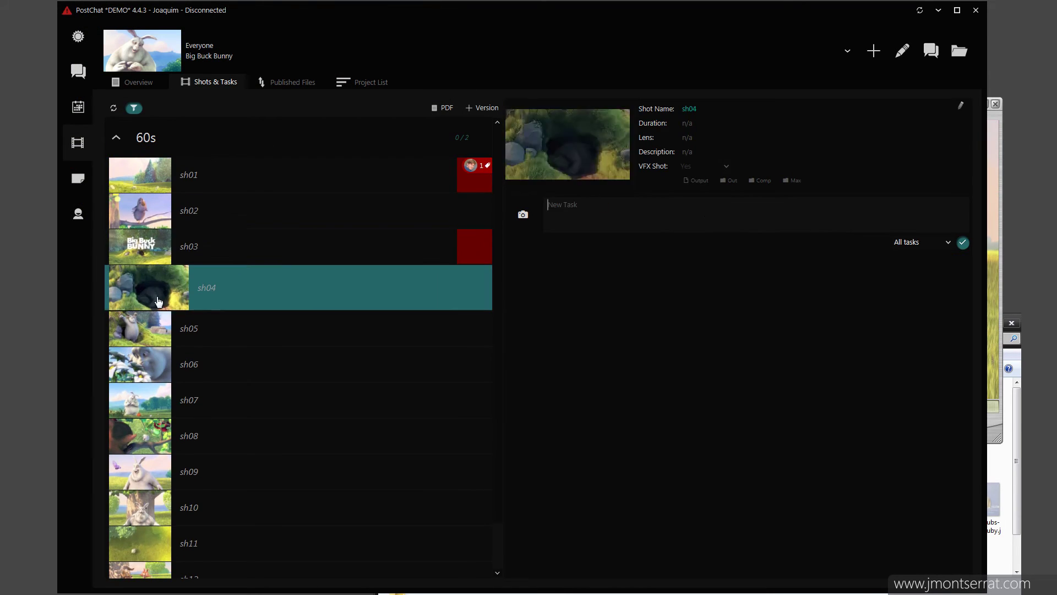
pyautogui.write('@flora less shadow')
pyautogui.press('Return')
pyautogui.click(392, 328)
pyautogui.click(330, 287)
pyautogui.click(609, 206)
pyautogui.write('@jo more rocks')
pyautogui.press('Return')
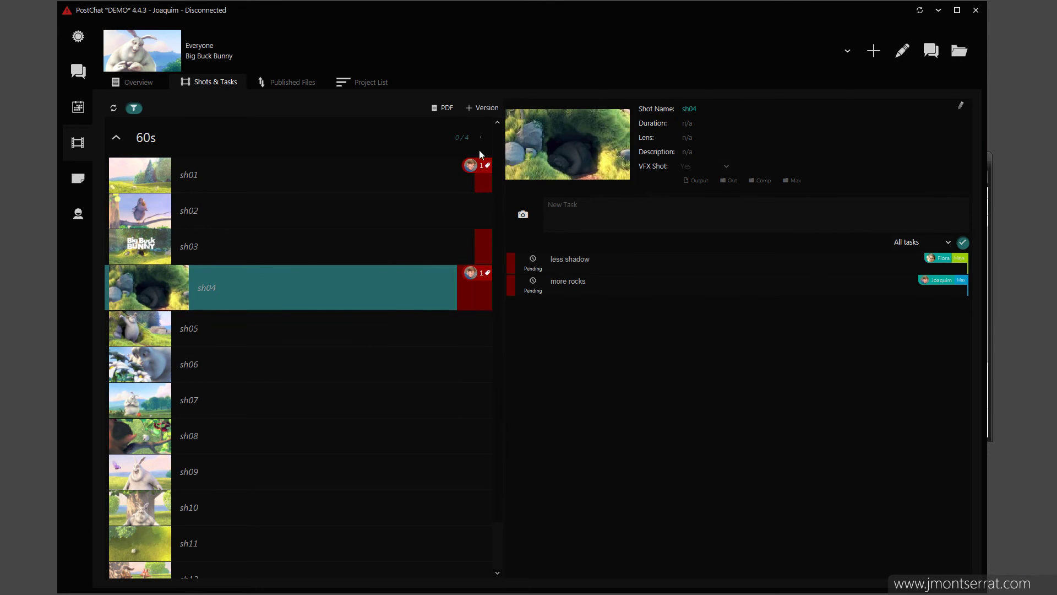
# Step: Add two blank shots, sh16 and sh17, to the 60s version
pyautogui.click(479, 139)
pyautogui.click(529, 157)
pyautogui.click(303, 176)
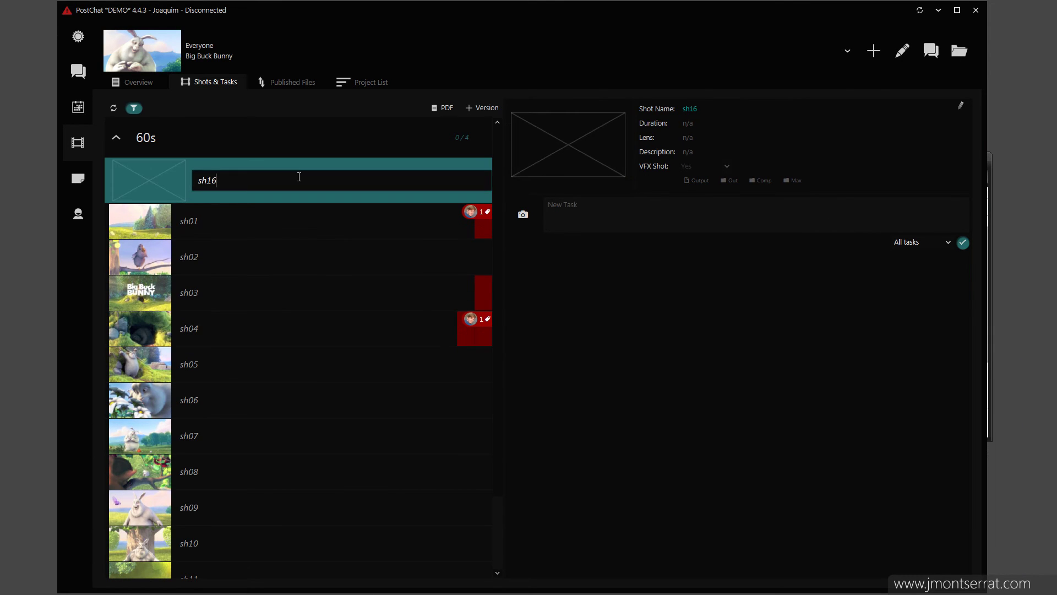
pyautogui.press('Return')
pyautogui.click(174, 221)
pyautogui.click(160, 179)
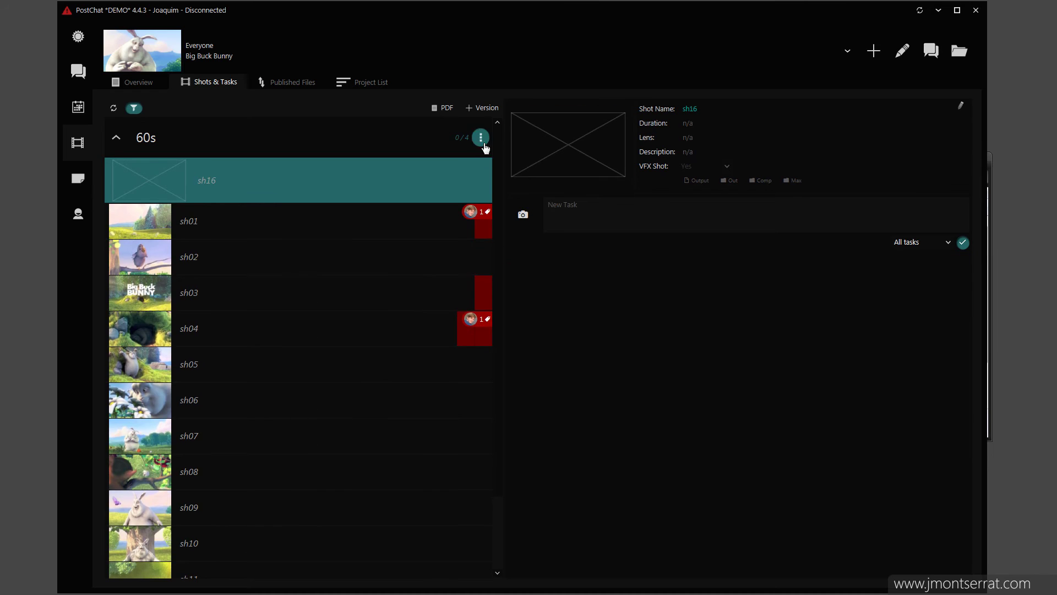
pyautogui.click(479, 138)
pyautogui.click(496, 157)
pyautogui.click(168, 222)
pyautogui.hotkey('alt', 'Tab')
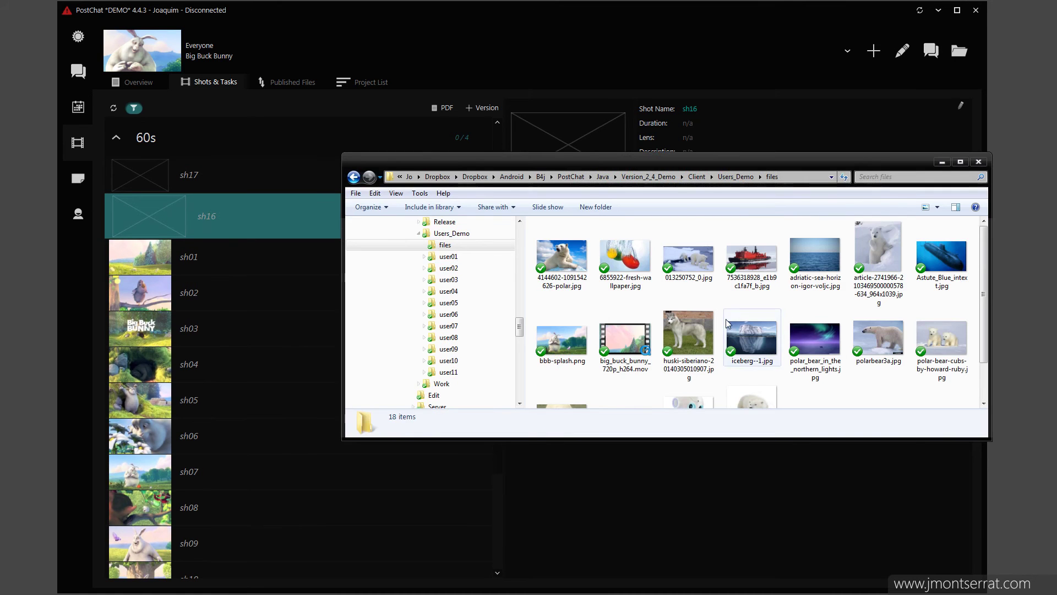
pyautogui.moveTo(562, 256); pyautogui.dragTo(158, 224)
pyautogui.moveTo(688, 257); pyautogui.dragTo(122, 180)
pyautogui.click(155, 176)
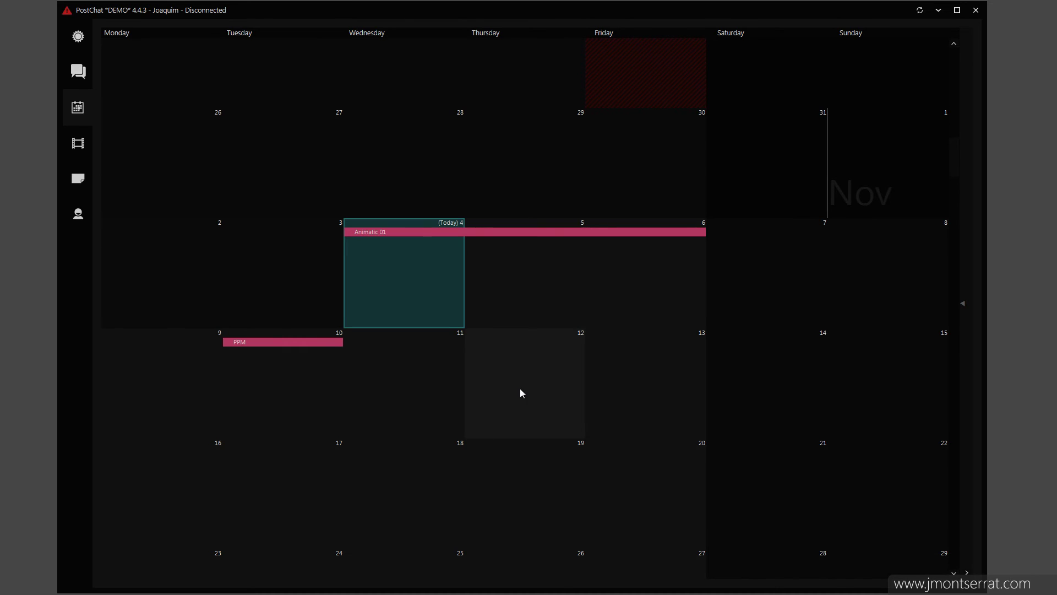
# Step: Create a Shooting event for TPB - PostChat Debugging from 11/12/2015 to 11/14/2015 with the place set to Moon Star Studio
pyautogui.moveTo(520, 393); pyautogui.dragTo(739, 394)
pyautogui.click(660, 270)
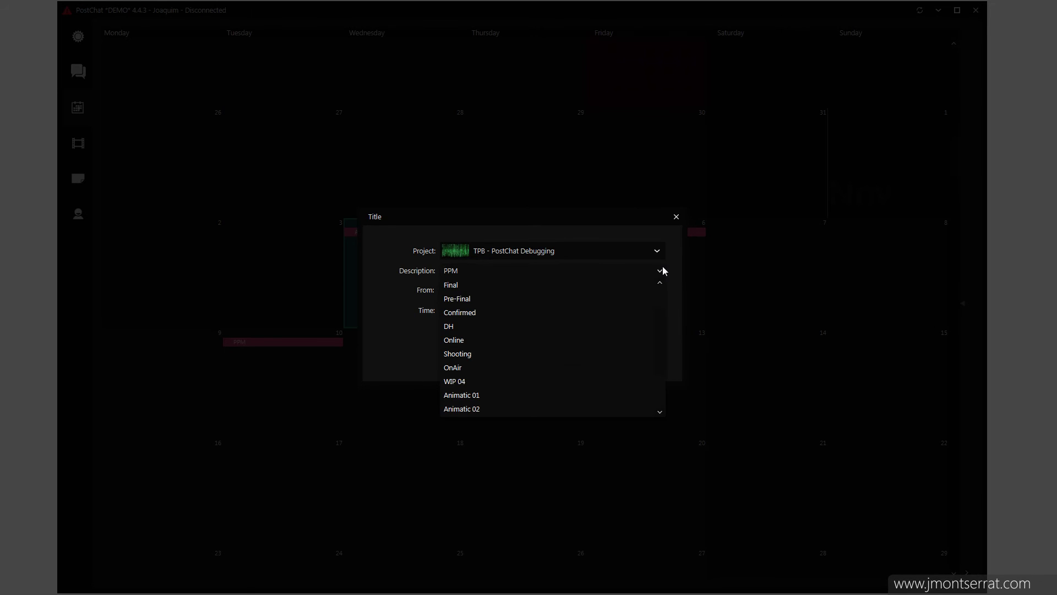
pyautogui.click(477, 355)
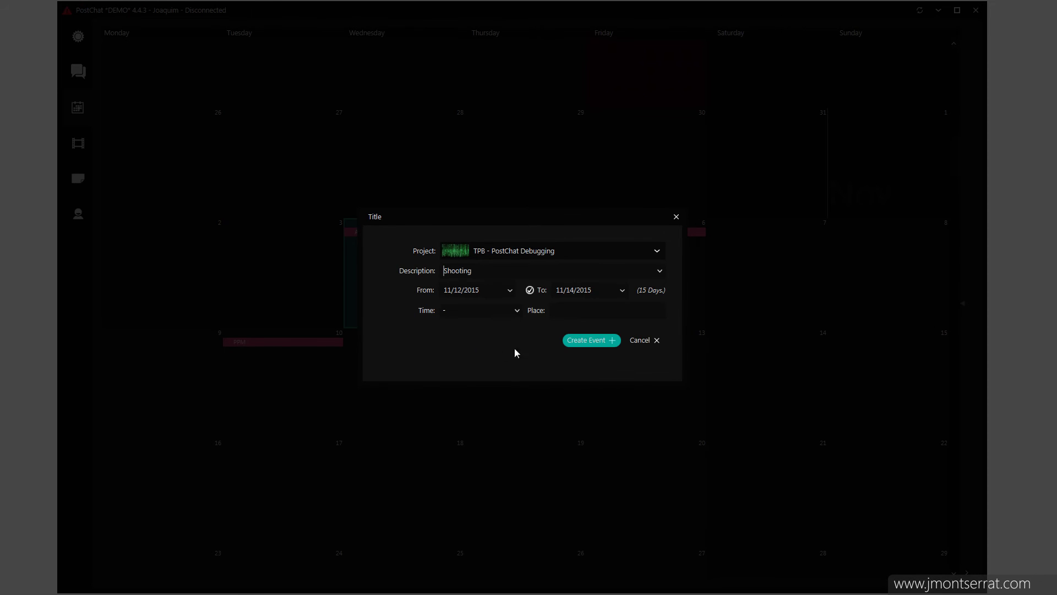
pyautogui.click(572, 312)
pyautogui.write('Moon Star Studio')
pyautogui.click(579, 341)
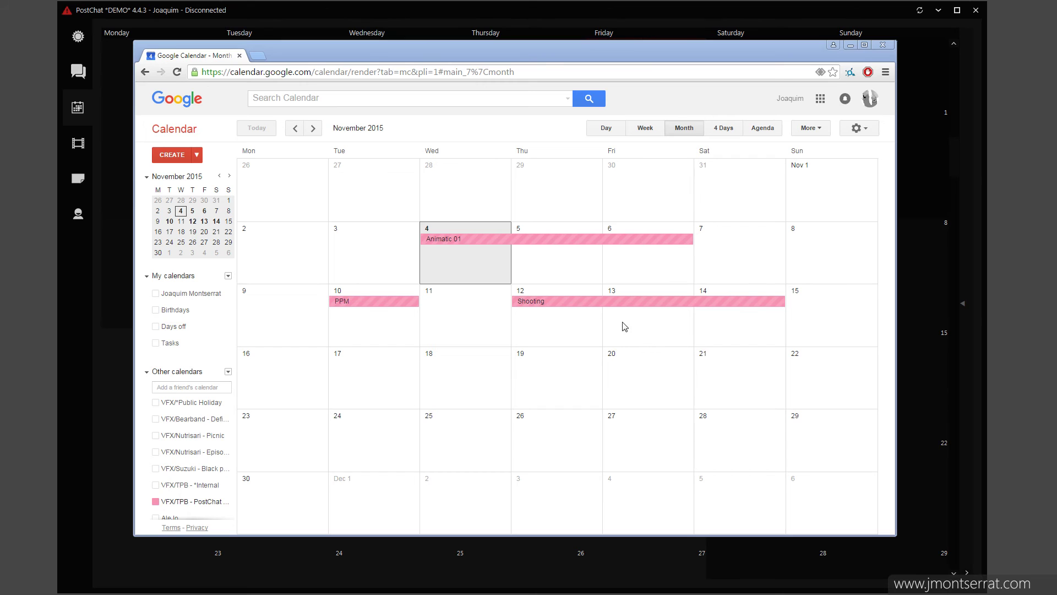
# Step: From the Shooting event in Google Calendar, open its location on the map and request directions from "the post bangkok"
pyautogui.click(541, 305)
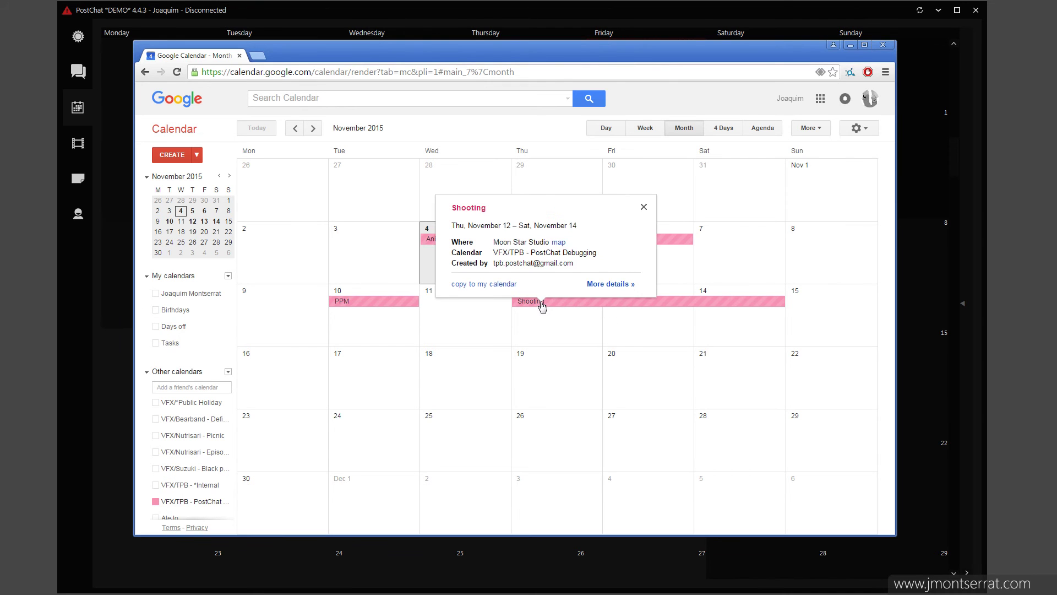
pyautogui.click(558, 242)
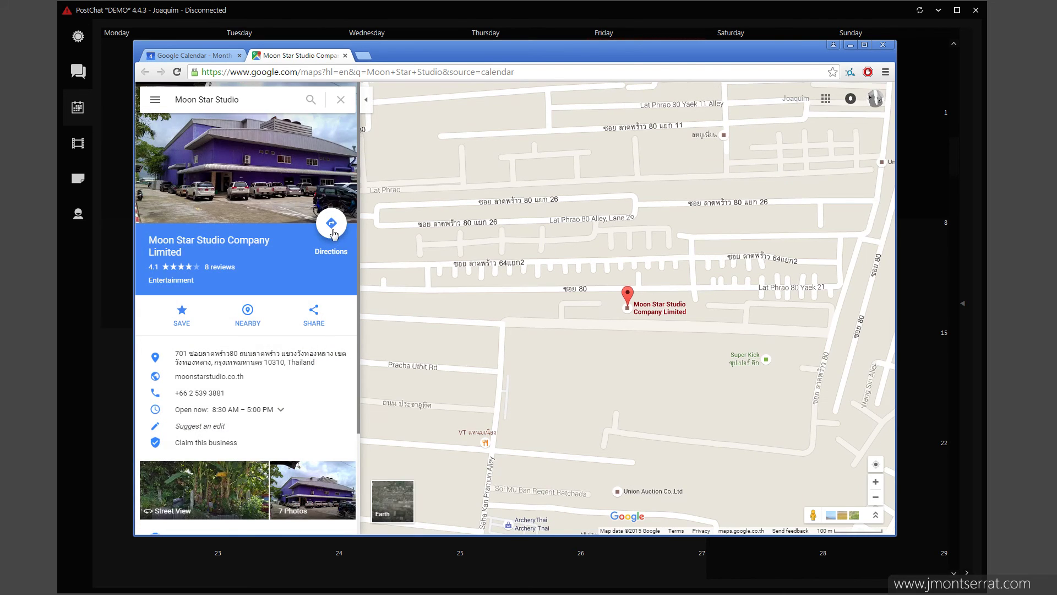
pyautogui.click(330, 225)
pyautogui.write('the post bangkok')
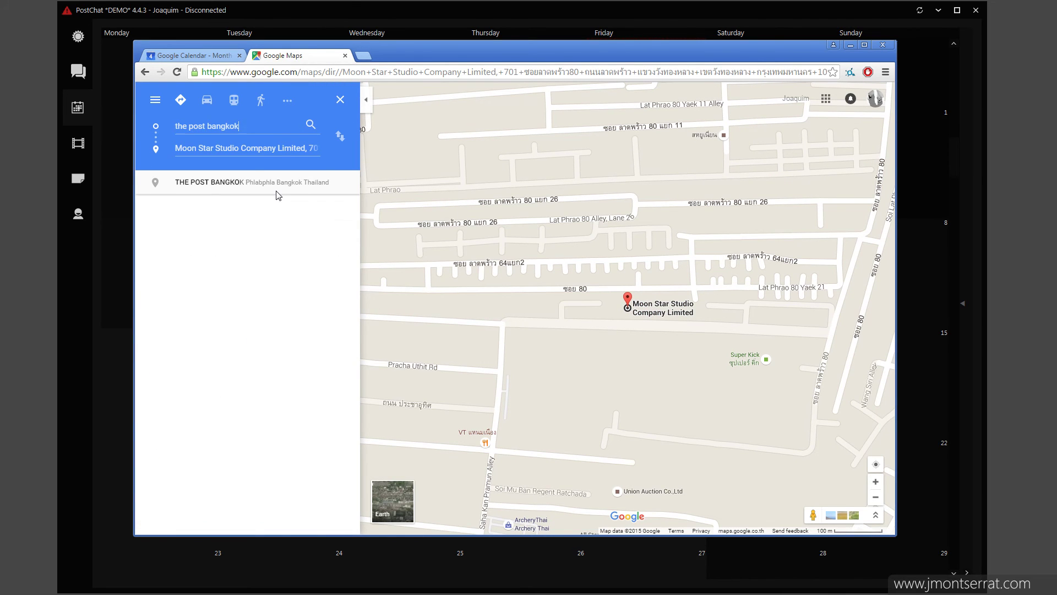
pyautogui.press('Return')
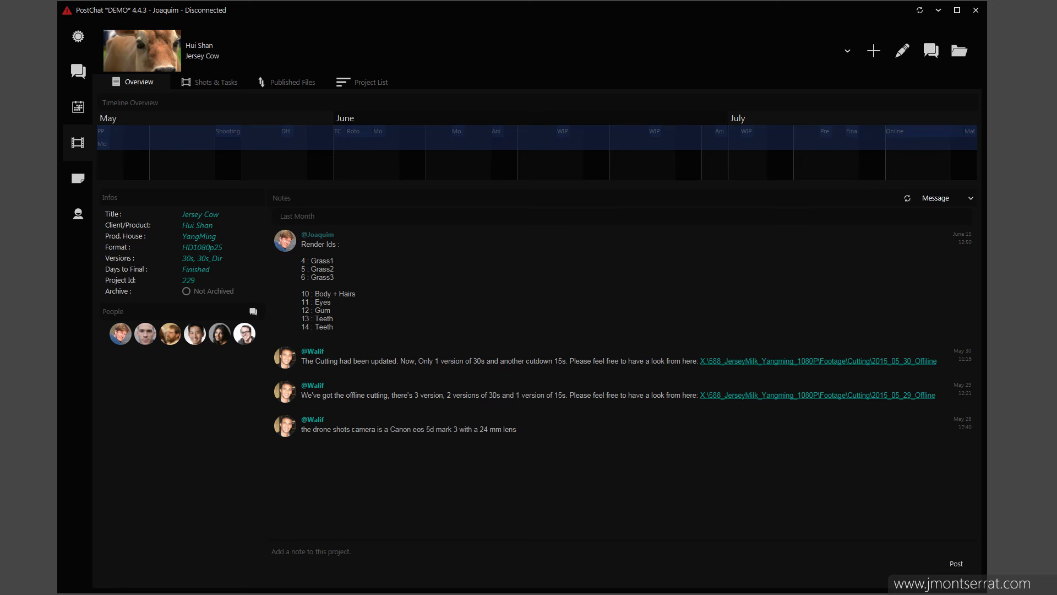
# Step: Create the project folder structure for the Jersey Cow project in the secured X: drive
pyautogui.click(902, 51)
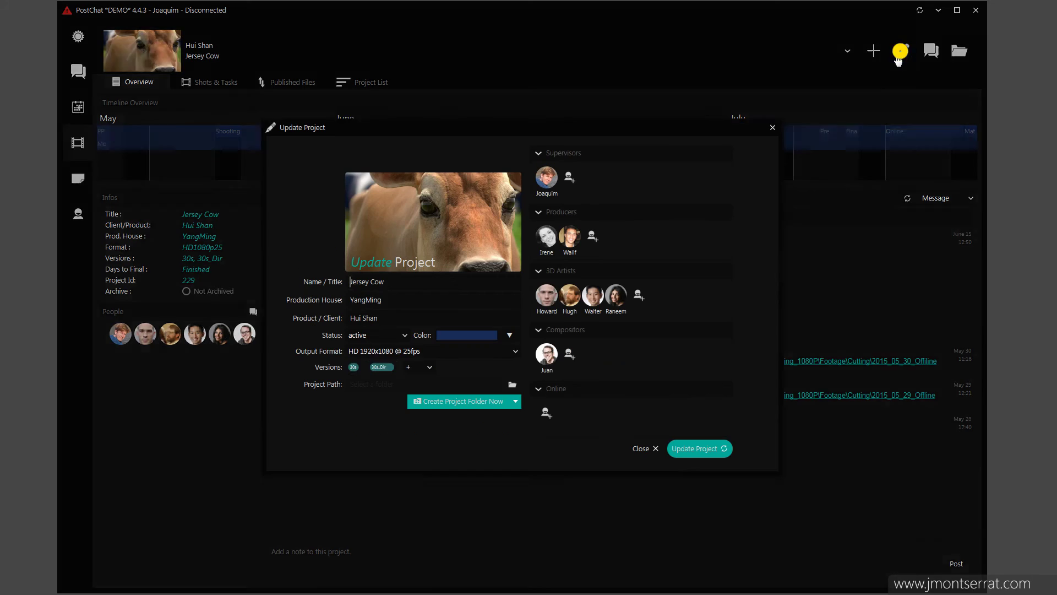
pyautogui.click(467, 402)
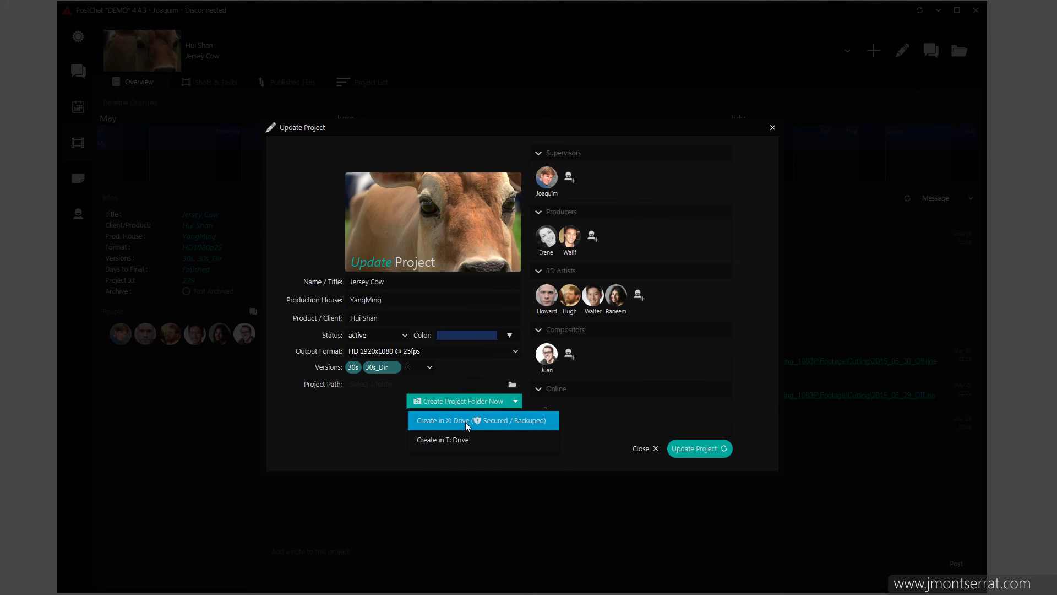
pyautogui.click(465, 422)
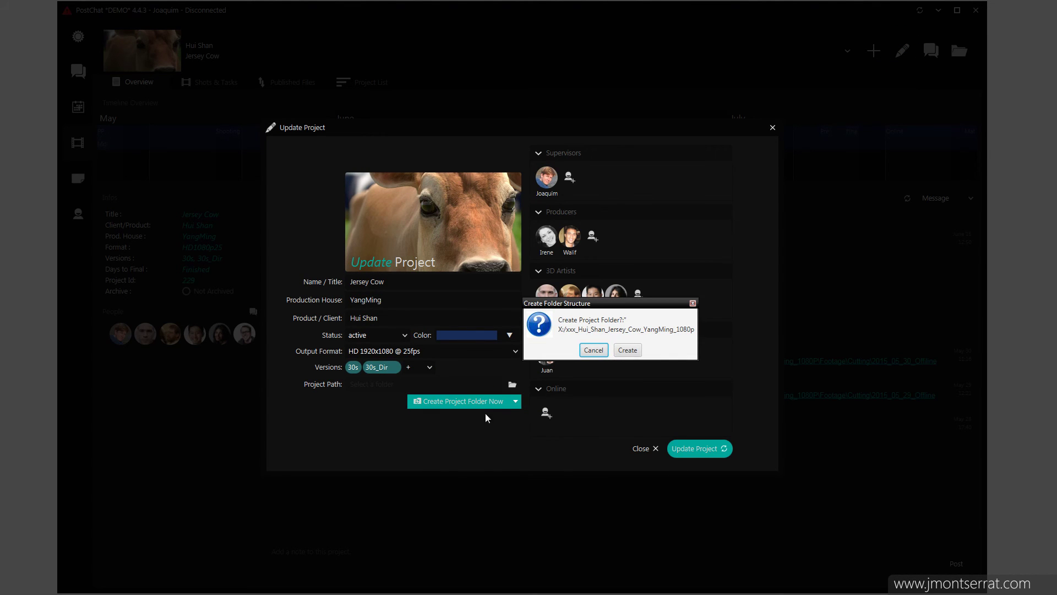
pyautogui.click(621, 350)
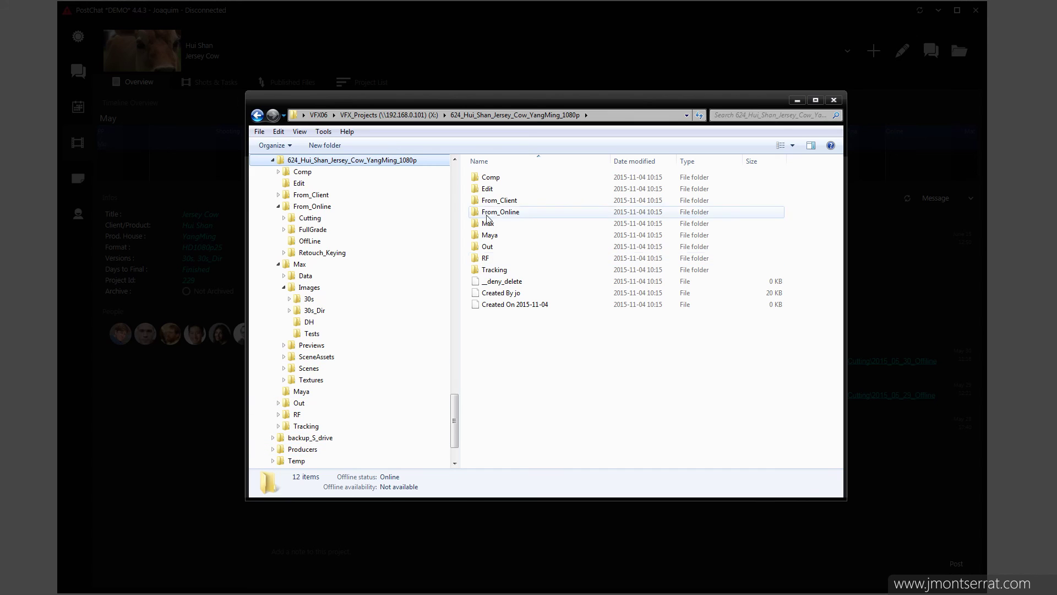
# Step: Inspect the security permissions of the Users group on the __deny_delete file in the new project folder
pyautogui.click(489, 283)
pyautogui.rightClick(489, 285)
pyautogui.click(529, 569)
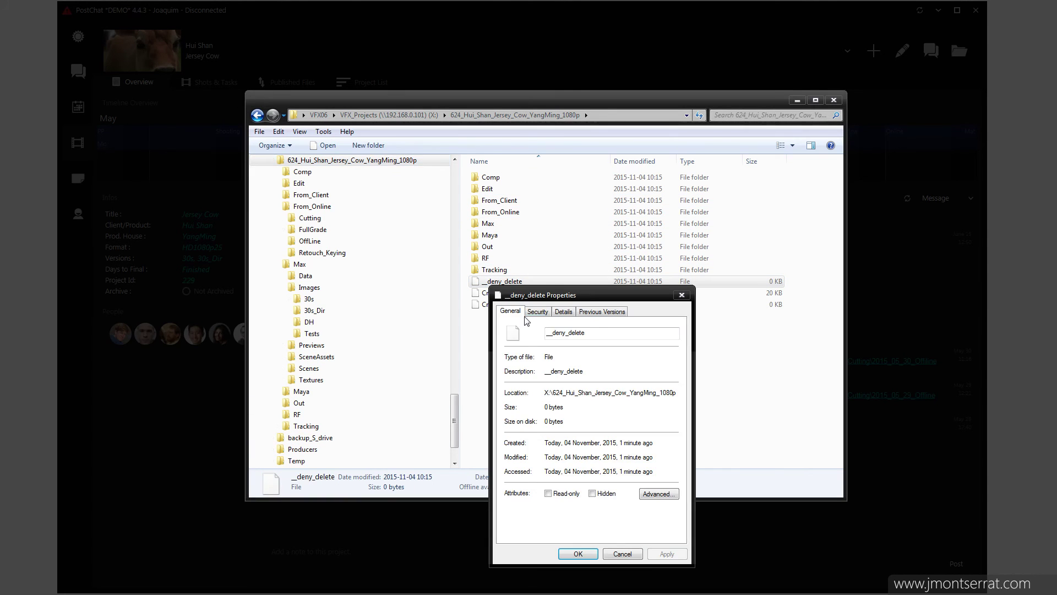
pyautogui.click(538, 311)
pyautogui.click(551, 373)
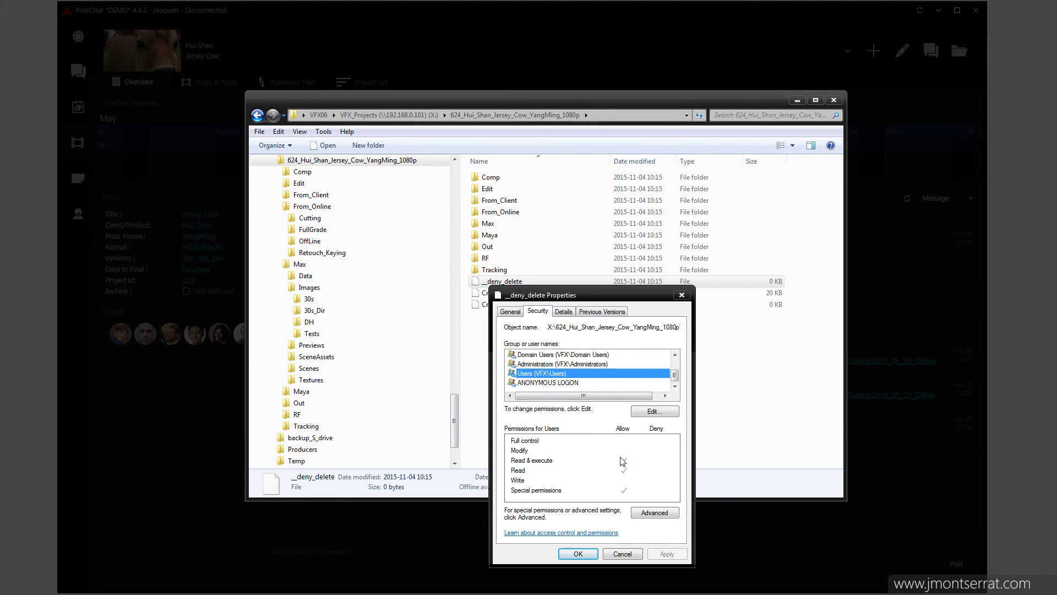
pyautogui.click(578, 554)
pyautogui.click(604, 430)
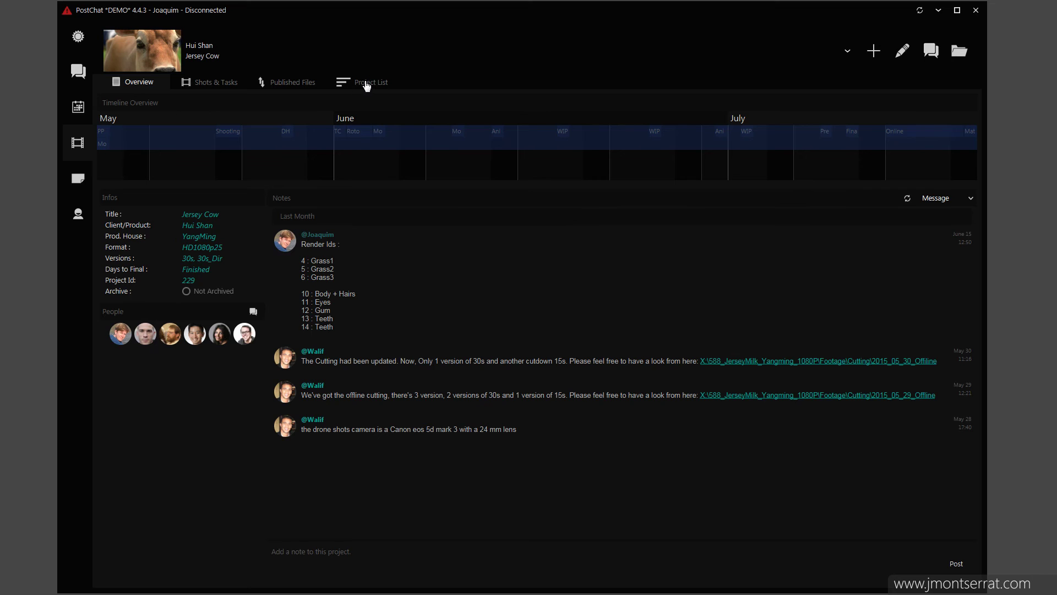
# Step: Browse the project list to February 2013 and view the details of the Nutrisari - Easy Greasy project
pyautogui.click(365, 82)
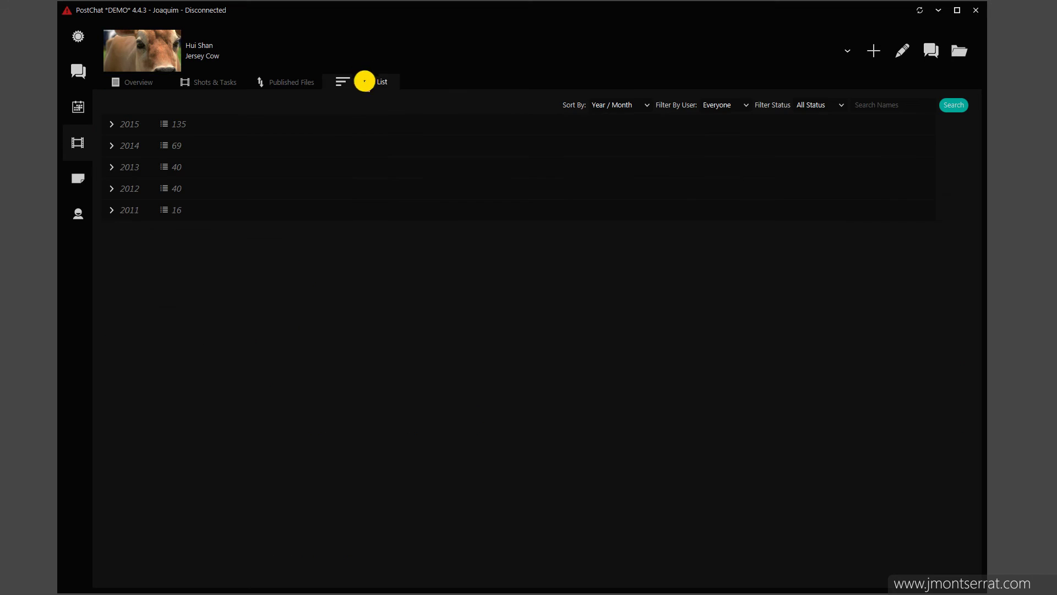
pyautogui.click(135, 169)
pyautogui.click(139, 211)
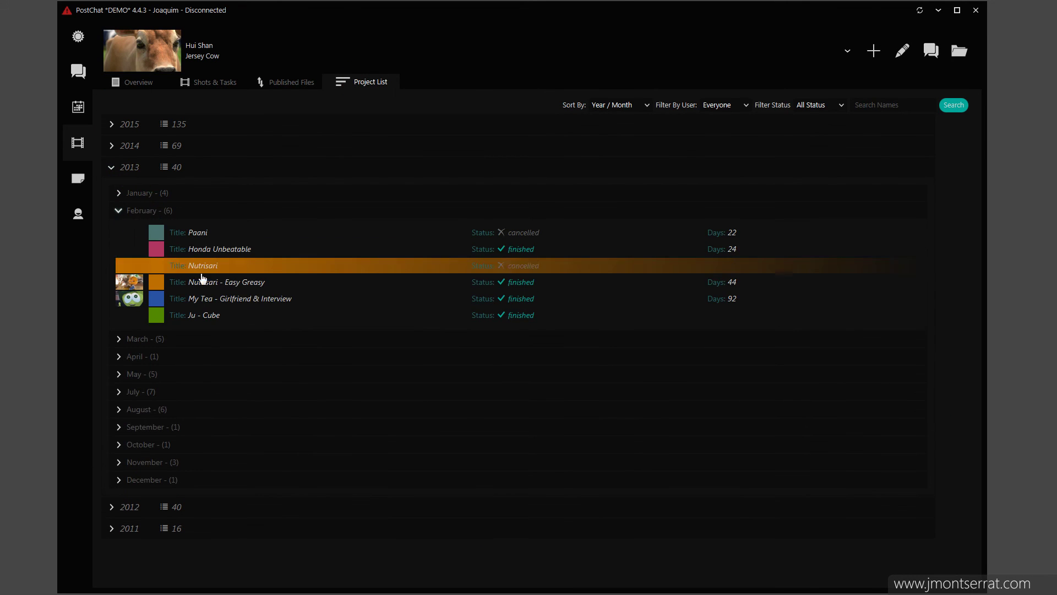
pyautogui.doubleClick(217, 287)
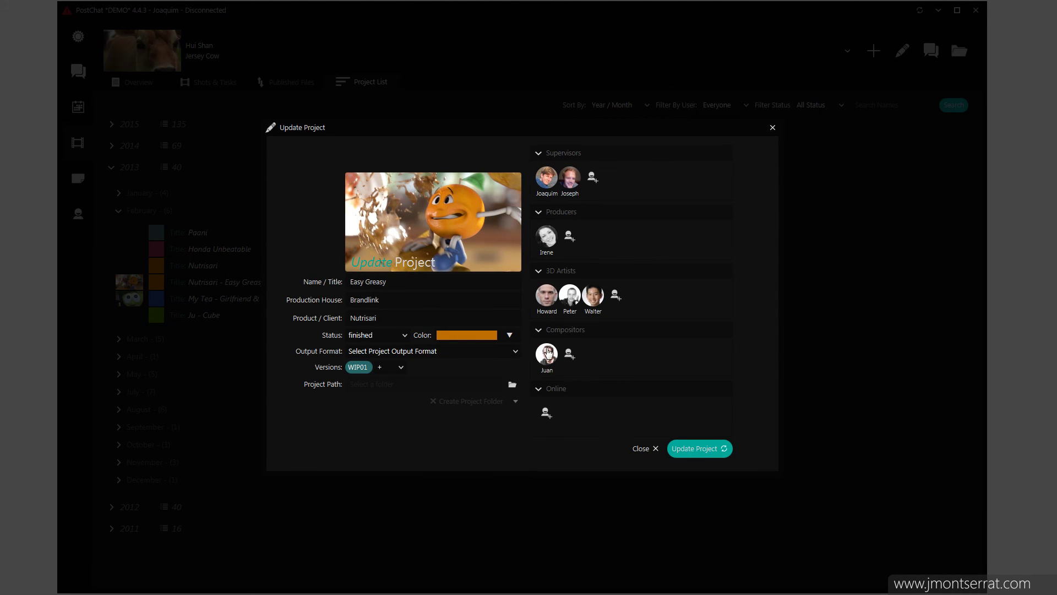
pyautogui.click(642, 449)
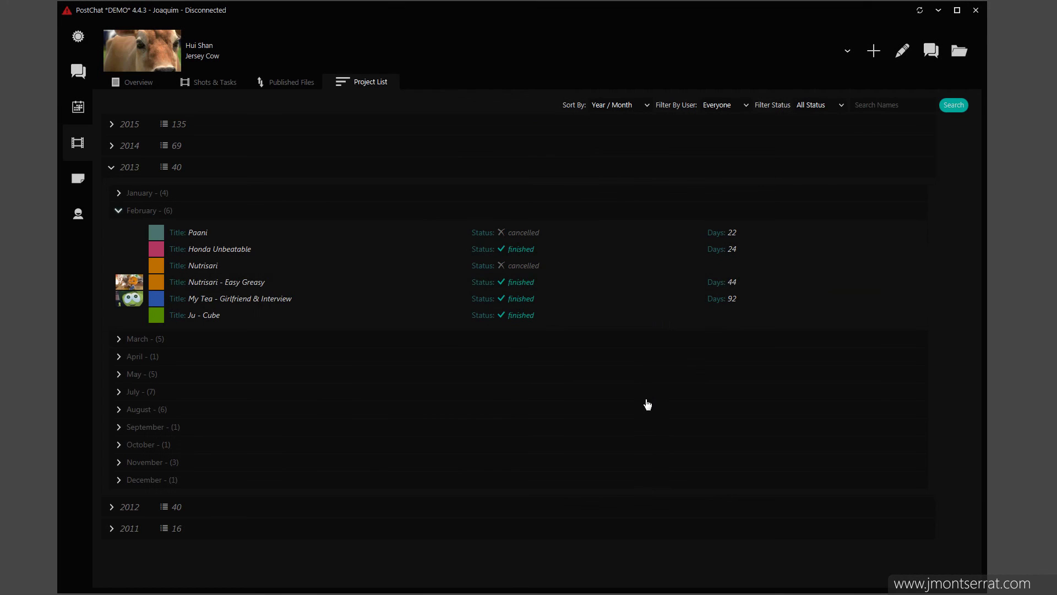
# Step: Search the project list for "nutri" and clear the search
pyautogui.click(862, 105)
pyautogui.write('nutri')
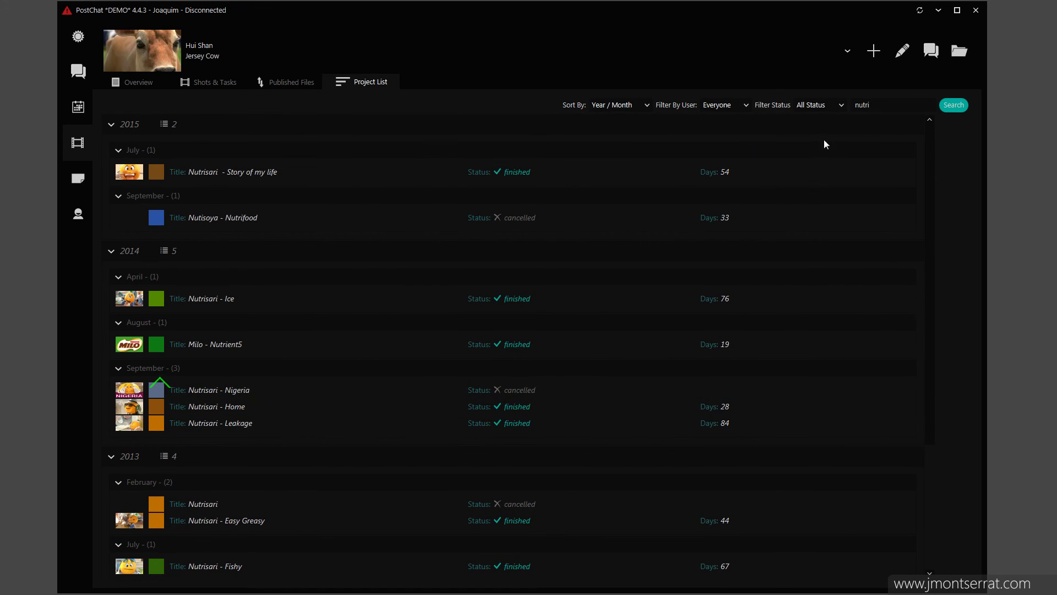
pyautogui.doubleClick(862, 105)
pyautogui.press('BackSpace')
# Step: Filter the project list to your own user and expand the February 2013 projects
pyautogui.click(716, 105)
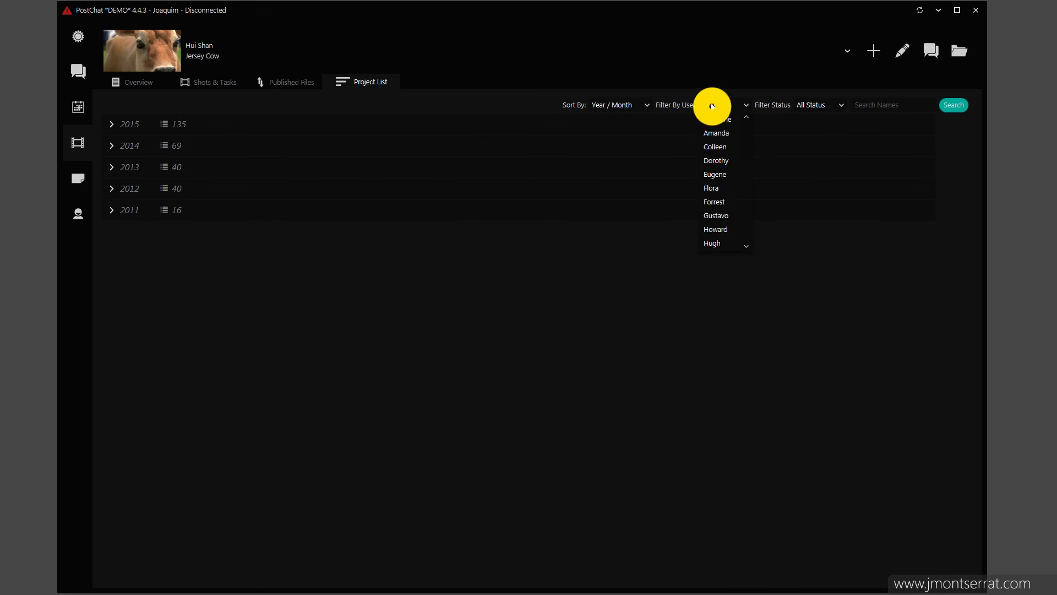
pyautogui.scroll(-3, 721, 182)
pyautogui.click(716, 166)
pyautogui.click(129, 166)
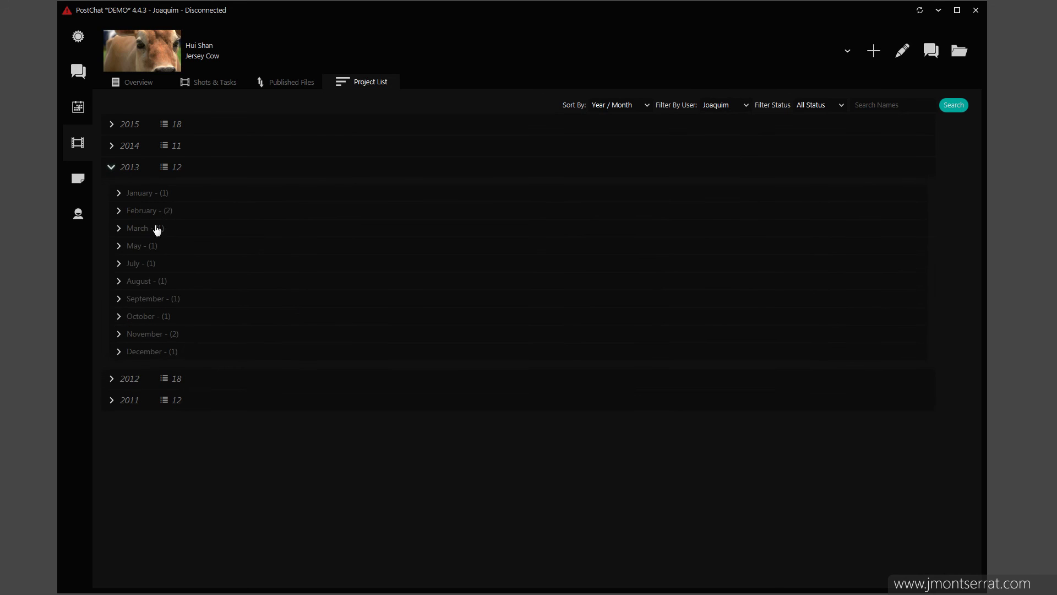
pyautogui.click(141, 213)
# Step: Sort the filtered project list by Name and look through its entries
pyautogui.click(616, 105)
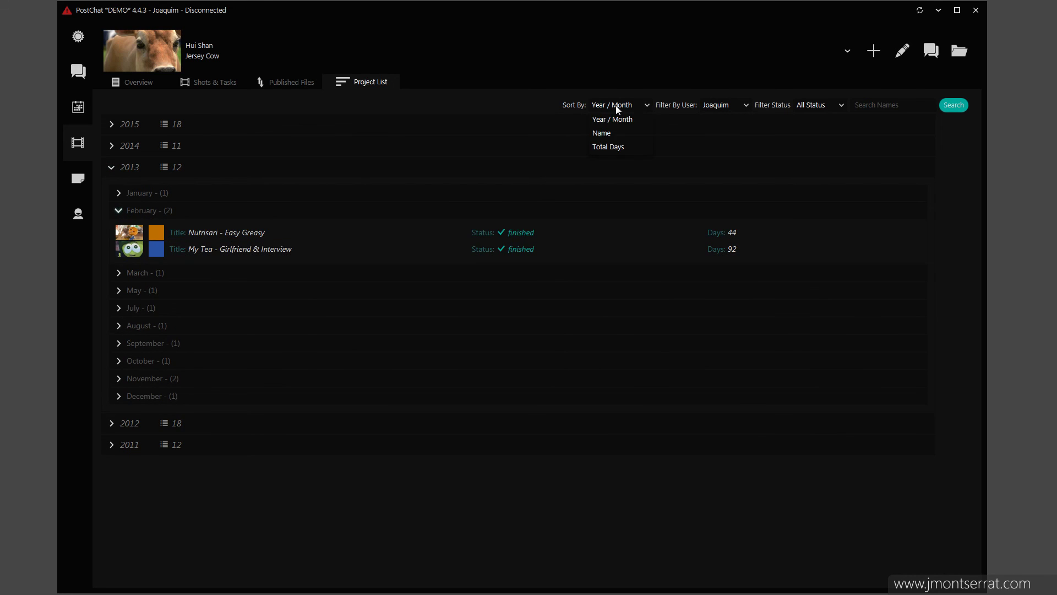
pyautogui.click(601, 134)
pyautogui.scroll(-5, 279, 350)
pyautogui.scroll(-10, 279, 350)
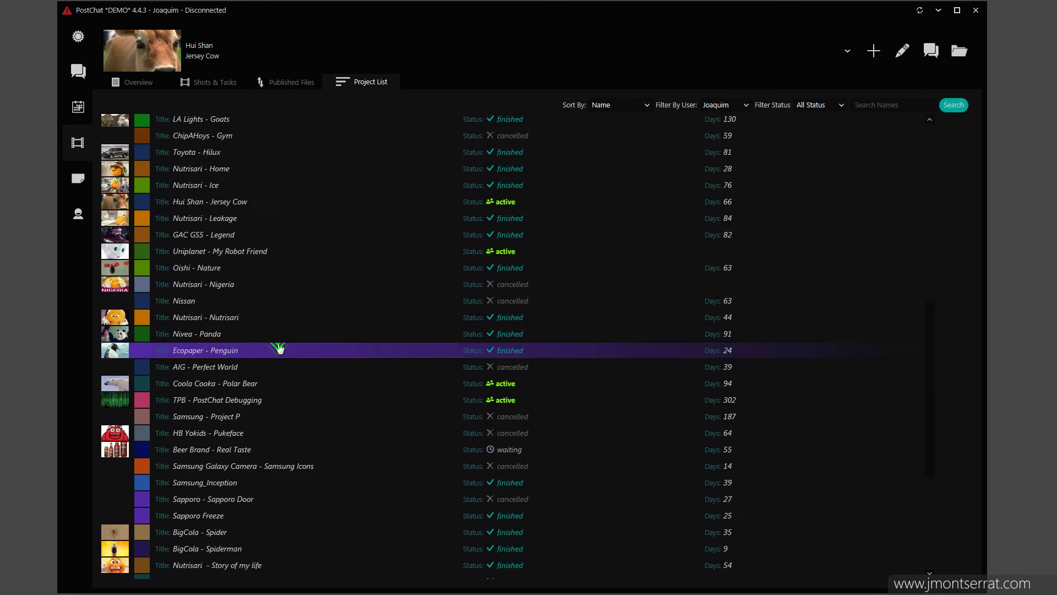
pyautogui.scroll(6, 280, 349)
pyautogui.scroll(1, 279, 348)
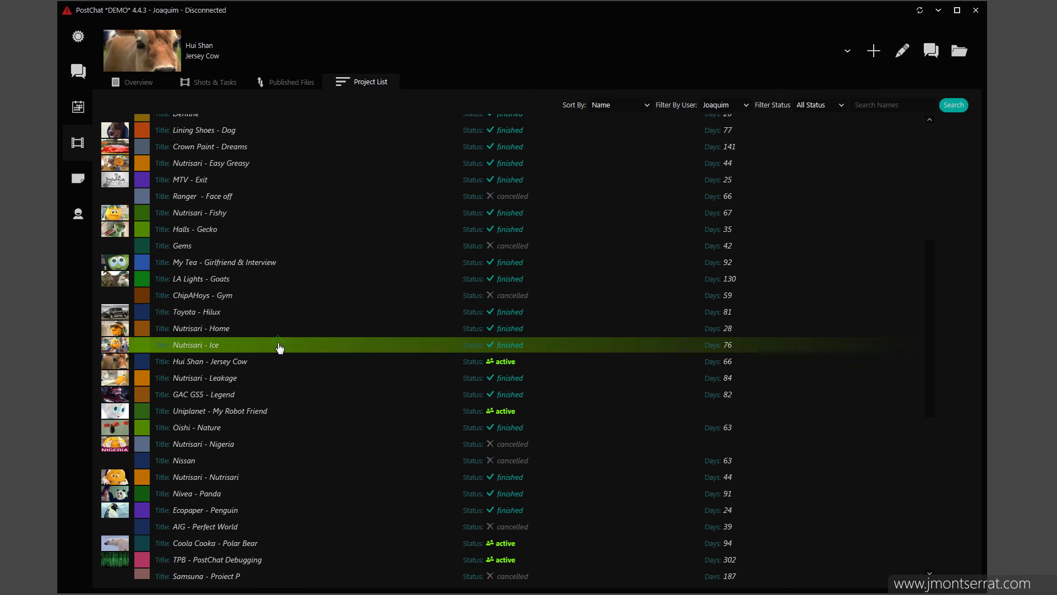
# Step: Sort the project list by Total Days, look through it, and filter it by project status
pyautogui.click(631, 106)
pyautogui.click(606, 147)
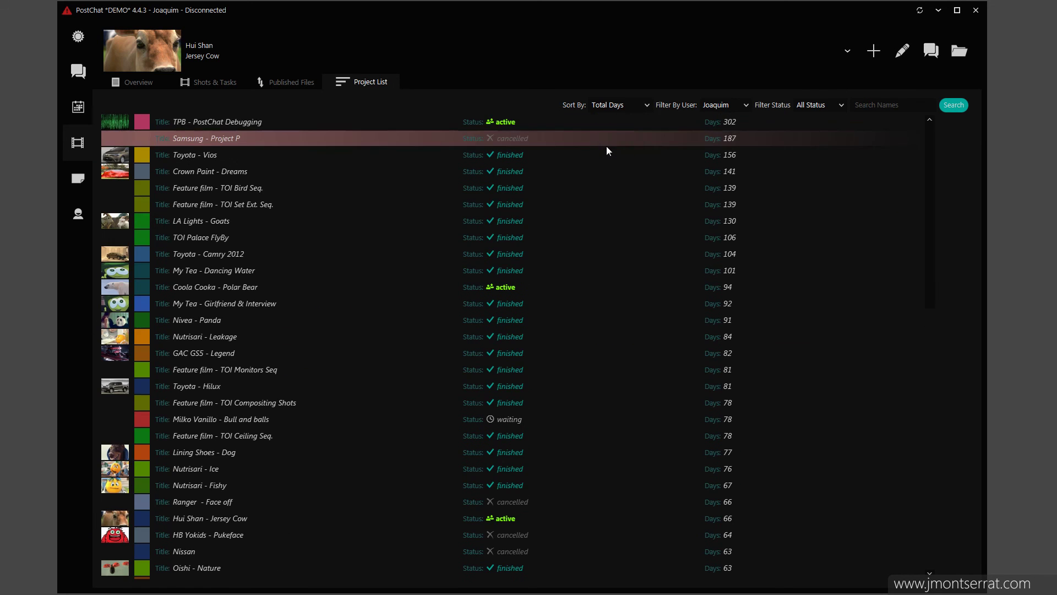
pyautogui.scroll(-3, 582, 237)
pyautogui.scroll(-3, 582, 236)
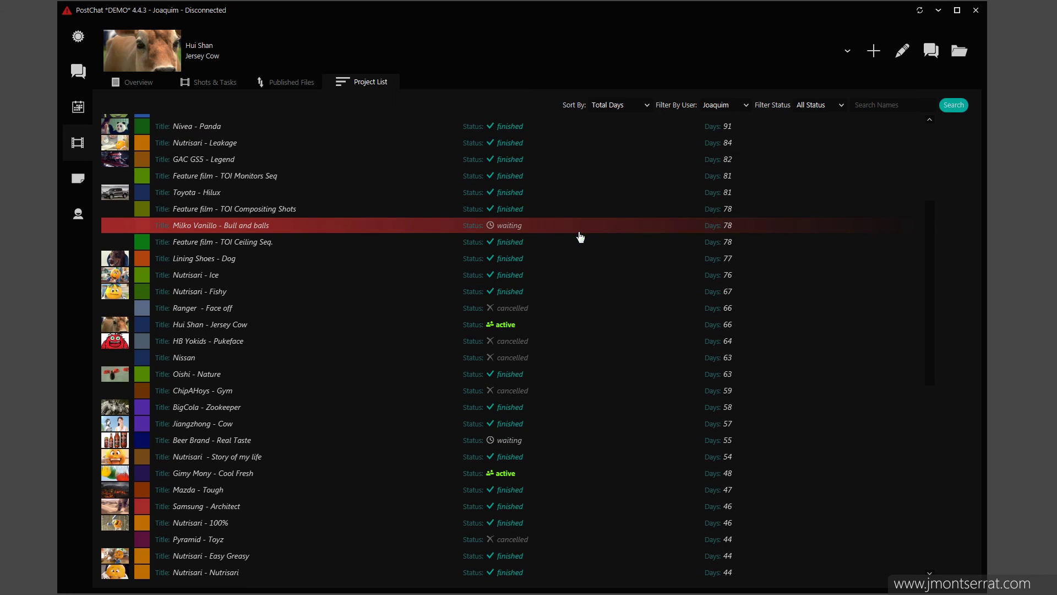
pyautogui.click(818, 106)
pyautogui.click(809, 134)
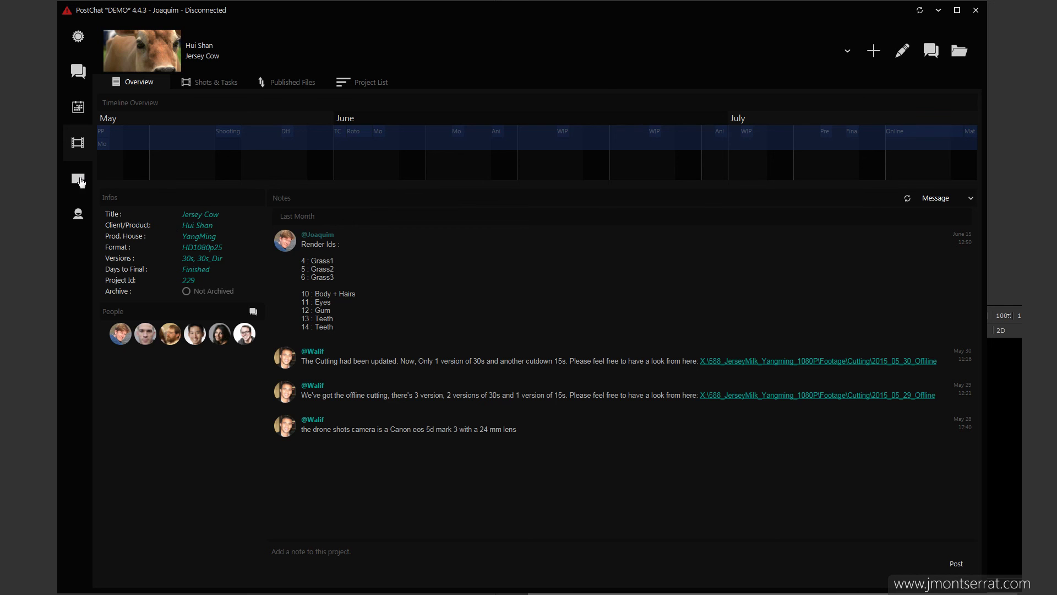
# Step: Create a personal note titled "my note" with three lines of filler text and save it
pyautogui.click(80, 181)
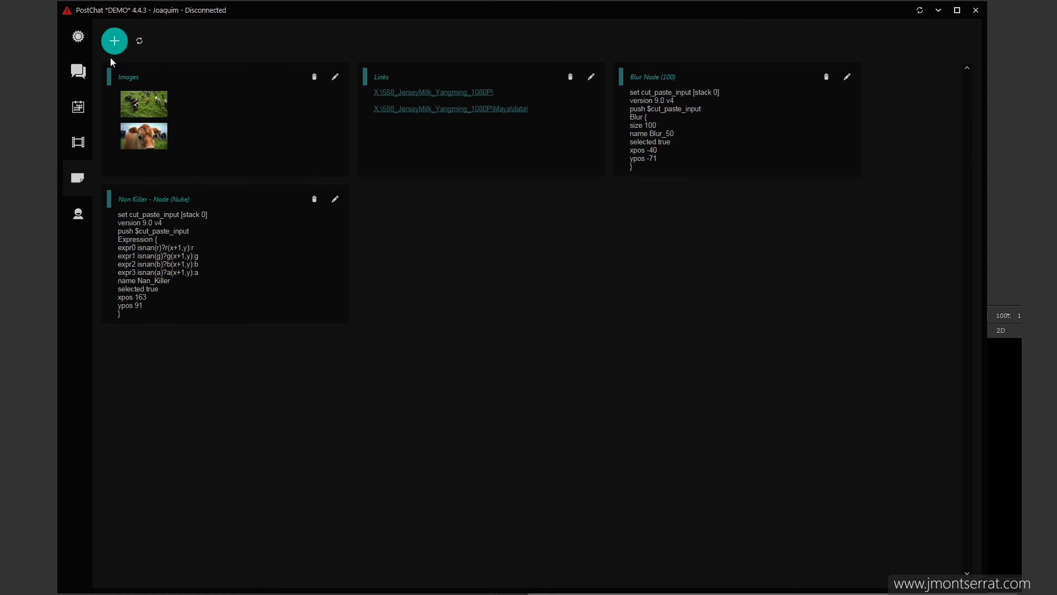
pyautogui.click(114, 40)
pyautogui.write('my note')
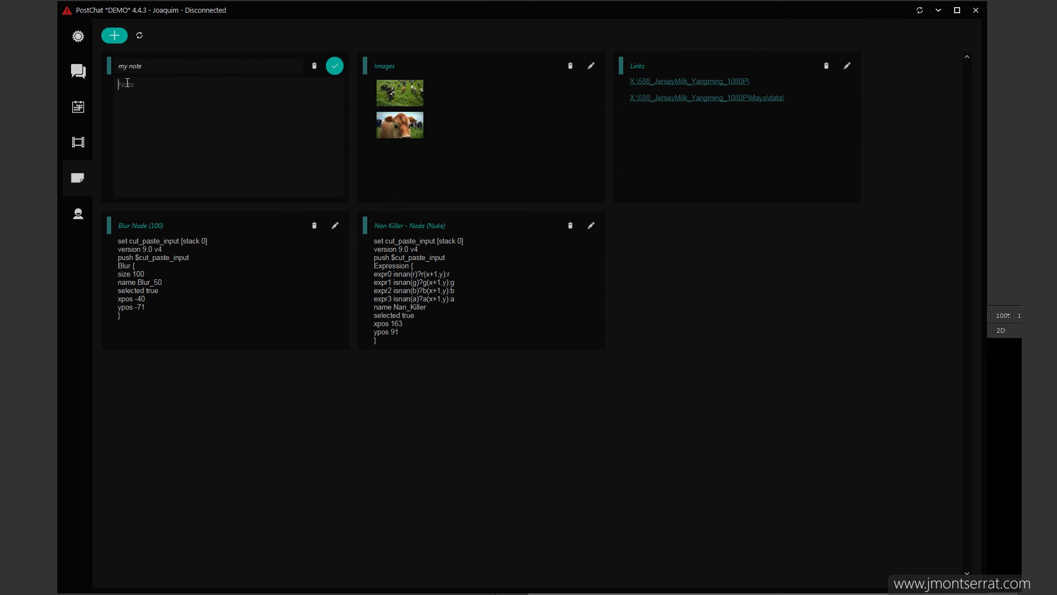
pyautogui.write('asdl;ksdaasd')
pyautogui.press('Return')
pyautogui.write('sdal;adslksdad;')
pyautogui.press('Return')
pyautogui.write('sdaadsdsadsa')
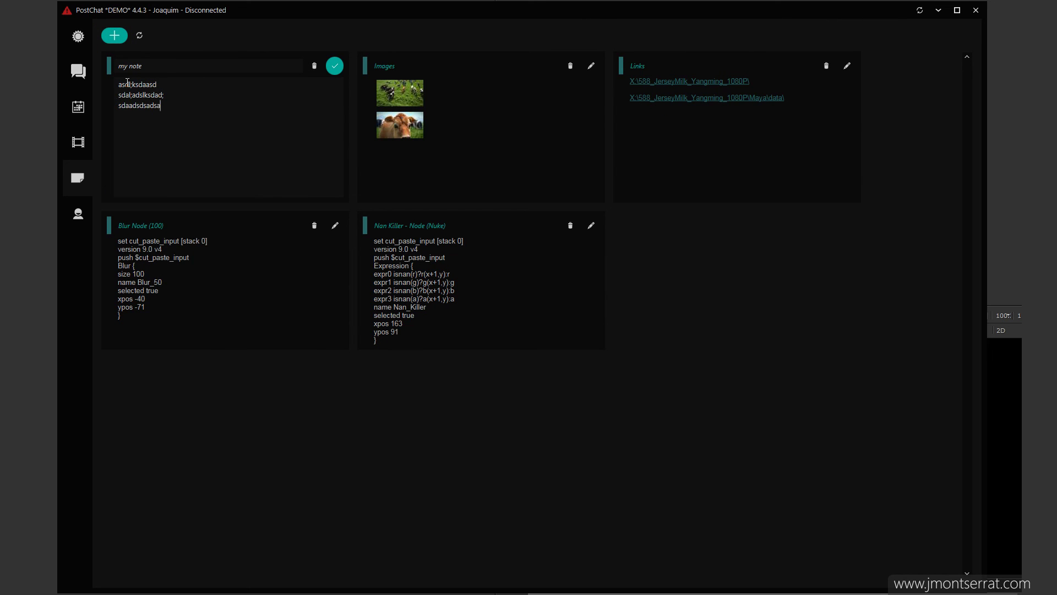
pyautogui.click(336, 70)
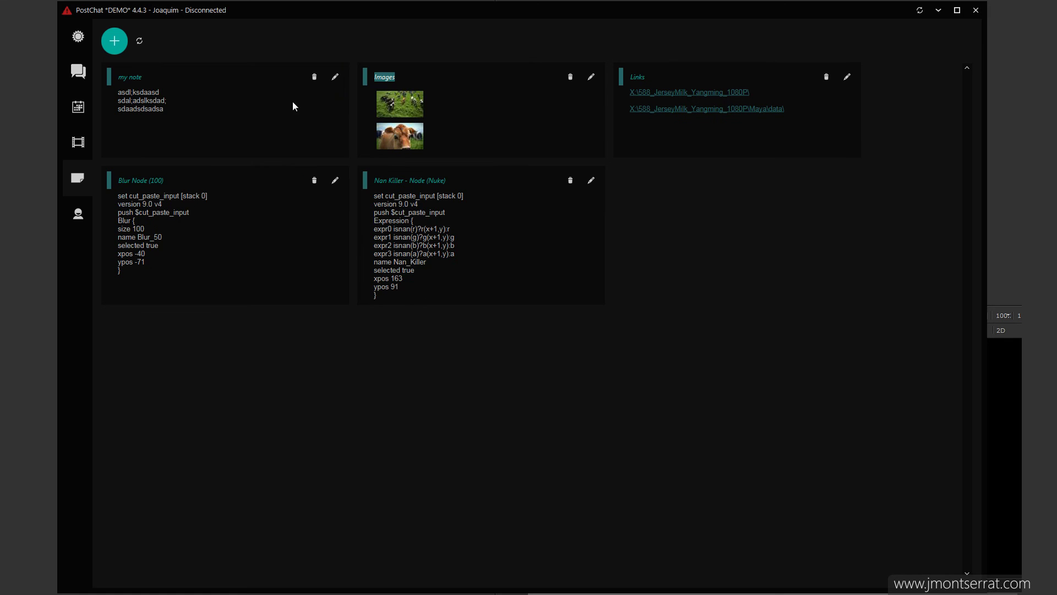
# Step: Delete the note titled "my note"
pyautogui.click(312, 78)
pyautogui.click(308, 79)
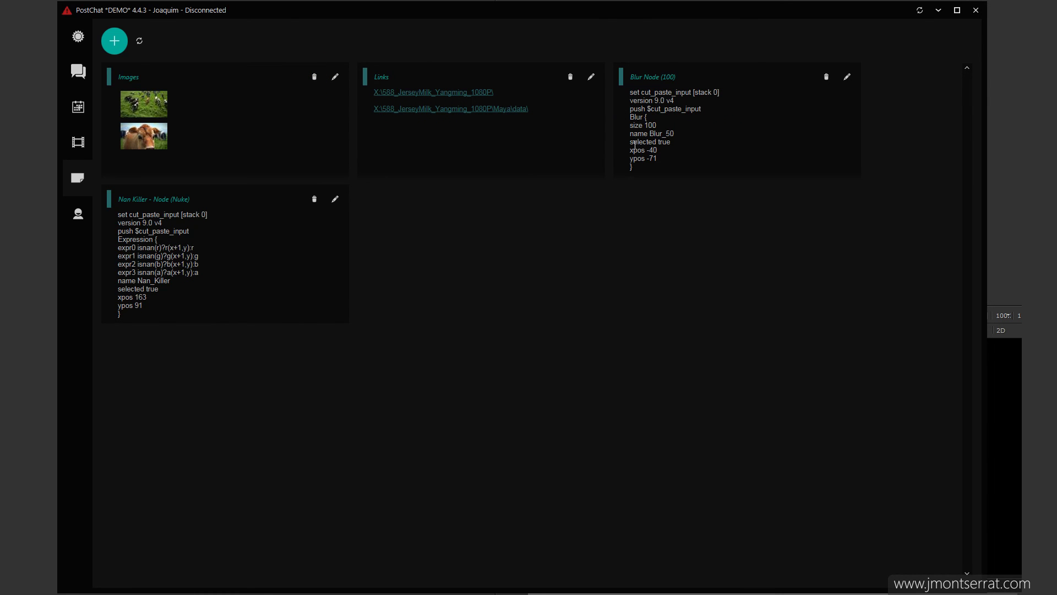
# Step: Copy the text of the Blur Node (100) note, paste it into Nuke's node graph, and place the node between Read1 and Viewer1
pyautogui.moveTo(639, 168); pyautogui.dragTo(628, 92)
pyautogui.hotkey('alt', 'Tab')
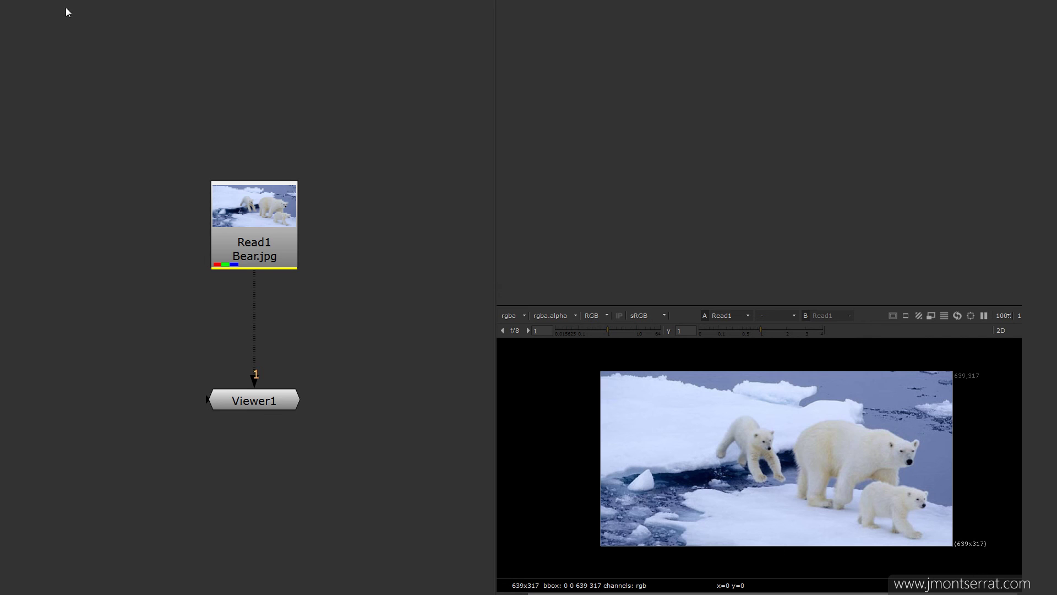
pyautogui.rightClick(65, 8)
pyautogui.click(34, 14)
pyautogui.moveTo(325, 196); pyautogui.dragTo(262, 324)
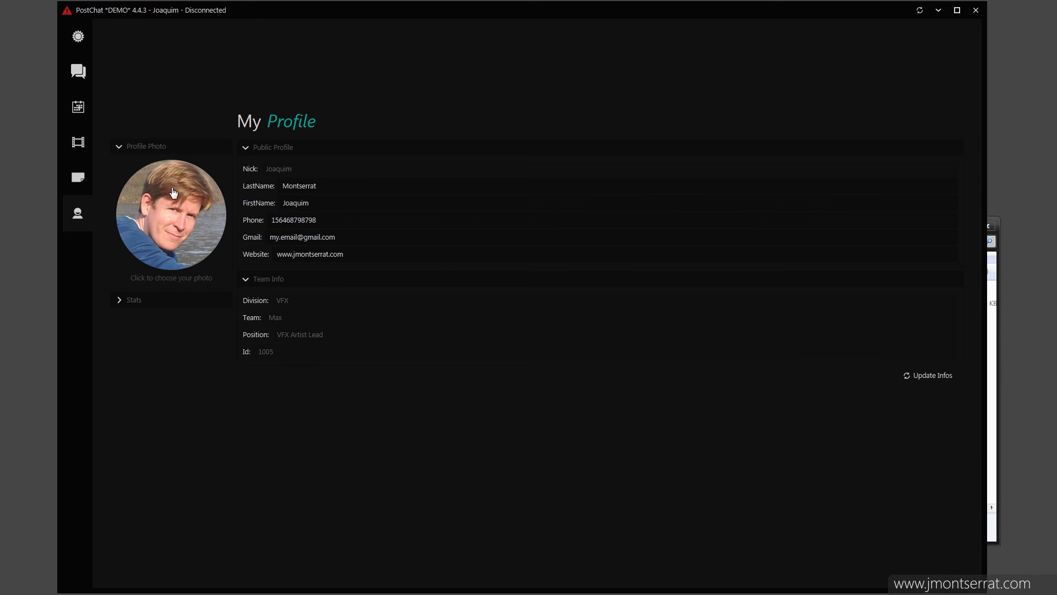
# Step: Set the profile photo to a crop of the polar bear picture framed on its head, and expand the profile's Stats
pyautogui.click(175, 247)
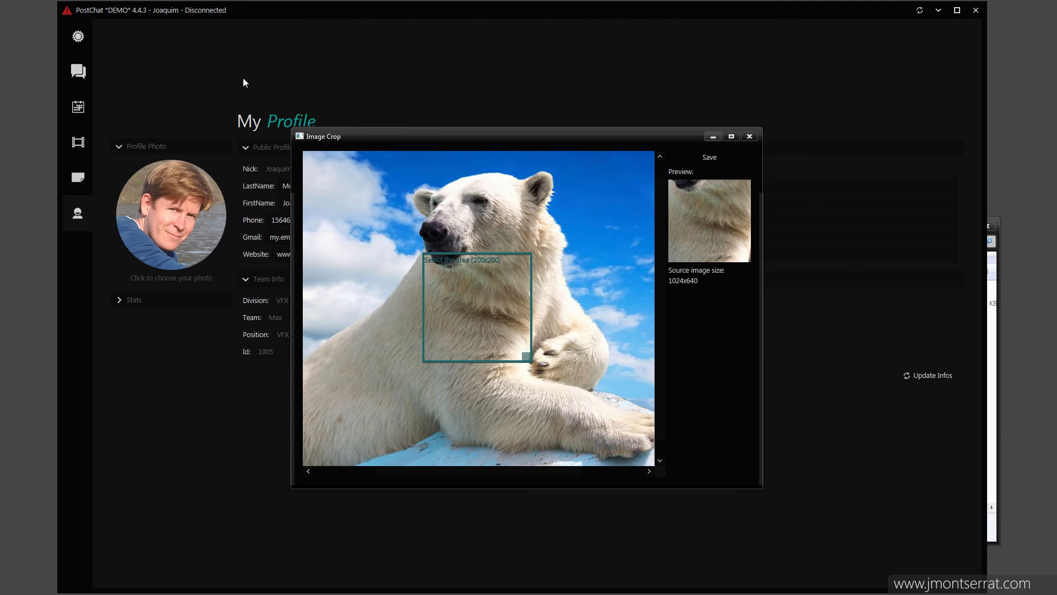
pyautogui.scroll(-2, 484, 330)
pyautogui.moveTo(493, 300); pyautogui.dragTo(527, 333)
pyautogui.click(707, 164)
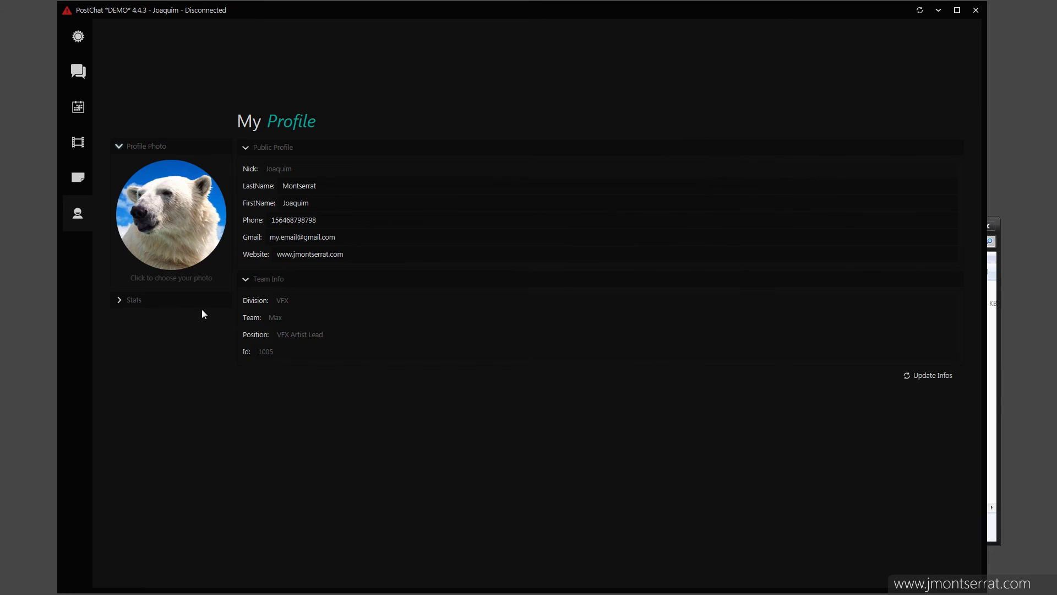
pyautogui.click(168, 305)
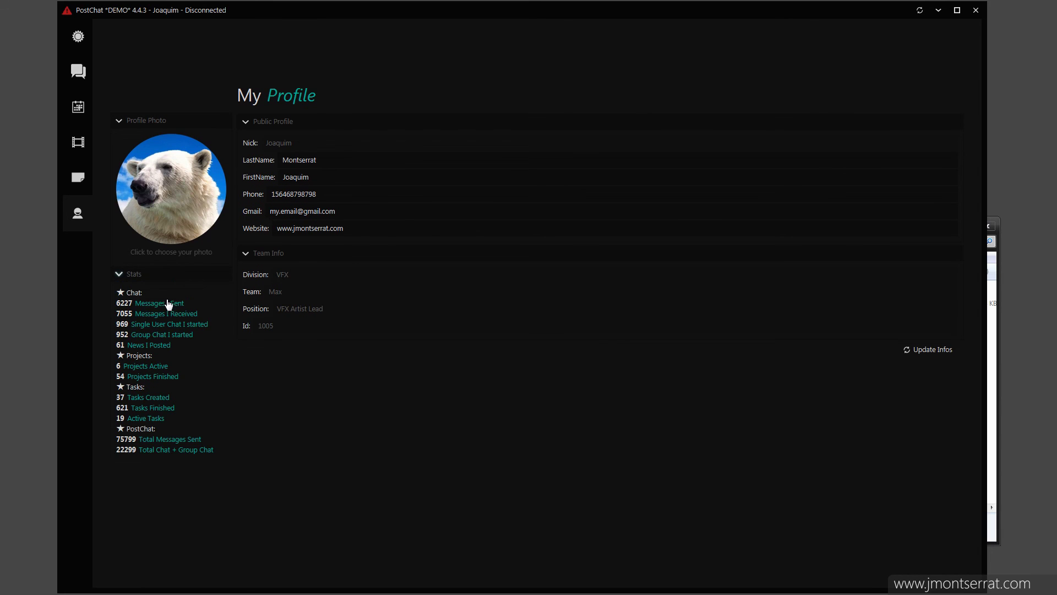